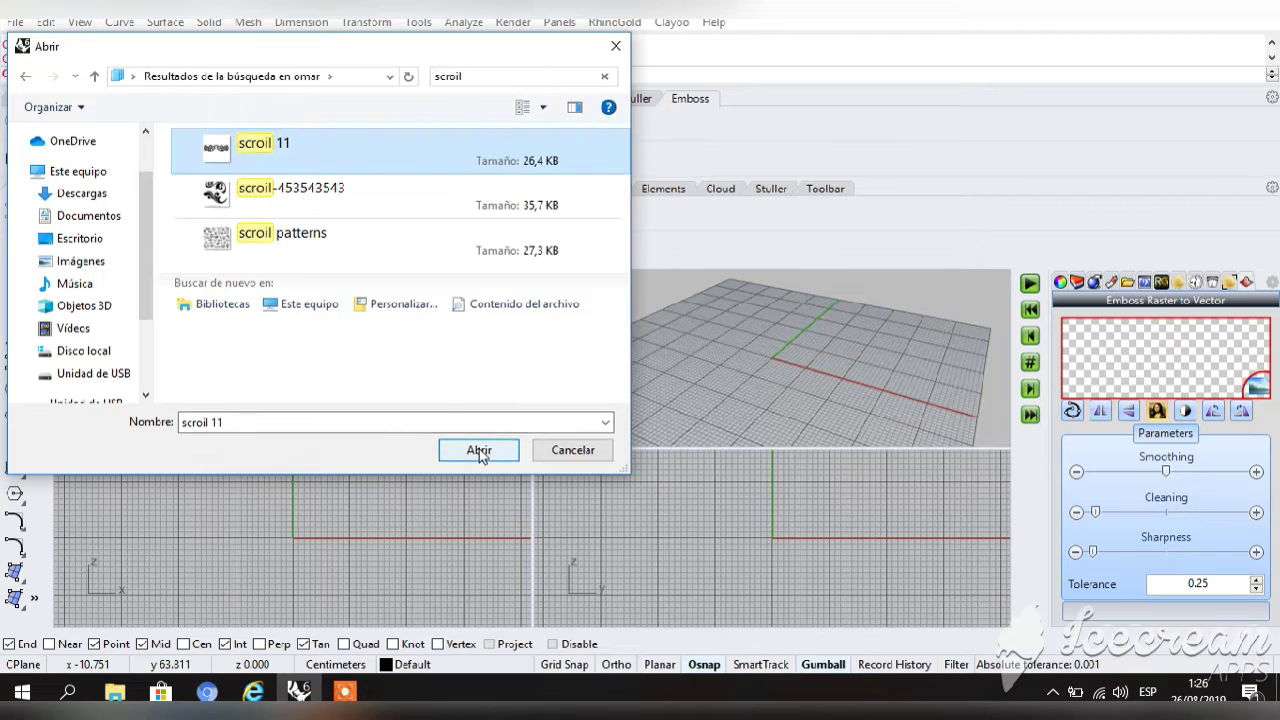
Load the scroil 11 image and convert it from raster to vector curves.
{"action": "left_click", "coordinate": [484, 449]}
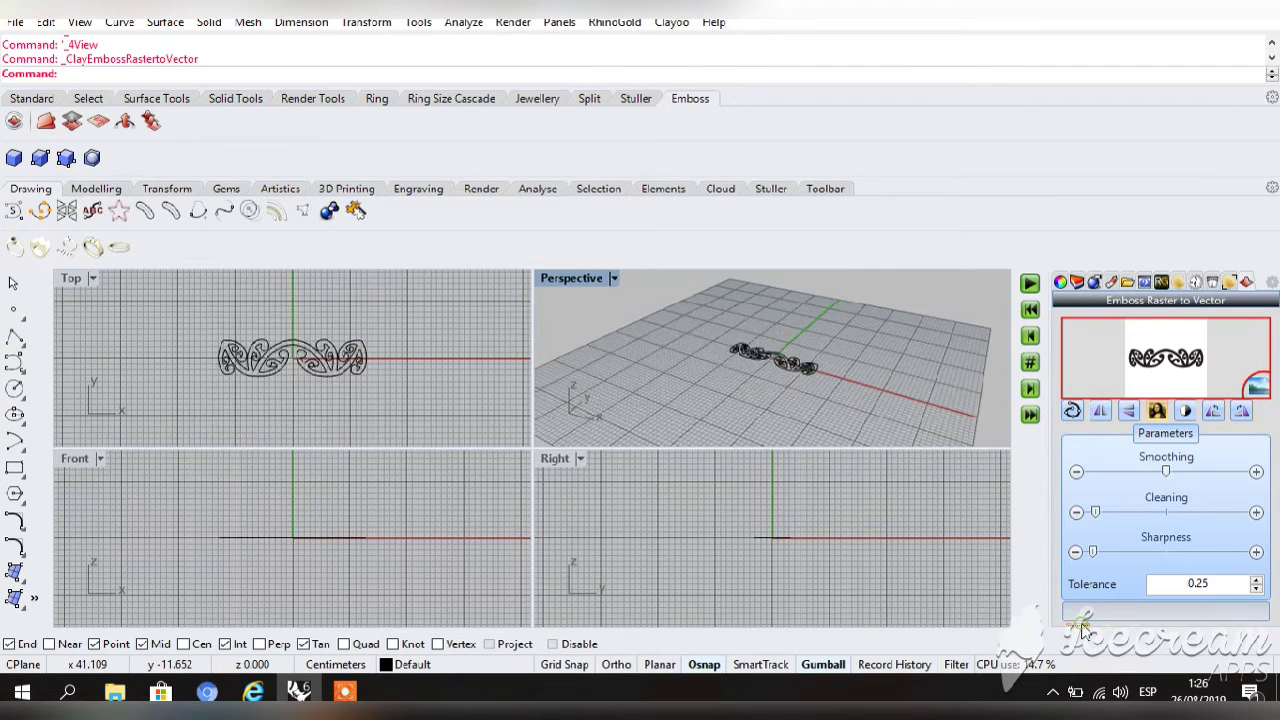
Isolate the traced scroll curve by hiding it, deleting all remaining objects and showing it again.
{"action": "double_click", "coordinate": [78, 280]}
{"action": "scroll", "coordinate": [529, 445], "scroll_direction": "up", "scroll_amount": 2}
{"action": "left_click", "coordinate": [509, 486]}
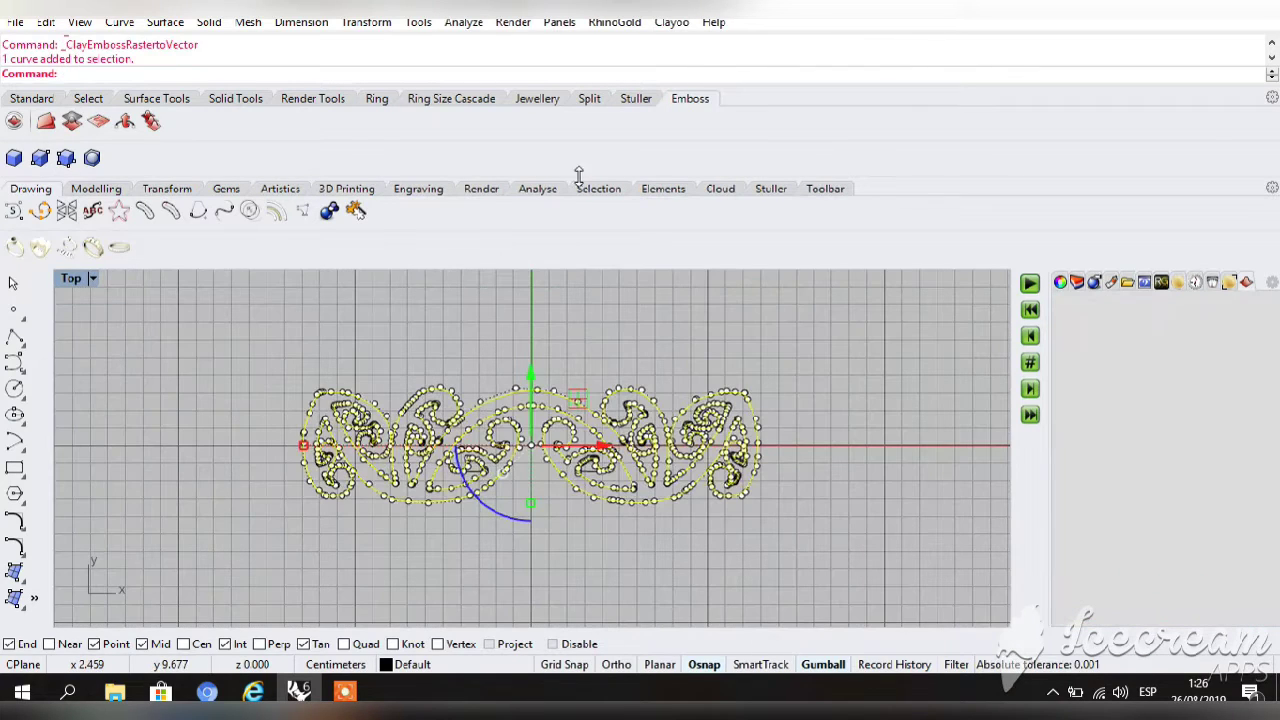
{"action": "left_click", "coordinate": [56, 102]}
{"action": "left_click", "coordinate": [617, 120]}
{"action": "key", "text": "ctrl+a"}
{"action": "key", "text": "Delete"}
{"action": "double_click", "coordinate": [434, 121]}
{"action": "left_click", "coordinate": [626, 128]}
{"action": "left_click", "coordinate": [647, 158]}
{"action": "left_click", "coordinate": [467, 408]}
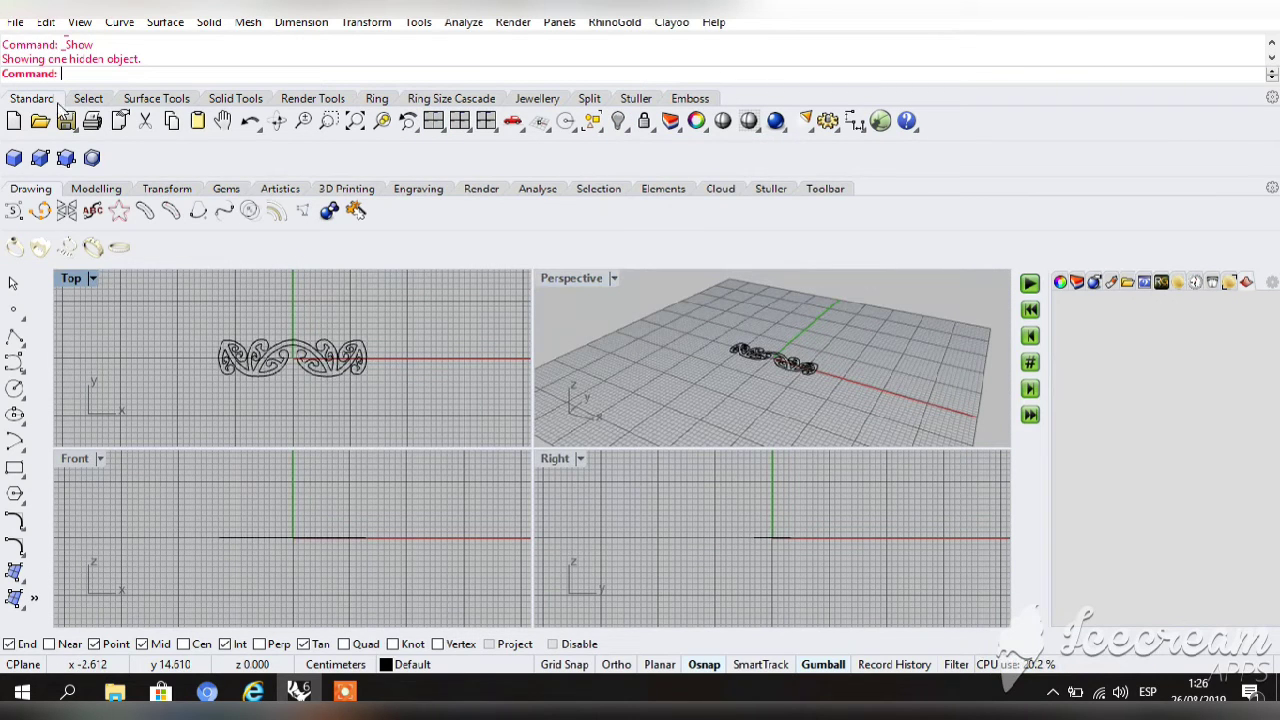
Create a new Core emboss project in Brass around the scroll curve, lowering its width and height by one increment each.
{"action": "left_click", "coordinate": [690, 98]}
{"action": "left_click", "coordinate": [14, 120]}
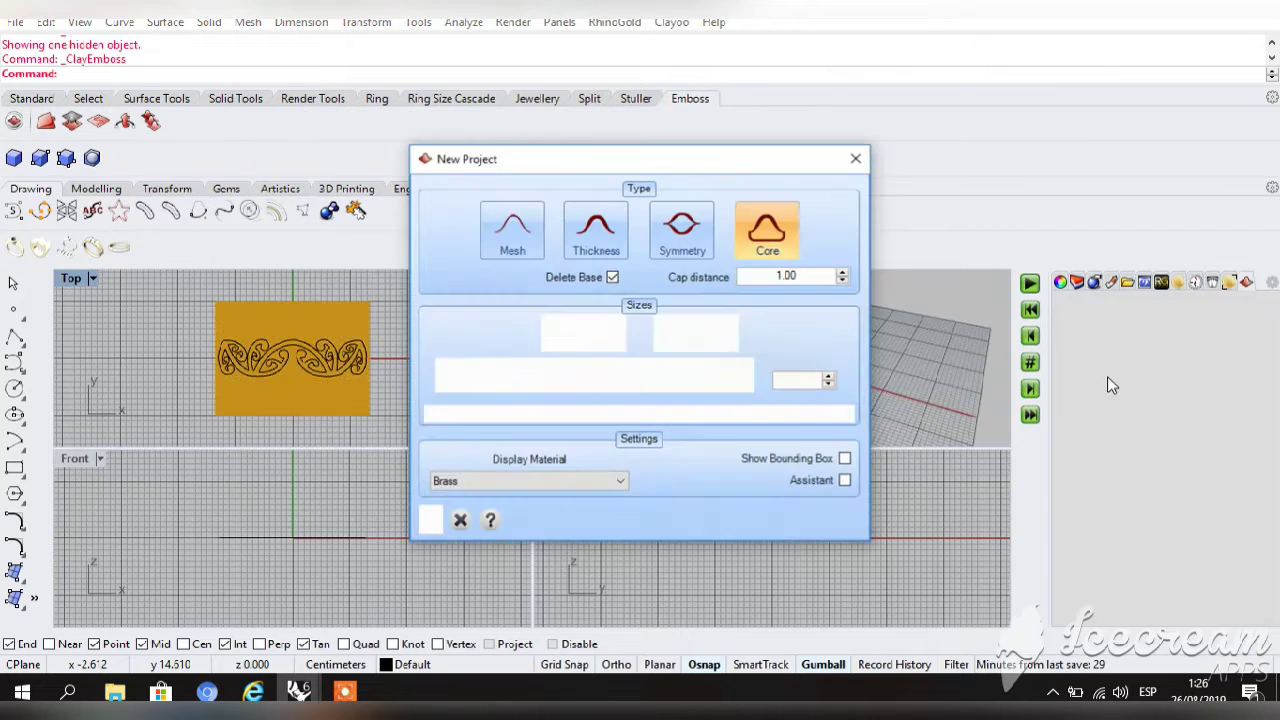
{"action": "left_click_drag", "start_coordinate": [700, 158], "coordinate": [1075, 154]}
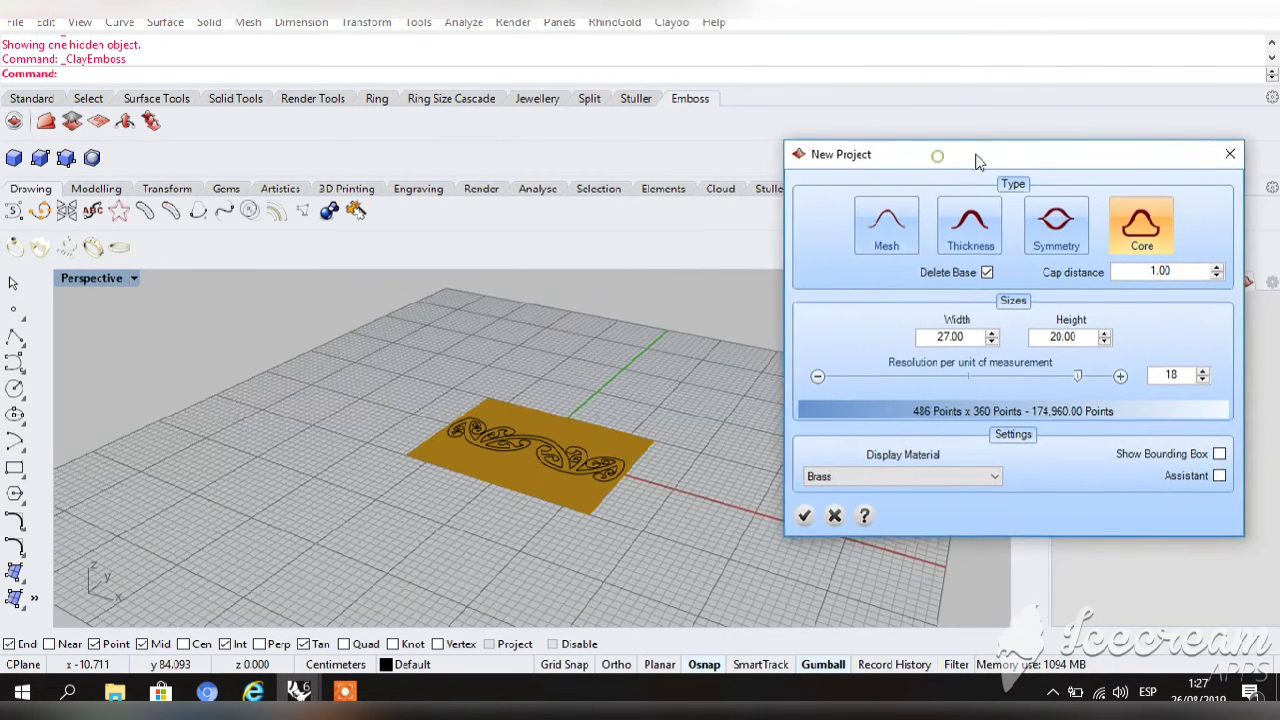
{"action": "left_click_drag", "start_coordinate": [978, 162], "coordinate": [981, 160]}
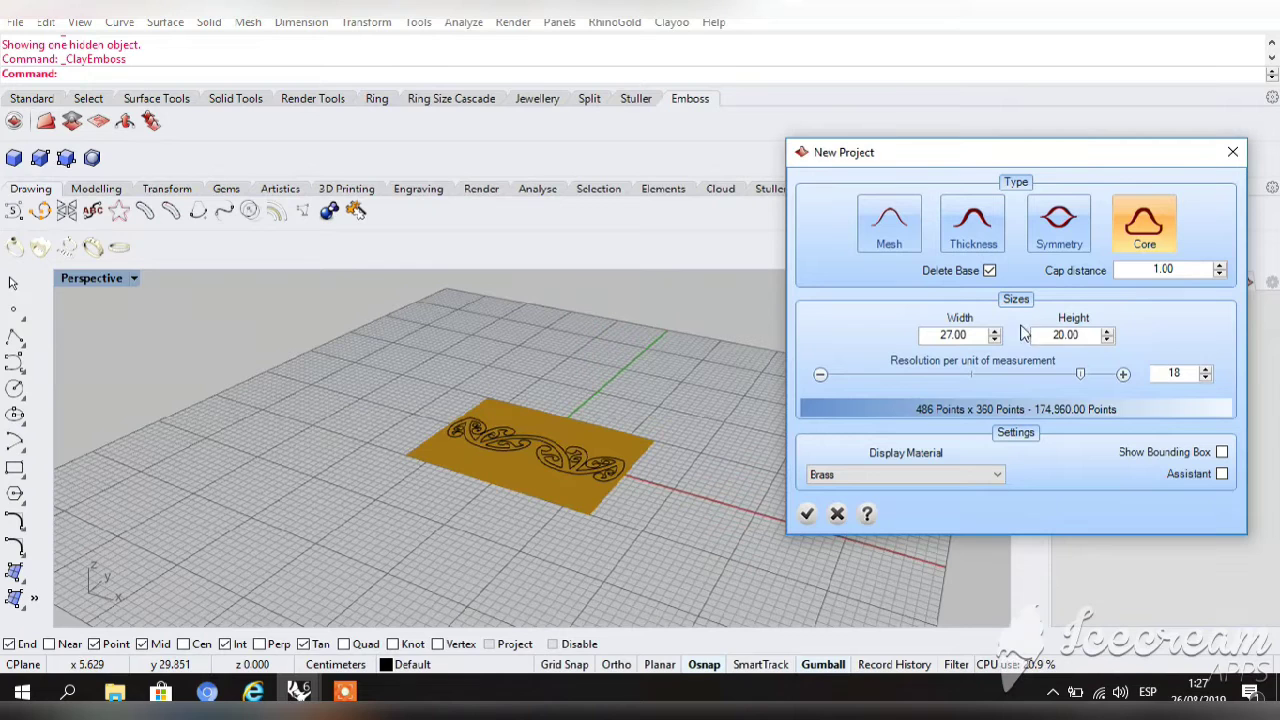
{"action": "left_click", "coordinate": [1107, 341]}
{"action": "left_click", "coordinate": [995, 340]}
{"action": "left_click", "coordinate": [32, 98]}
{"action": "left_click", "coordinate": [277, 120]}
{"action": "left_click_drag", "start_coordinate": [410, 380], "coordinate": [369, 371]}
{"action": "left_click", "coordinate": [806, 513]}
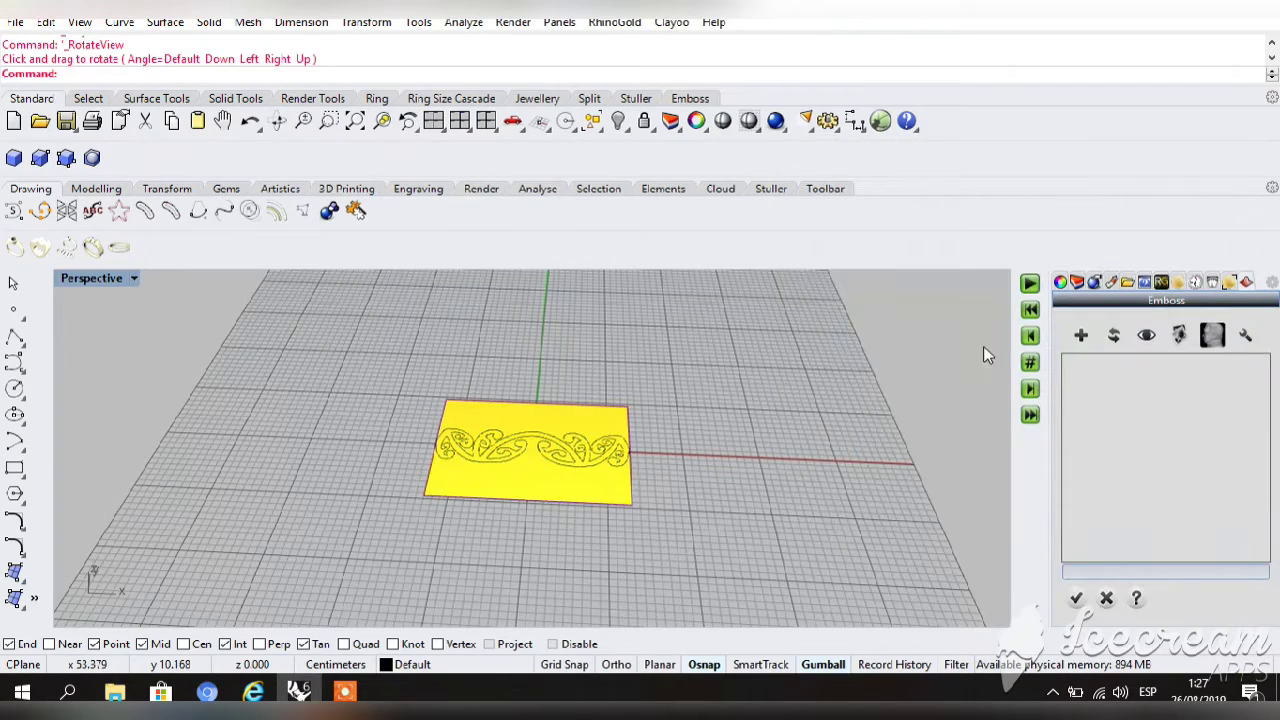
Add an emboss operation to the project and assign the scroll curve to it.
{"action": "double_click", "coordinate": [437, 125]}
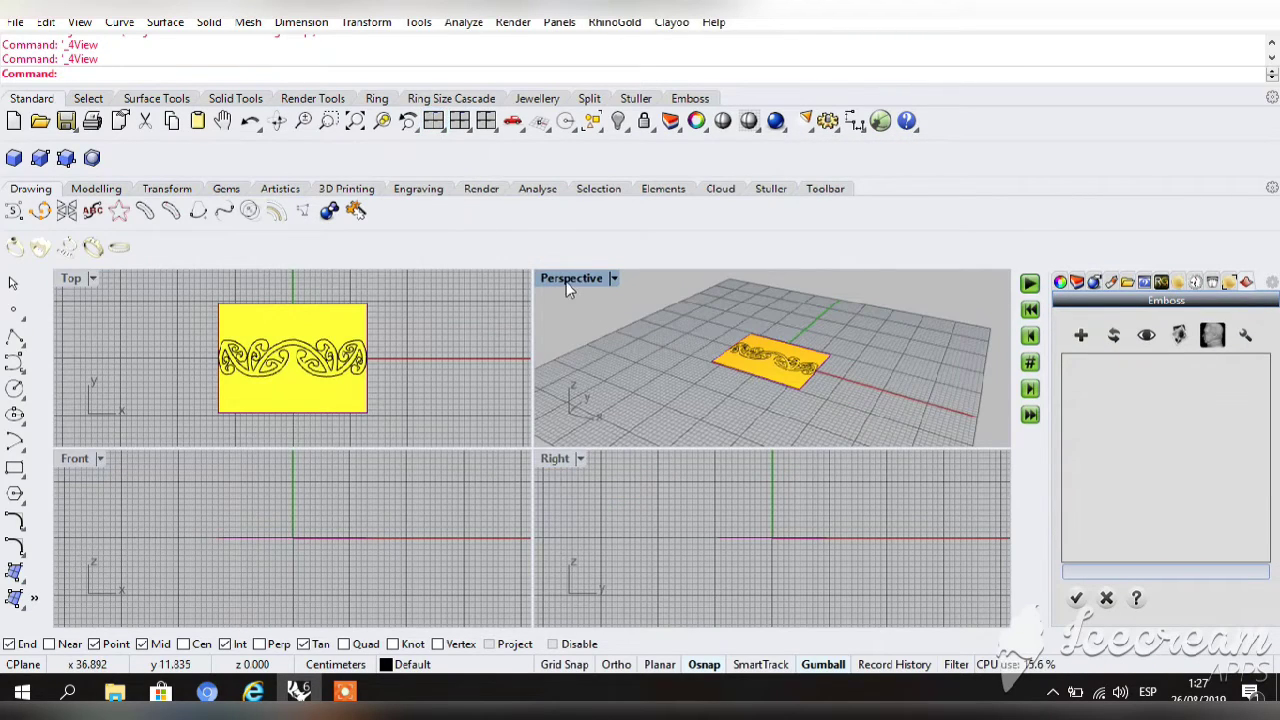
{"action": "double_click", "coordinate": [566, 281]}
{"action": "left_click", "coordinate": [1080, 336]}
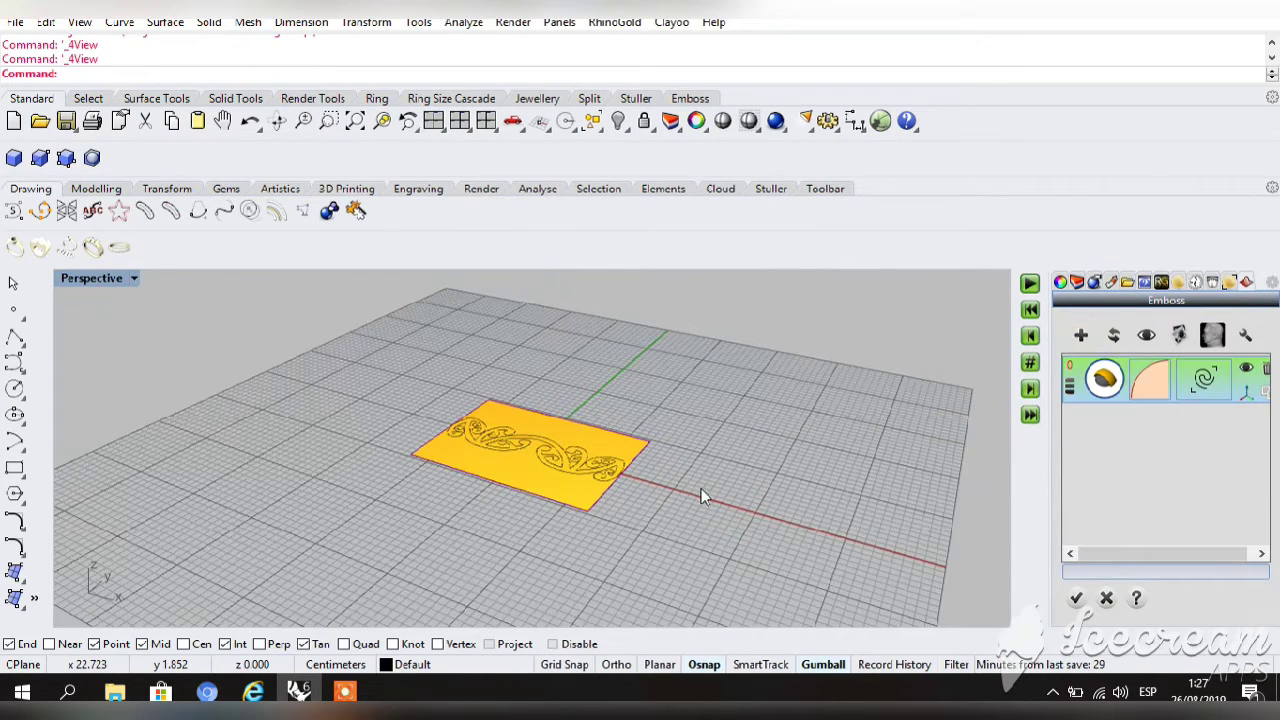
{"action": "left_click", "coordinate": [223, 121]}
{"action": "left_click_drag", "start_coordinate": [271, 518], "coordinate": [275, 572]}
{"action": "scroll", "coordinate": [513, 487], "scroll_direction": "up", "scroll_amount": 4}
{"action": "left_click", "coordinate": [513, 487]}
{"action": "left_click", "coordinate": [1205, 378]}
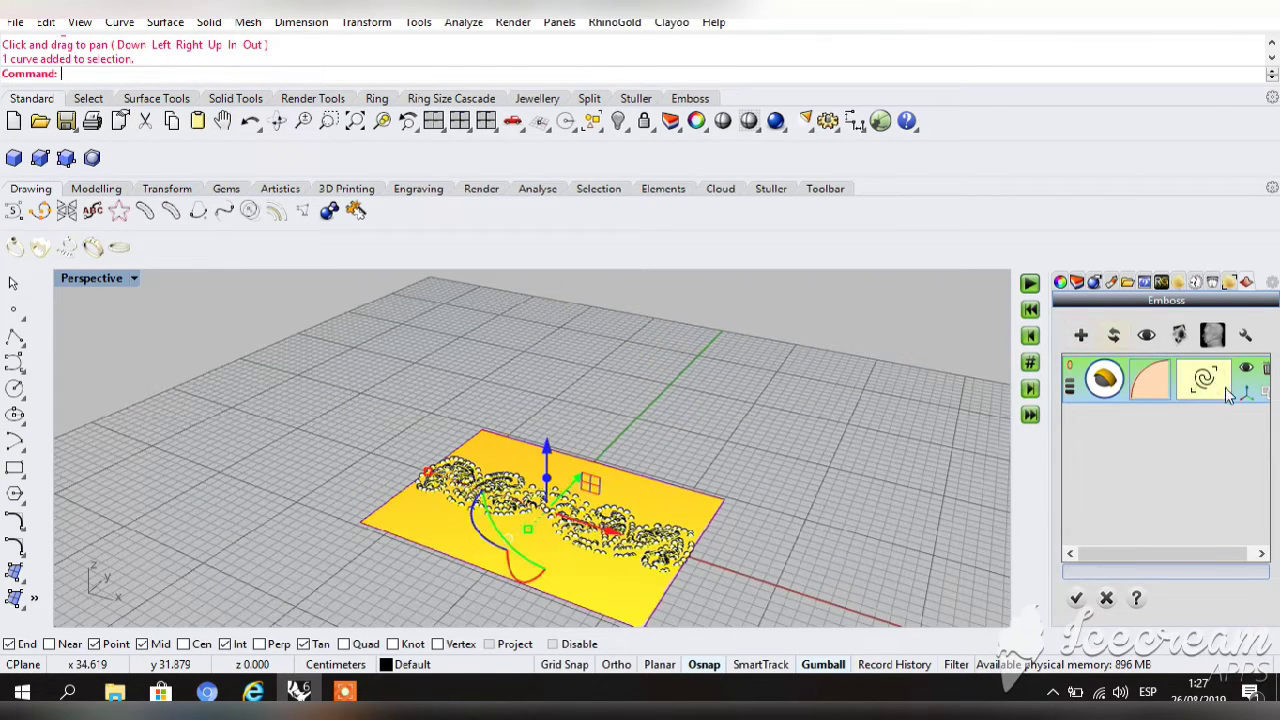
Shorten the emboss operation's horizontal control handle in the Front view and recalculate the relief.
{"action": "double_click", "coordinate": [433, 120]}
{"action": "double_click", "coordinate": [76, 464]}
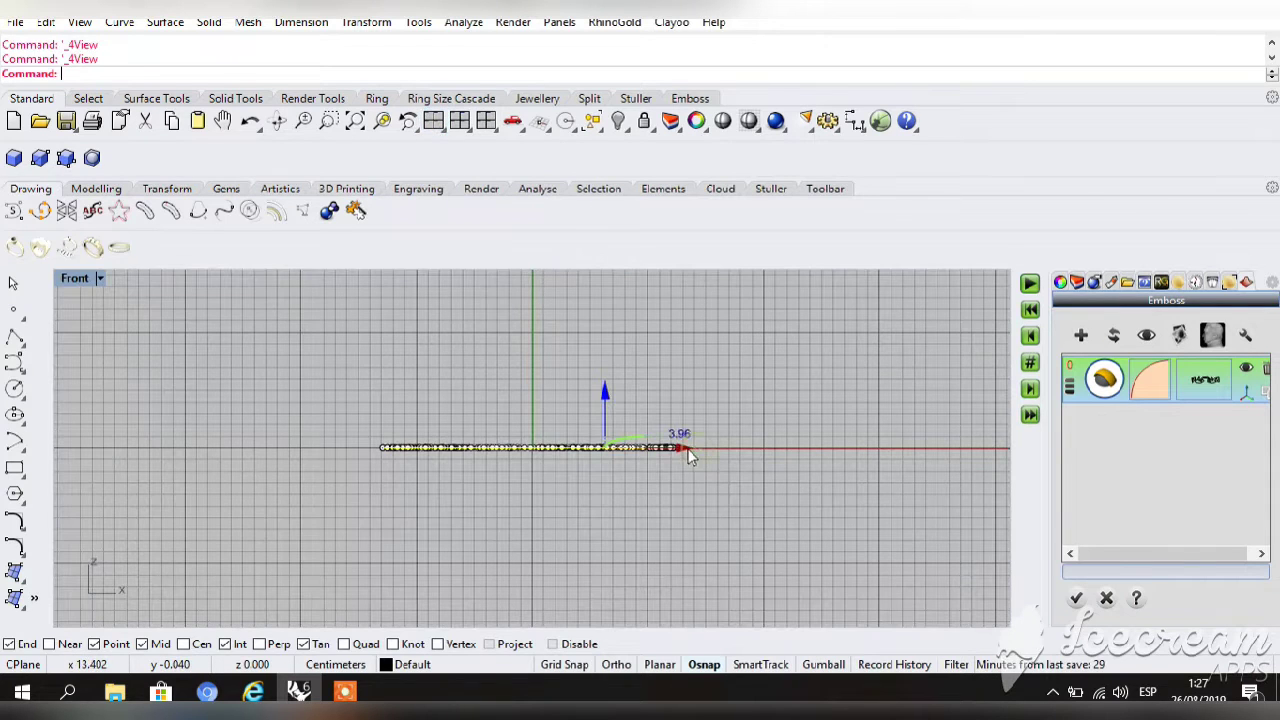
{"action": "left_click_drag", "start_coordinate": [666, 446], "coordinate": [665, 446]}
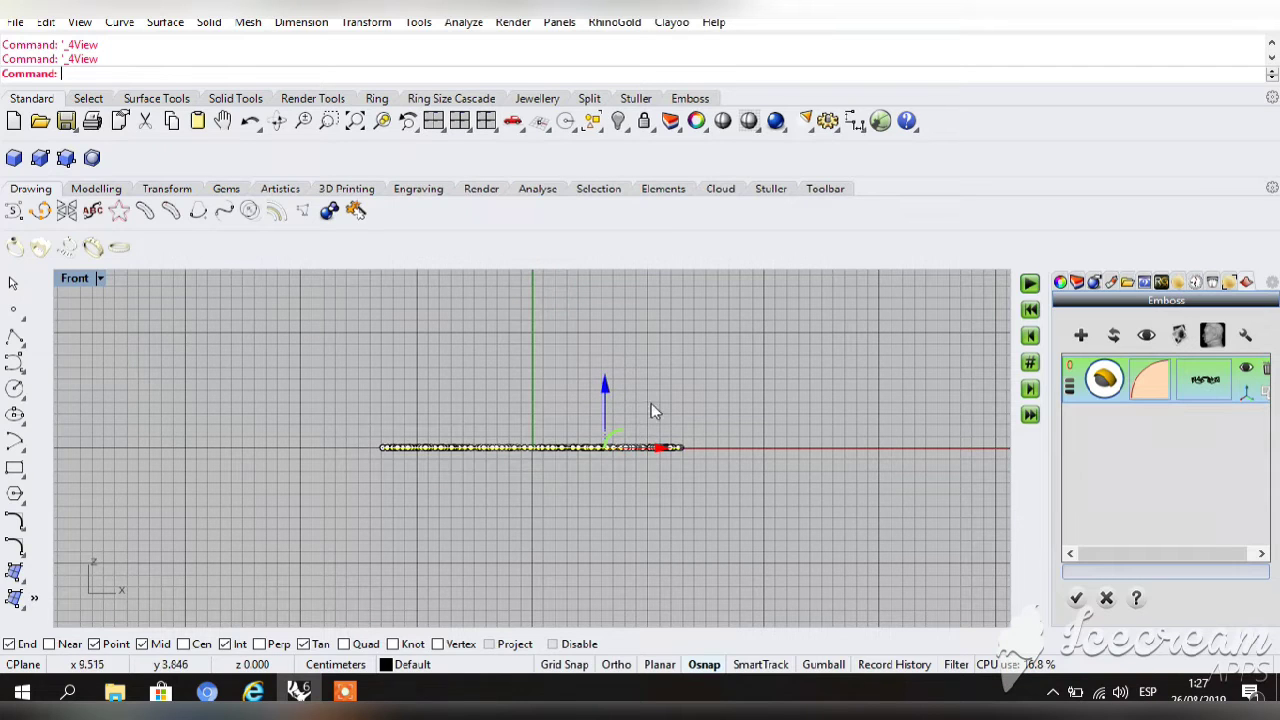
{"action": "left_click", "coordinate": [1114, 337]}
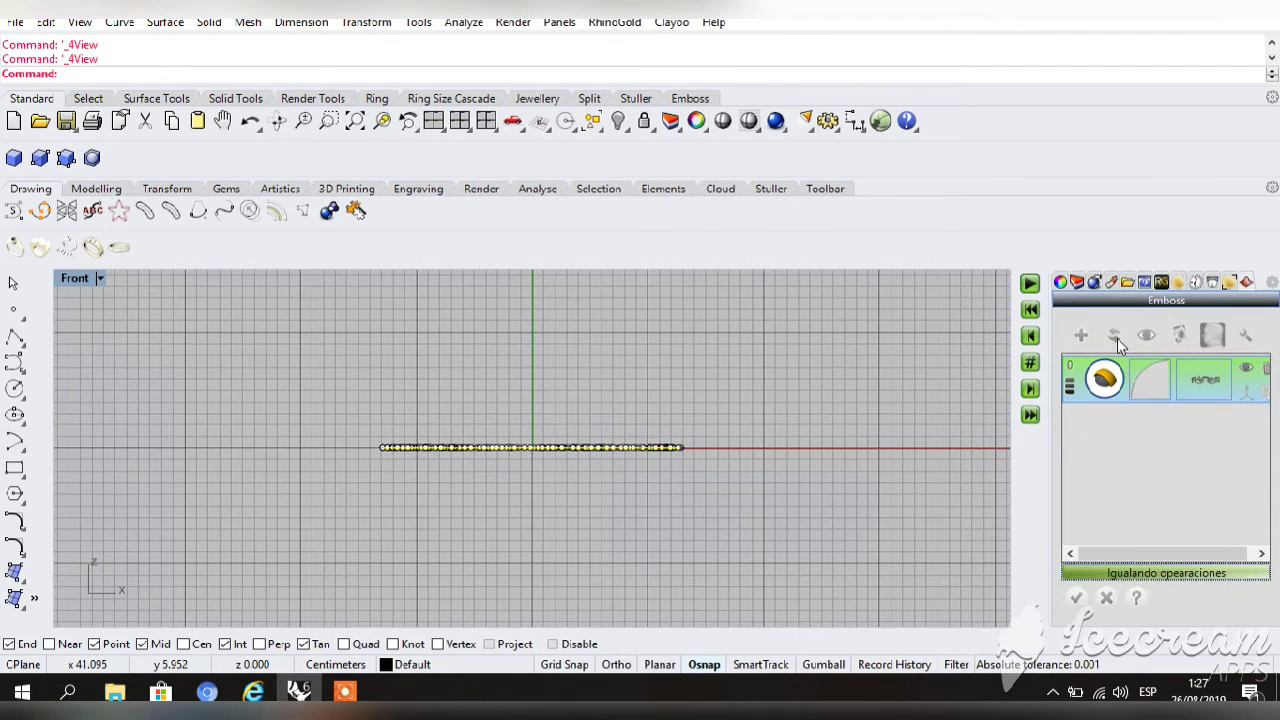
Check the relief from a tilted angle, recalculate it and accept the emboss project to build the mesh.
{"action": "left_click", "coordinate": [277, 120]}
{"action": "mouse_move", "coordinate": [290, 400]}
{"action": "left_mouse_down"}
{"action": "mouse_move", "coordinate": [297, 571]}
{"action": "mouse_move", "coordinate": [263, 462]}
{"action": "mouse_move", "coordinate": [331, 531]}
{"action": "mouse_move", "coordinate": [308, 405]}
{"action": "left_mouse_up"}
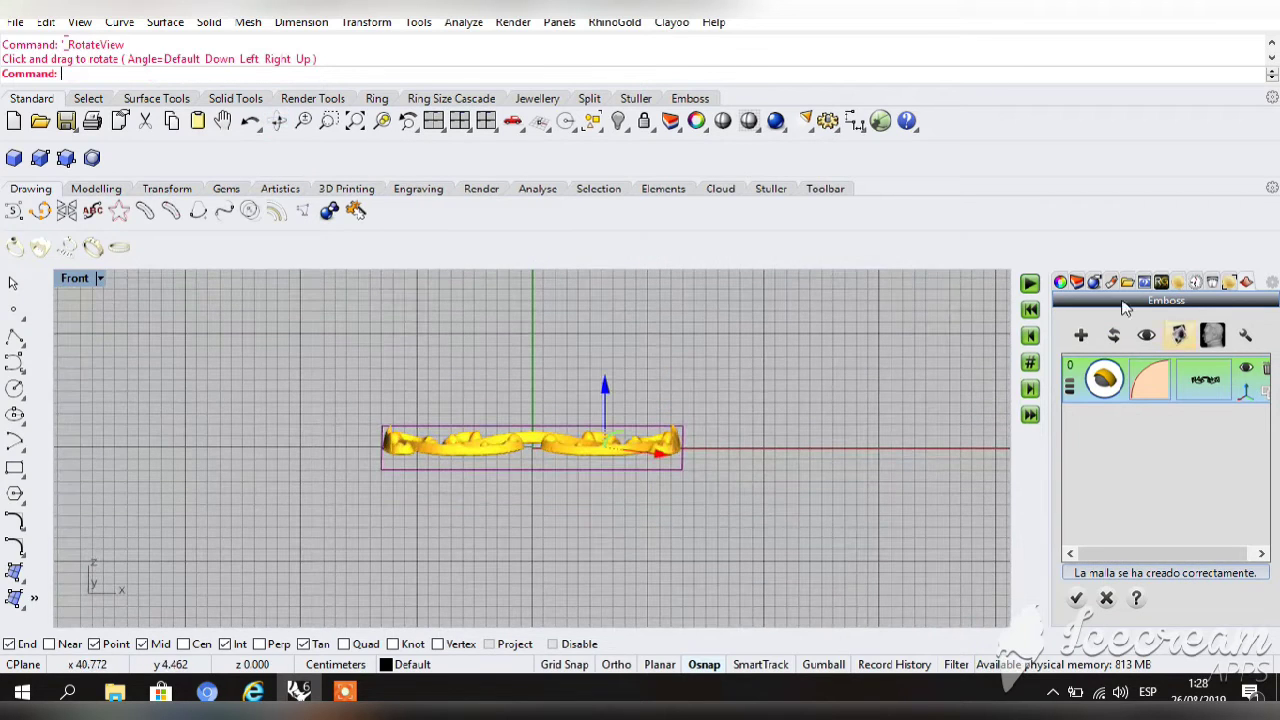
{"action": "left_click", "coordinate": [1114, 336]}
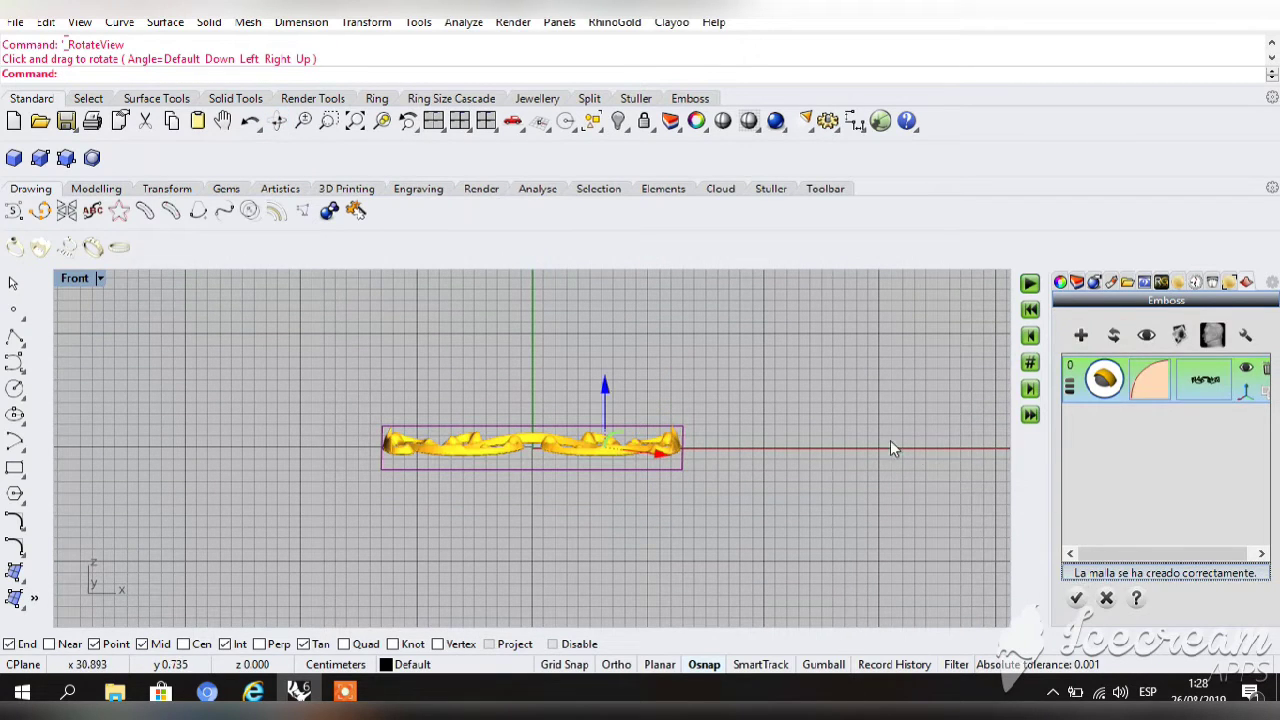
{"action": "left_click", "coordinate": [1079, 599]}
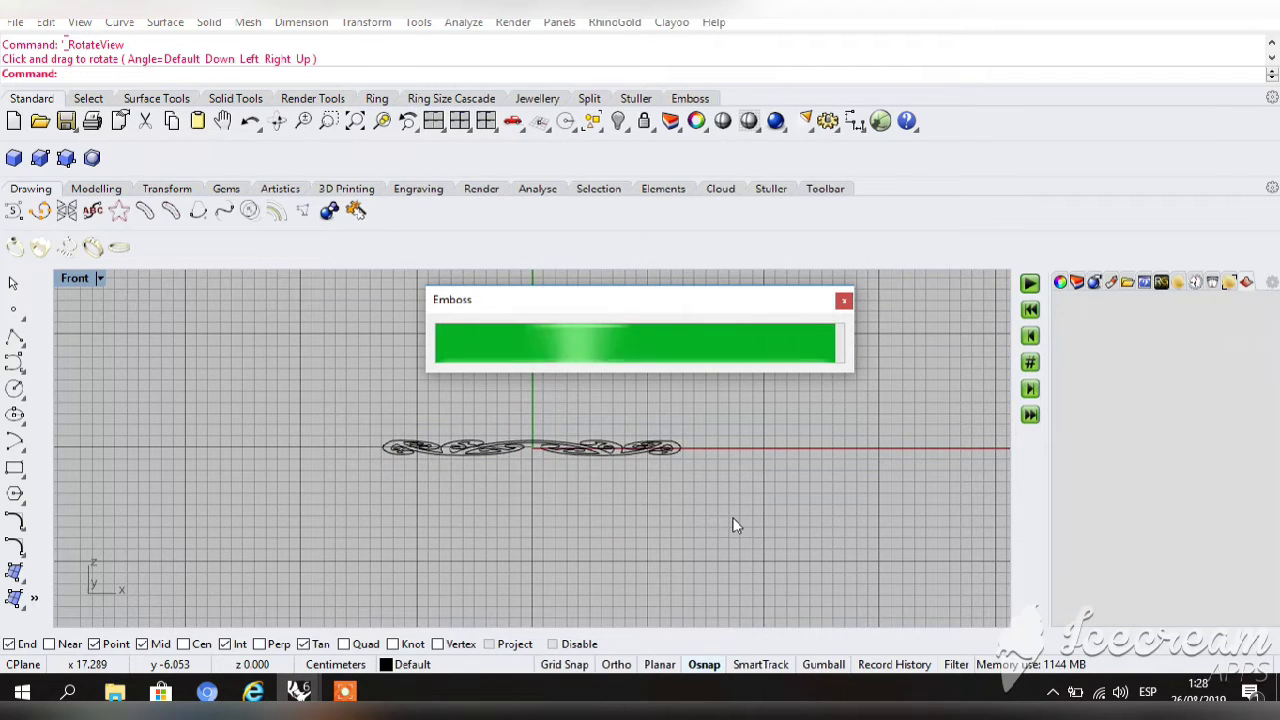
Delete the original scroll curve, keeping the embossed mesh.
{"action": "double_click", "coordinate": [434, 121]}
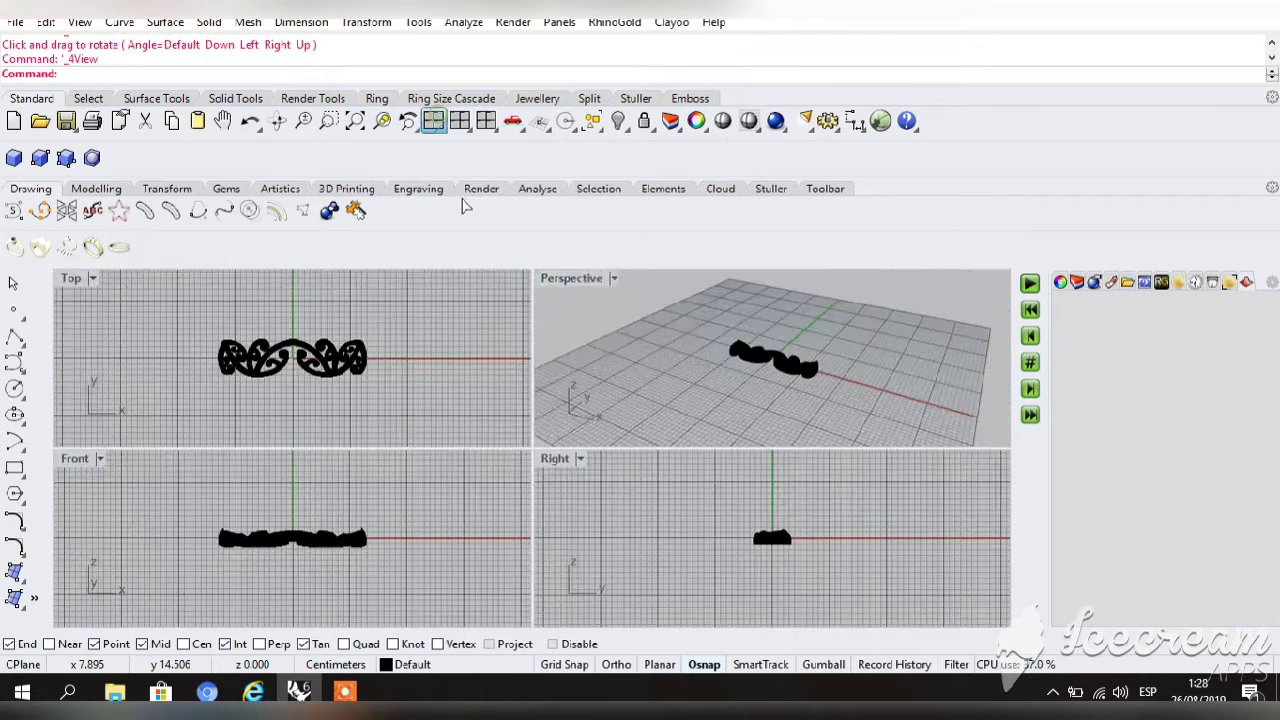
{"action": "double_click", "coordinate": [70, 280]}
{"action": "left_click", "coordinate": [616, 482]}
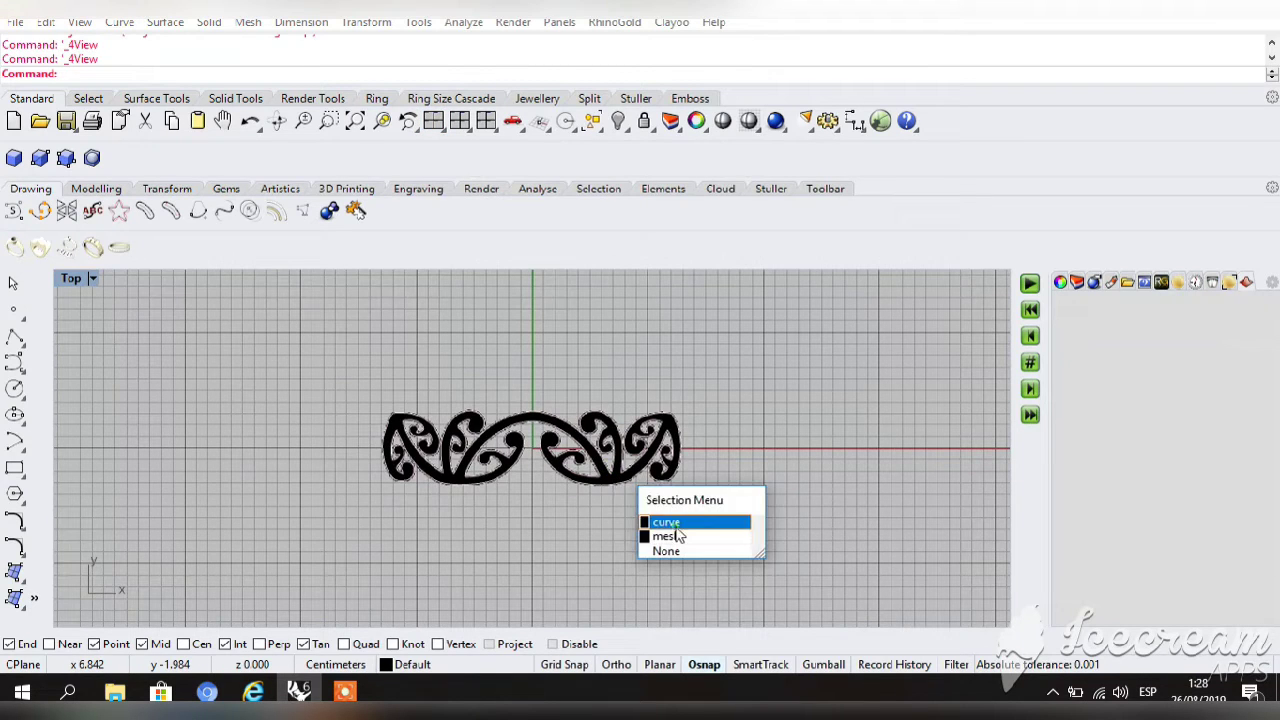
{"action": "left_click", "coordinate": [675, 522]}
{"action": "left_click_drag", "start_coordinate": [580, 405], "coordinate": [735, 321]}
{"action": "left_click", "coordinate": [849, 362]}
{"action": "left_click", "coordinate": [830, 398]}
{"action": "key", "text": "Delete"}
{"action": "left_click", "coordinate": [664, 450]}
{"action": "left_click", "coordinate": [433, 120]}
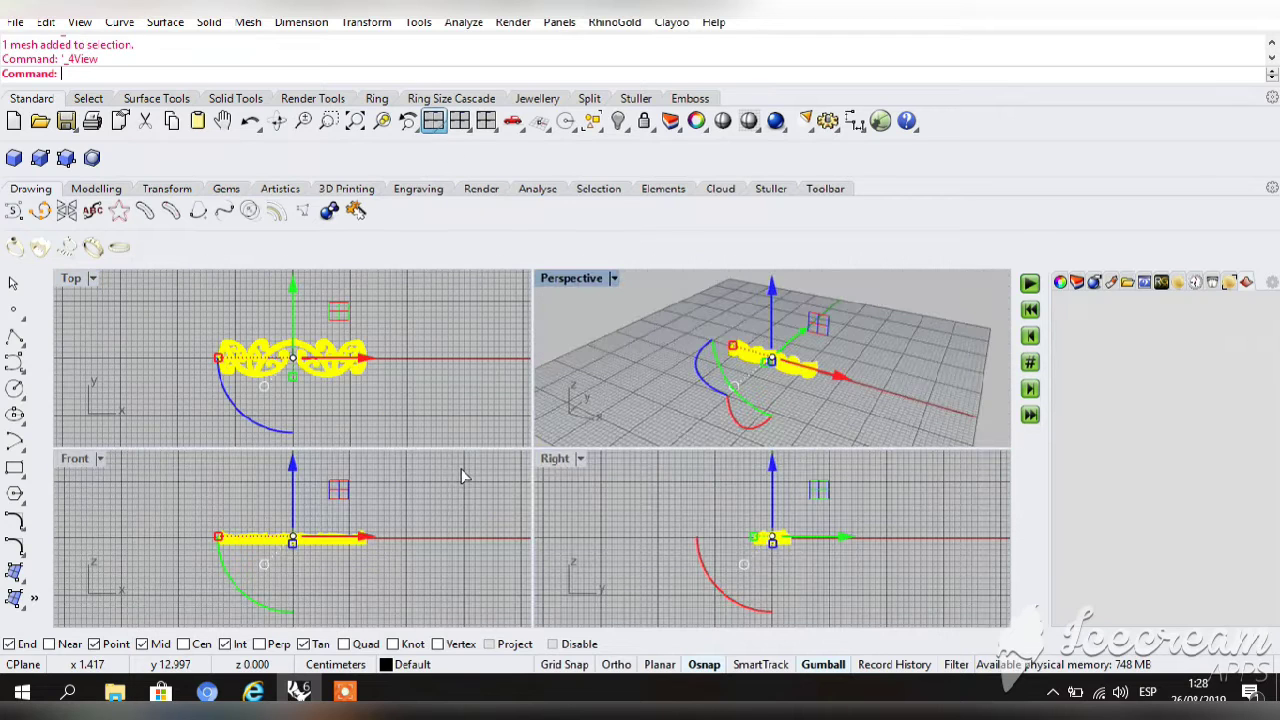
{"action": "left_click", "coordinate": [456, 504]}
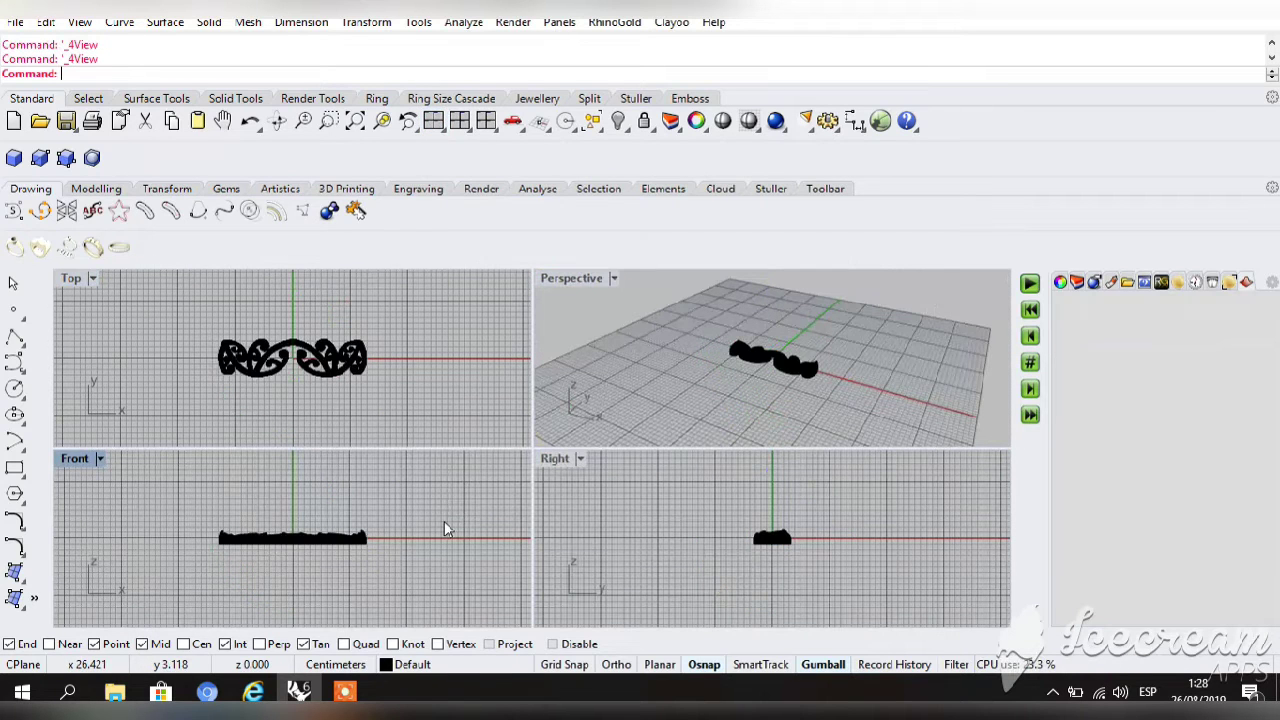
Hide the embossed scroll mesh.
{"action": "double_click", "coordinate": [80, 280]}
{"action": "left_click_drag", "start_coordinate": [751, 363], "coordinate": [331, 526]}
{"action": "left_click", "coordinate": [617, 120]}
Start a Ring by Curve and display it in all four views.
{"action": "left_click", "coordinate": [540, 98]}
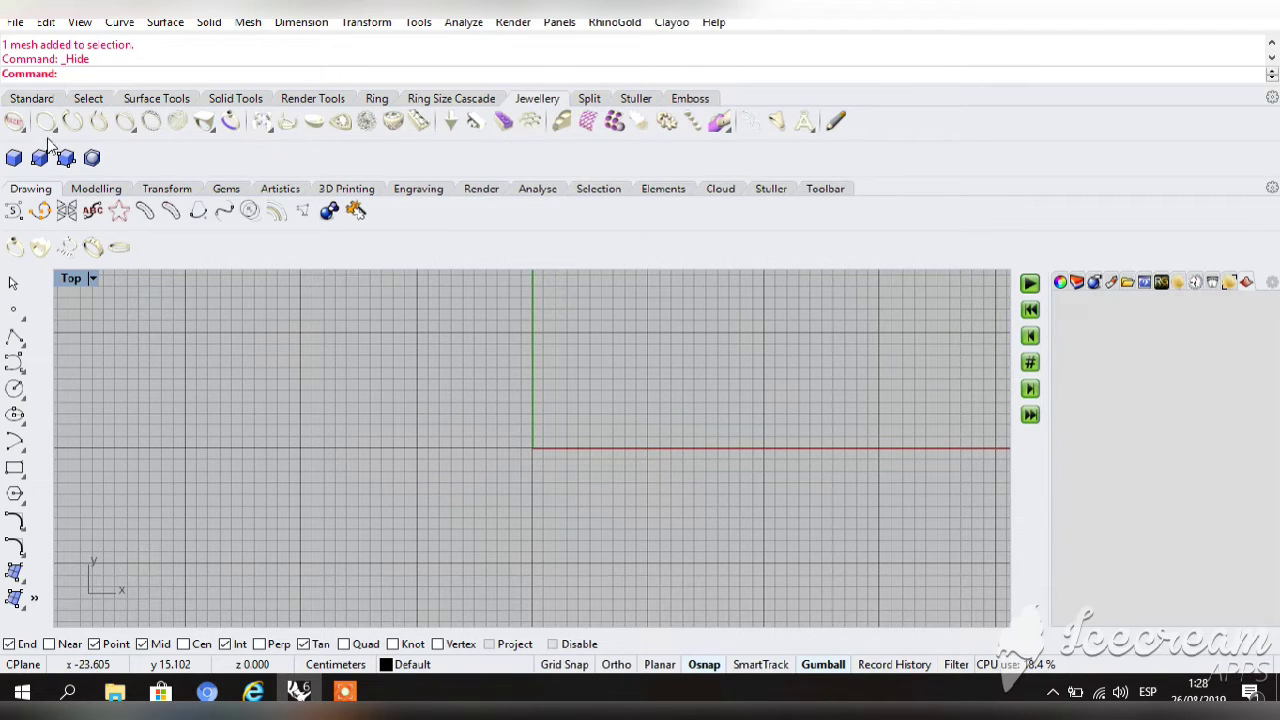
{"action": "left_click", "coordinate": [41, 250]}
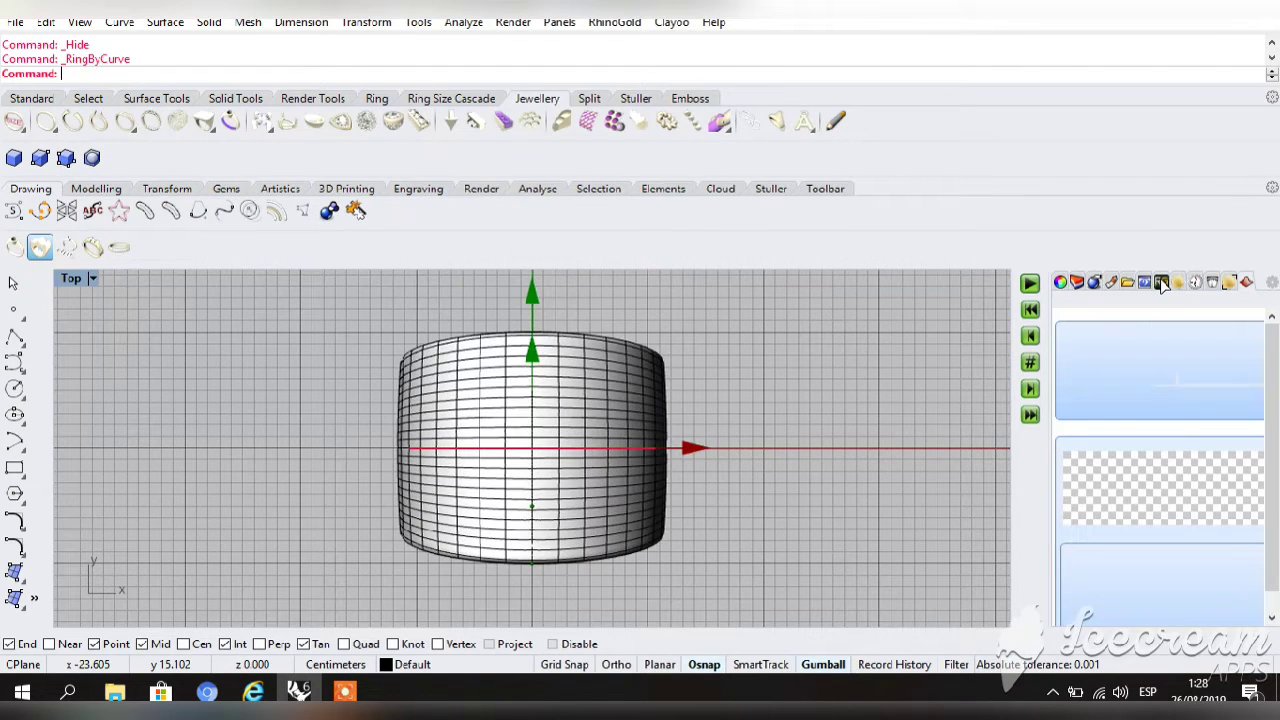
{"action": "left_click", "coordinate": [50, 100]}
{"action": "left_click", "coordinate": [433, 121]}
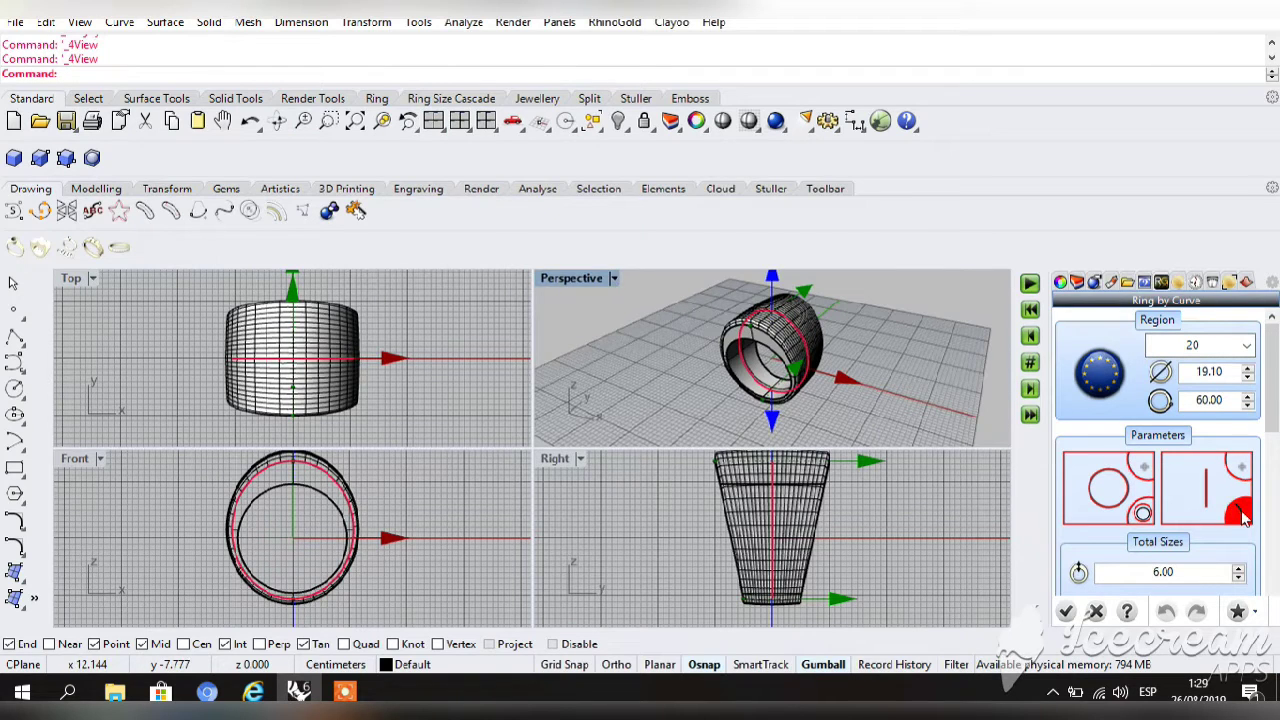
Give the ring a wavy side curve and set its second curve to shape 002.
{"action": "left_click", "coordinate": [1240, 512]}
{"action": "left_click", "coordinate": [675, 316]}
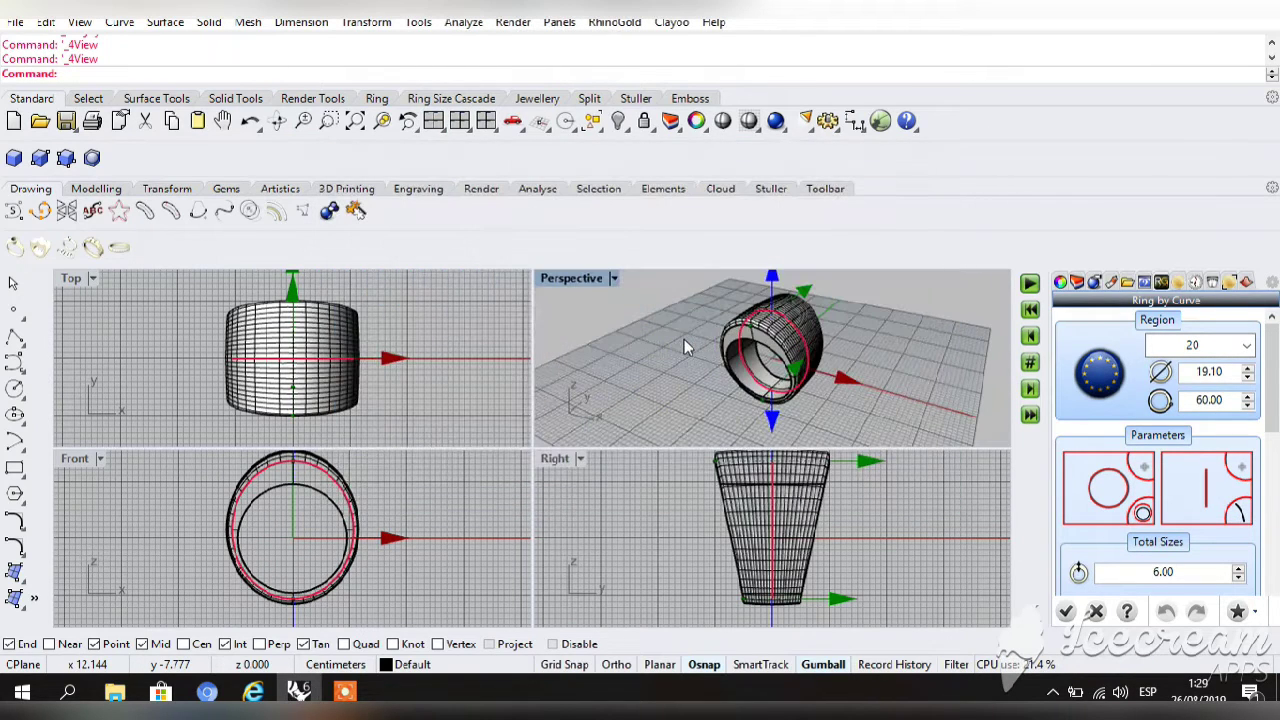
{"action": "left_click", "coordinate": [1135, 505]}
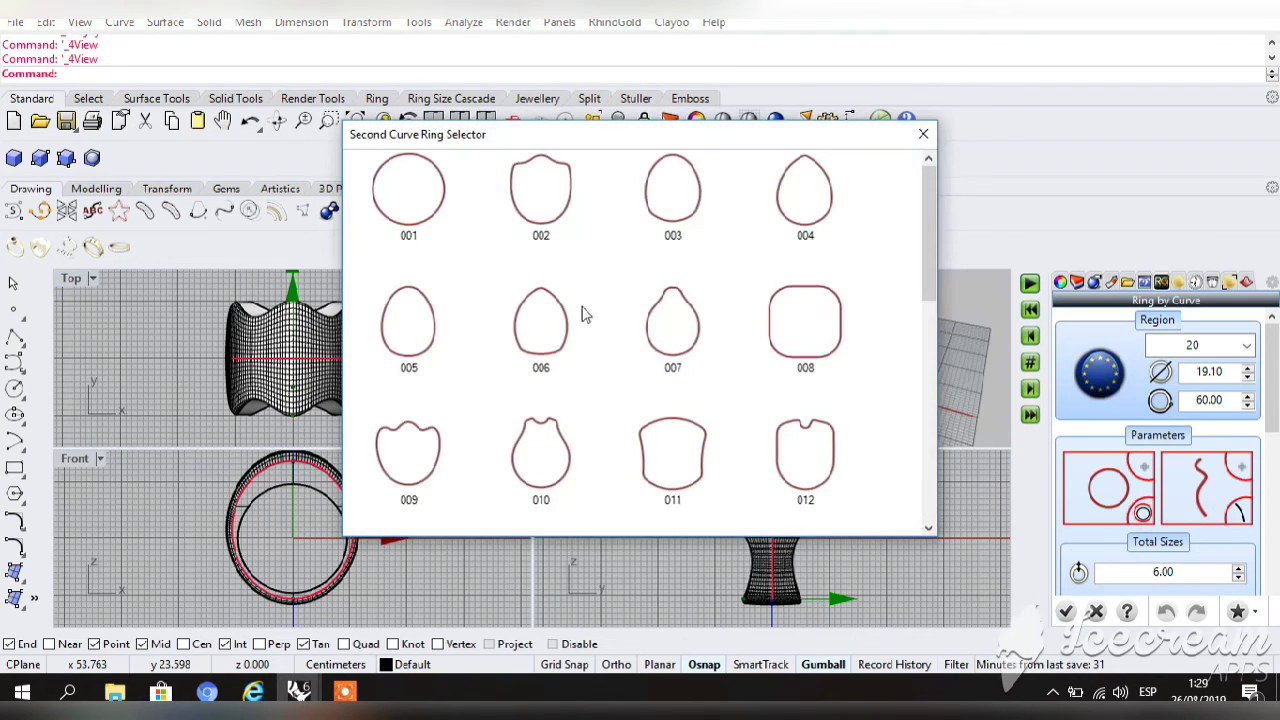
{"action": "left_click", "coordinate": [529, 200]}
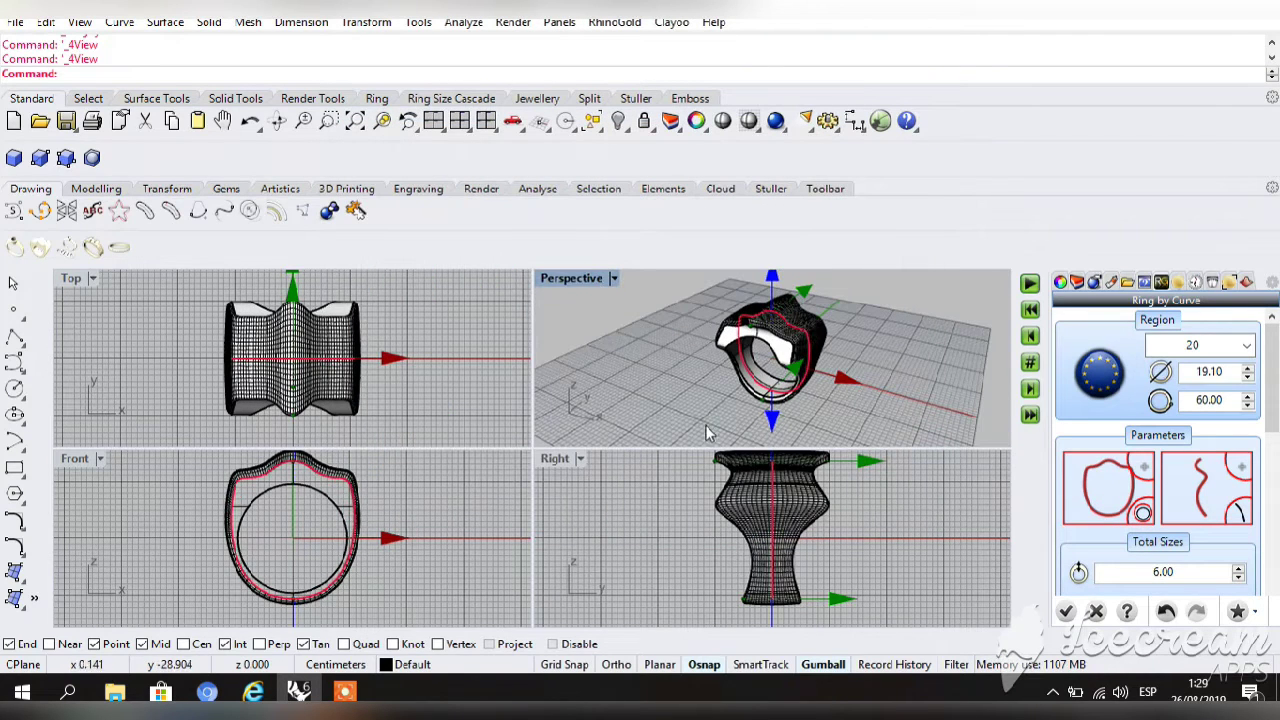
Set the ring's top and side external profiles to RG034.
{"action": "scroll", "coordinate": [1256, 530], "scroll_direction": "down", "scroll_amount": 3}
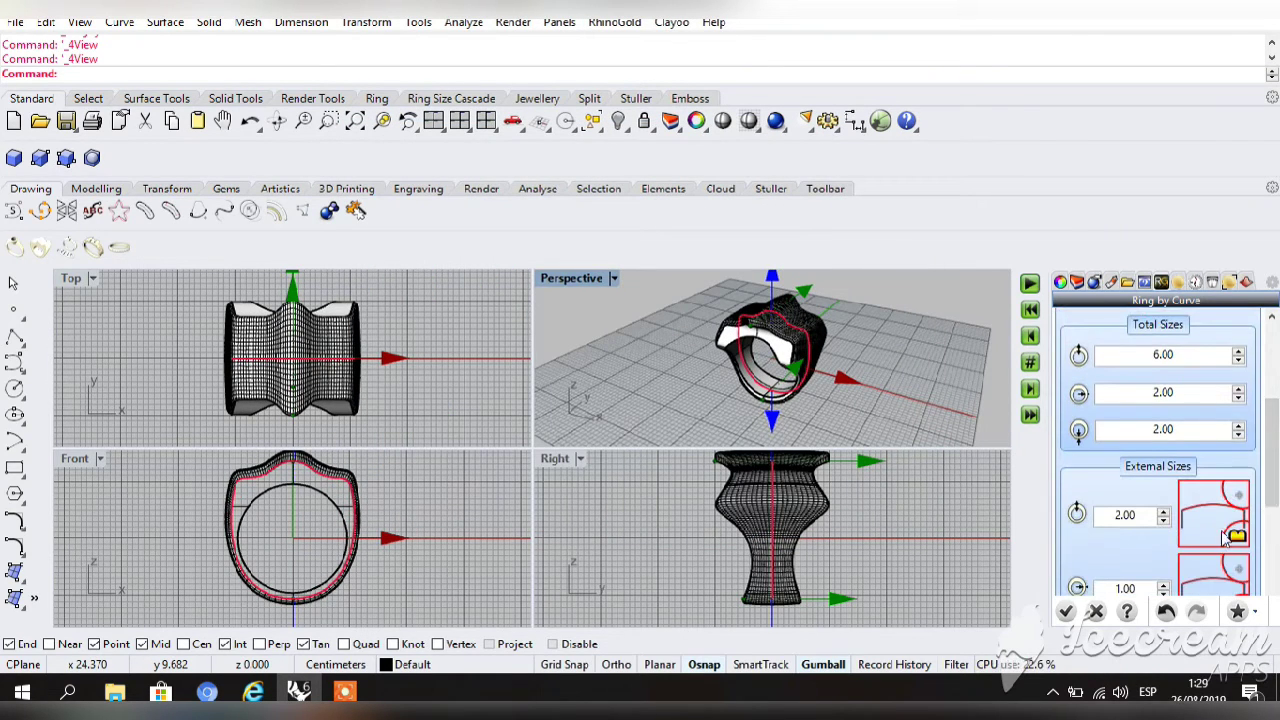
{"action": "left_click", "coordinate": [1237, 538]}
{"action": "scroll", "coordinate": [545, 375], "scroll_direction": "down", "scroll_amount": 6}
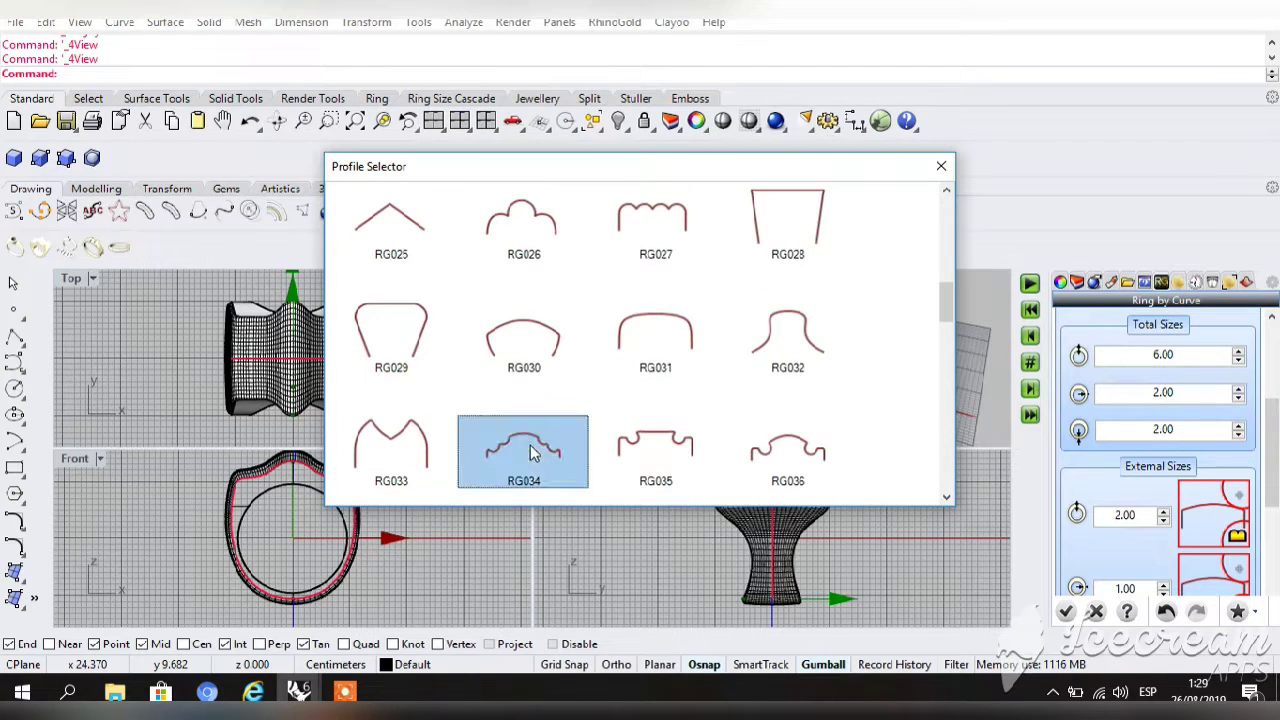
{"action": "left_click", "coordinate": [528, 450]}
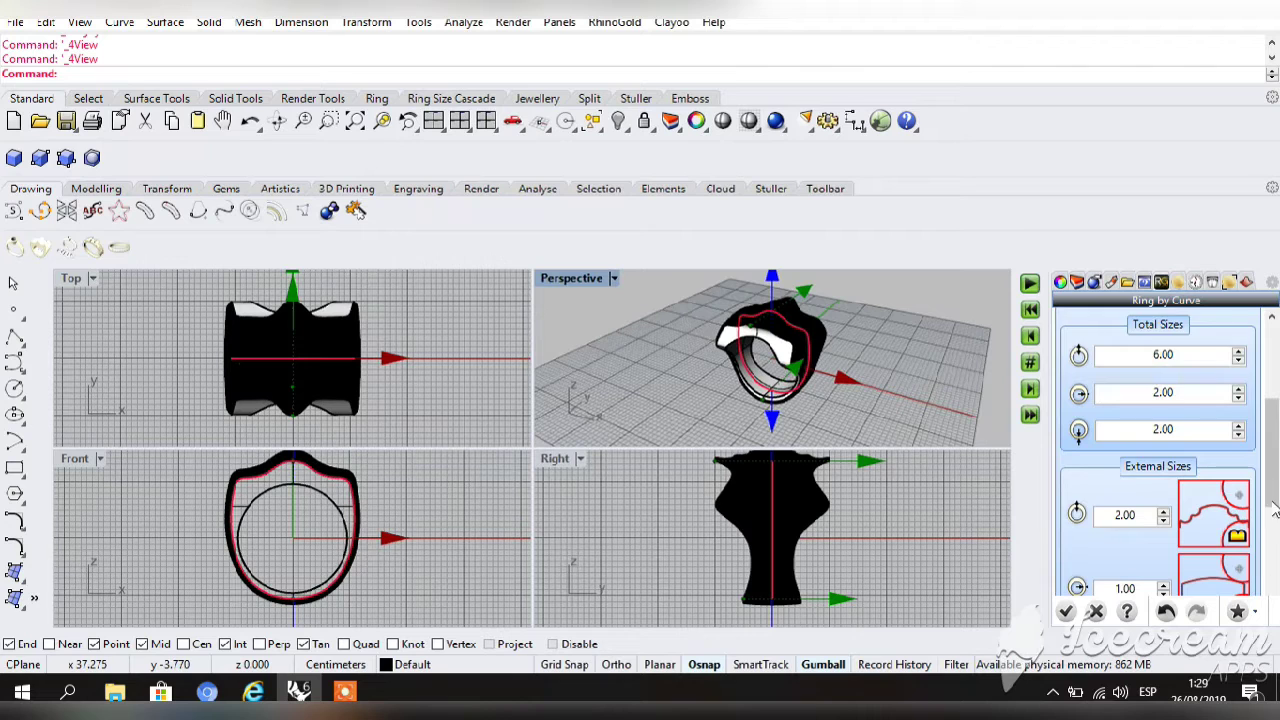
{"action": "scroll", "coordinate": [1240, 485], "scroll_direction": "down", "scroll_amount": 3}
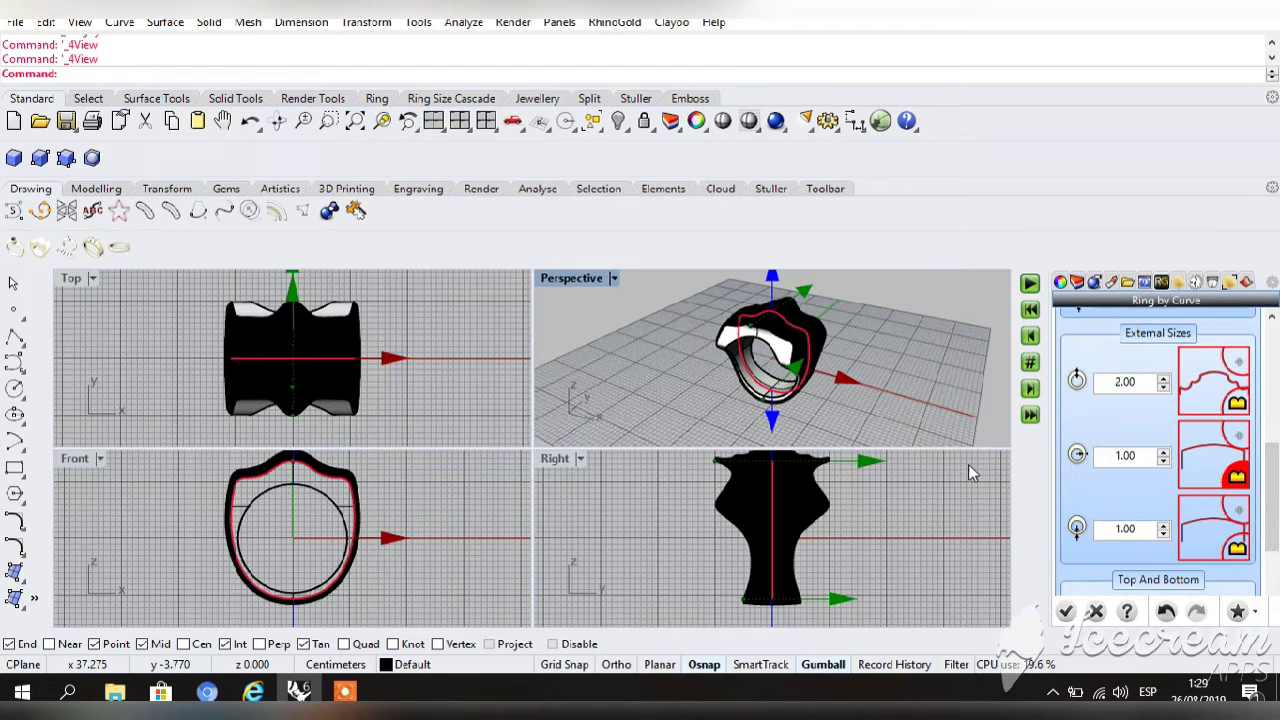
{"action": "scroll", "coordinate": [552, 394], "scroll_direction": "down", "scroll_amount": 6}
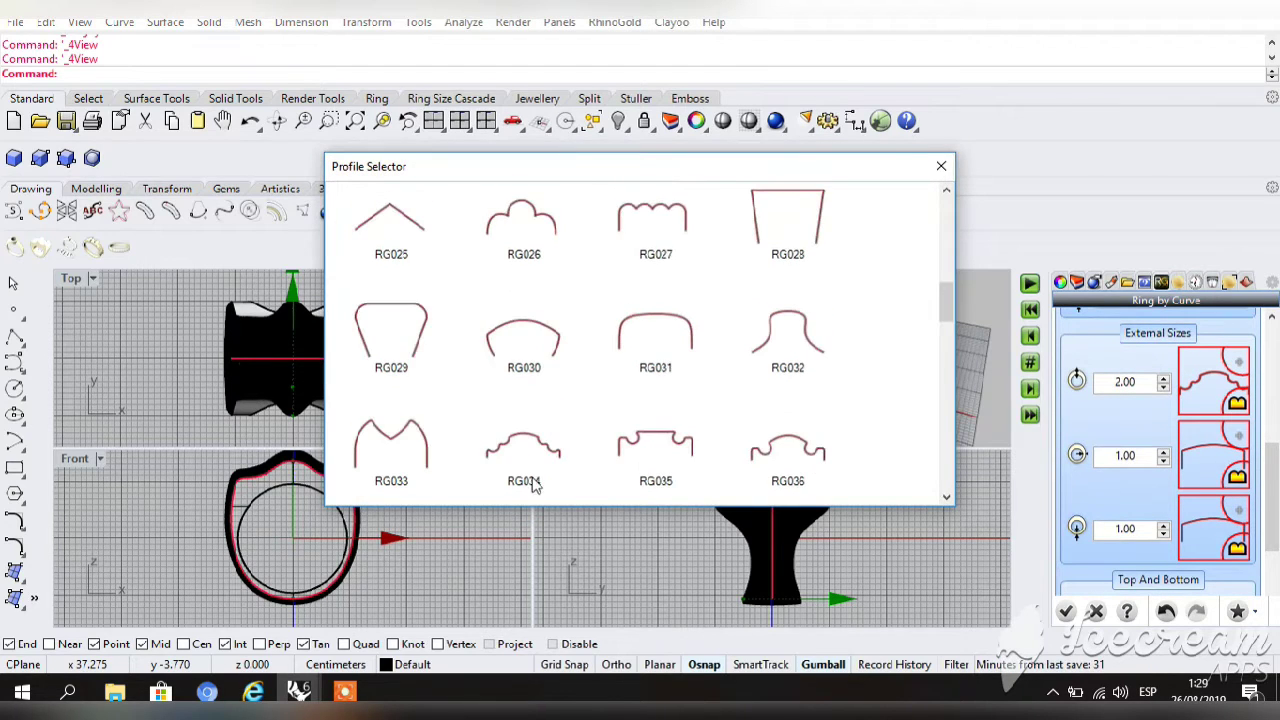
{"action": "left_click", "coordinate": [531, 455]}
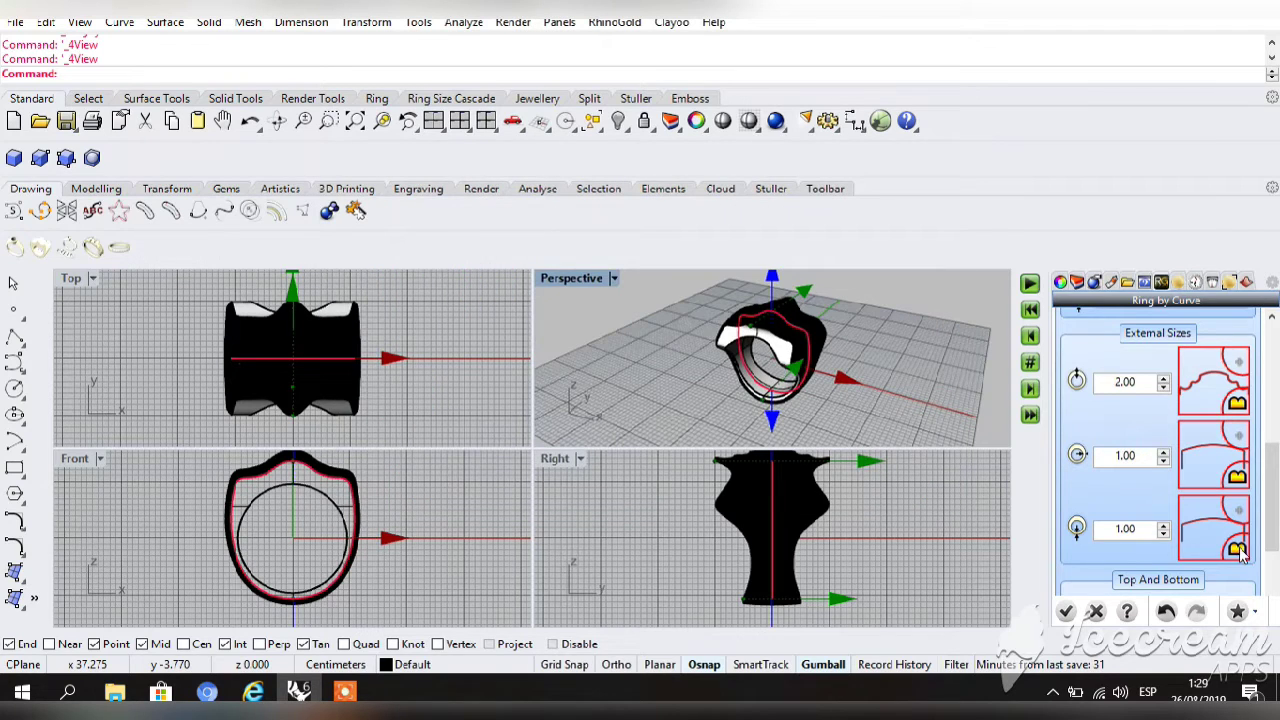
Set the ring's bottom external profile to home and create the ring.
{"action": "scroll", "coordinate": [1245, 558], "scroll_direction": "down", "scroll_amount": 2}
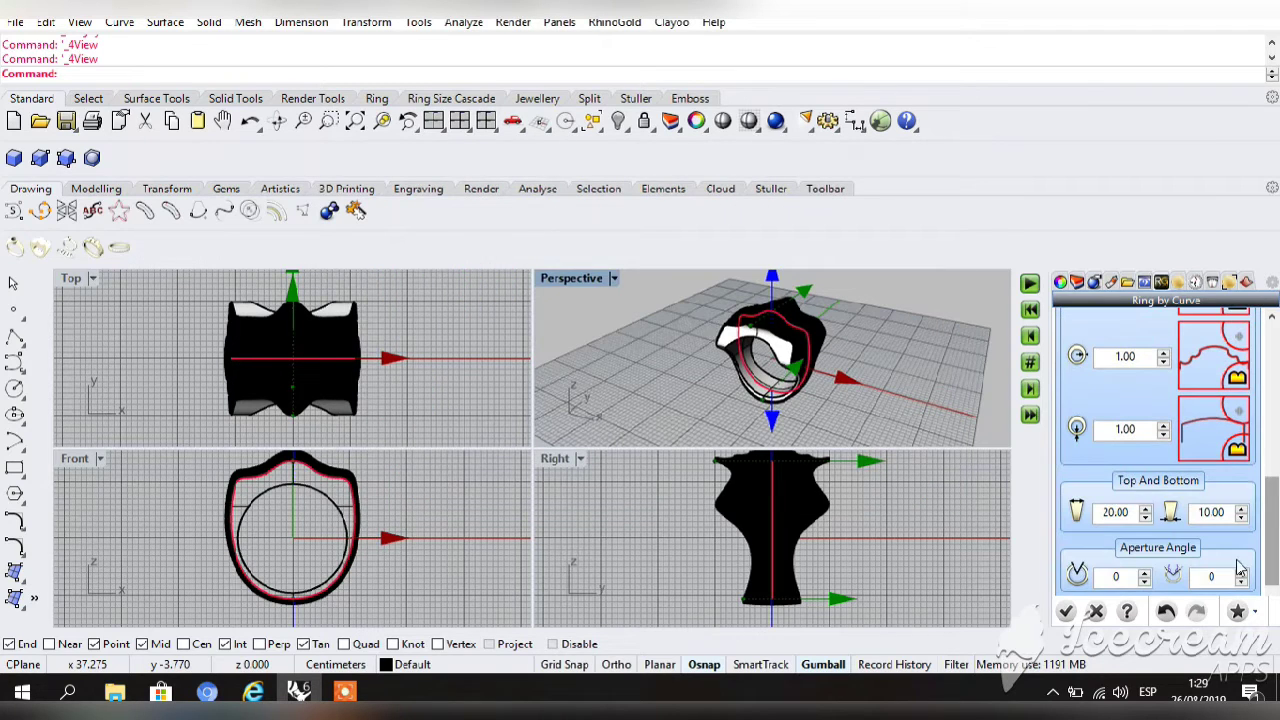
{"action": "left_click", "coordinate": [1214, 458]}
{"action": "scroll", "coordinate": [552, 410], "scroll_direction": "down", "scroll_amount": 6}
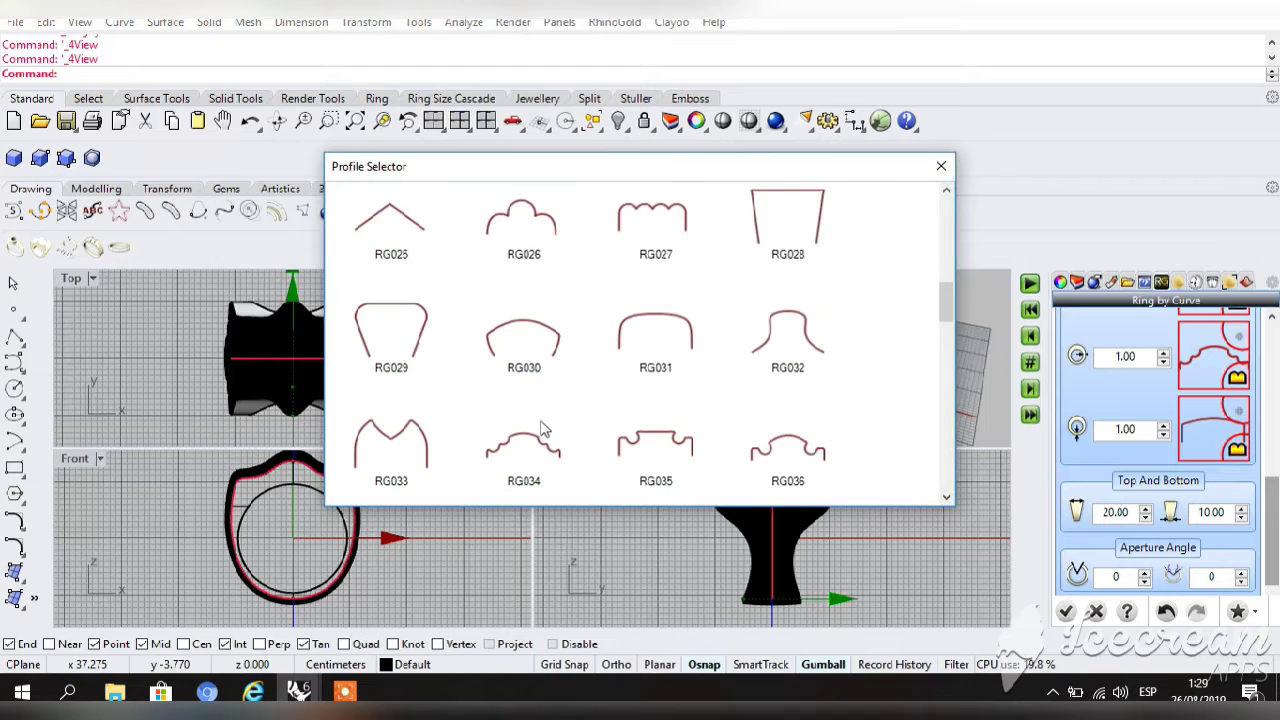
{"action": "scroll", "coordinate": [552, 418], "scroll_direction": "down", "scroll_amount": 8}
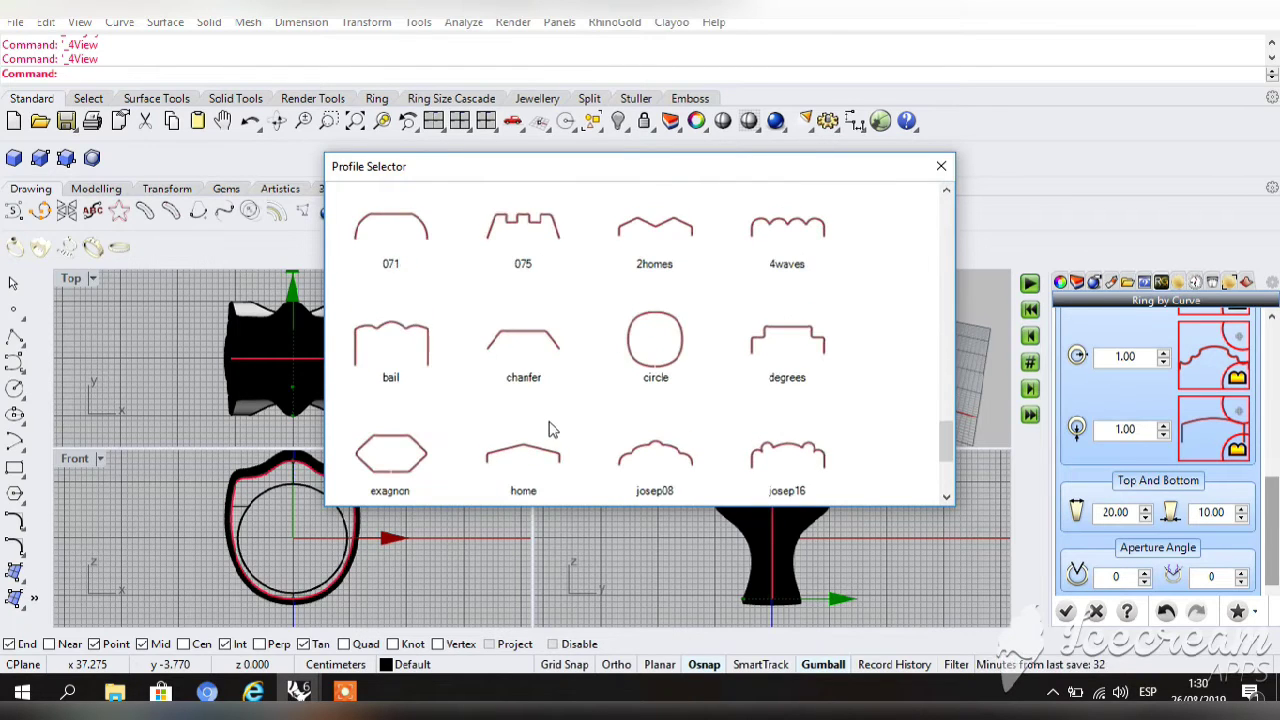
{"action": "left_click", "coordinate": [549, 460]}
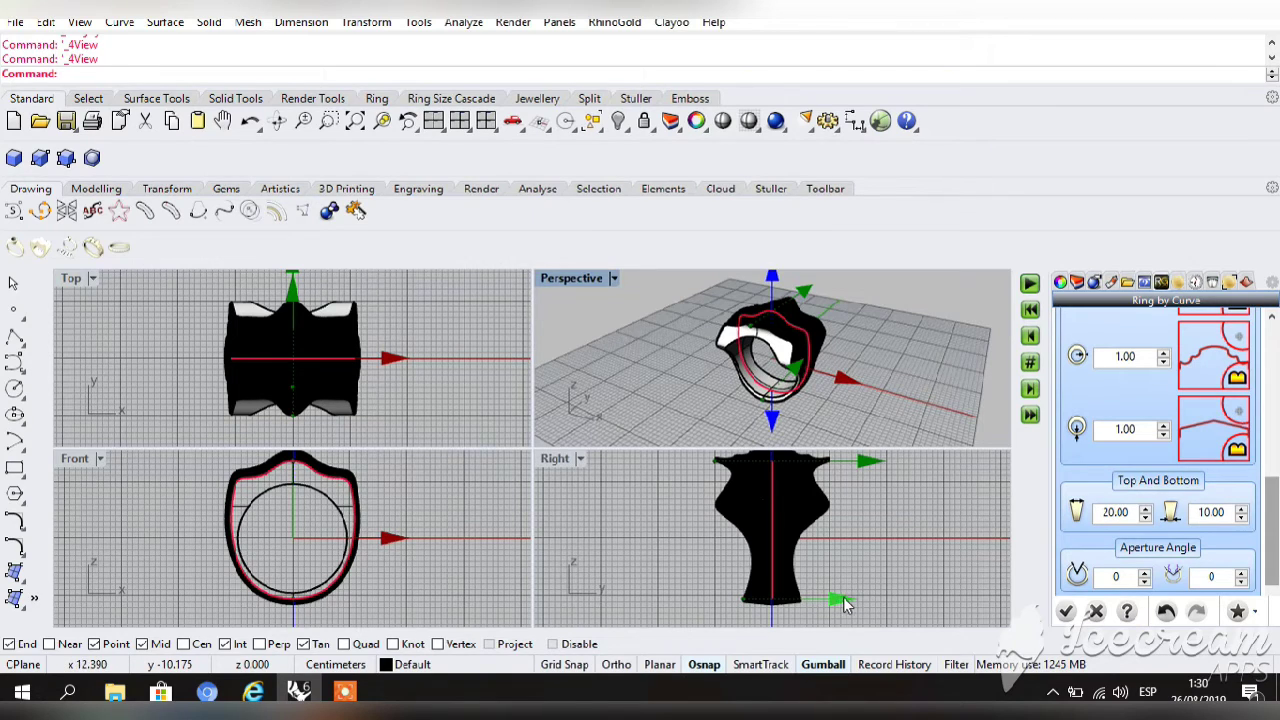
{"action": "left_click", "coordinate": [1066, 610]}
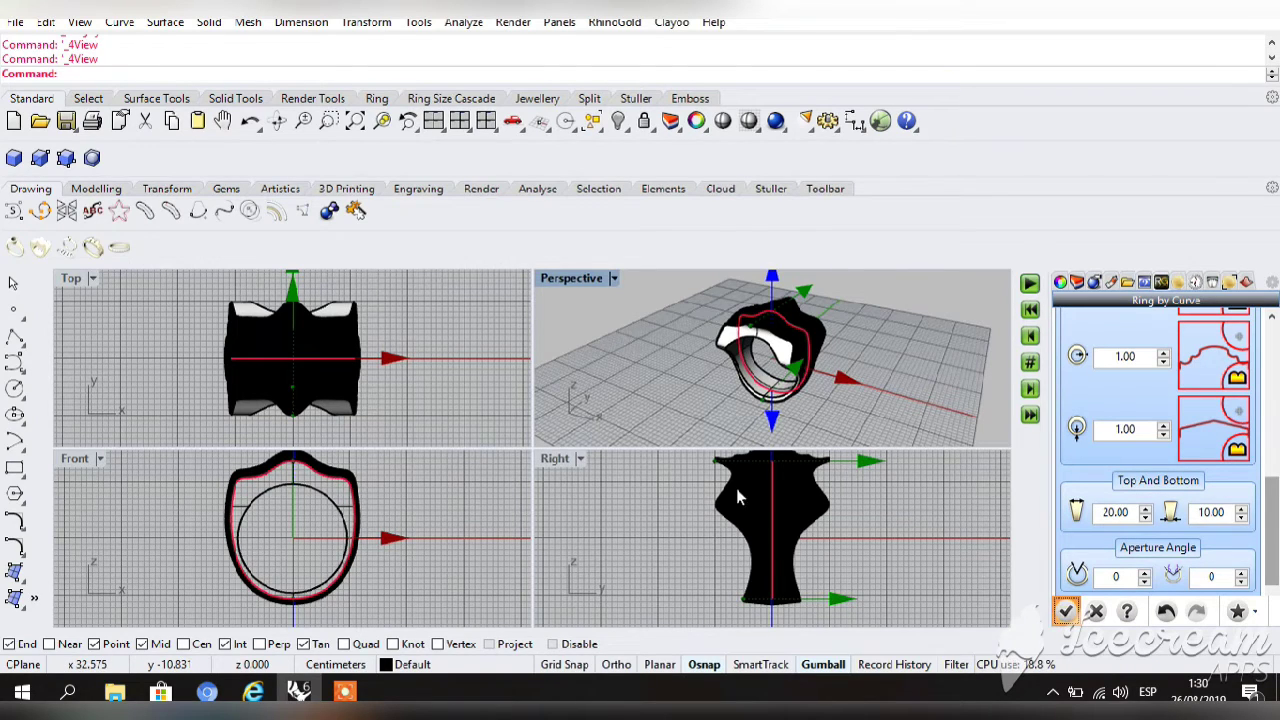
{"action": "key", "text": "Escape"}
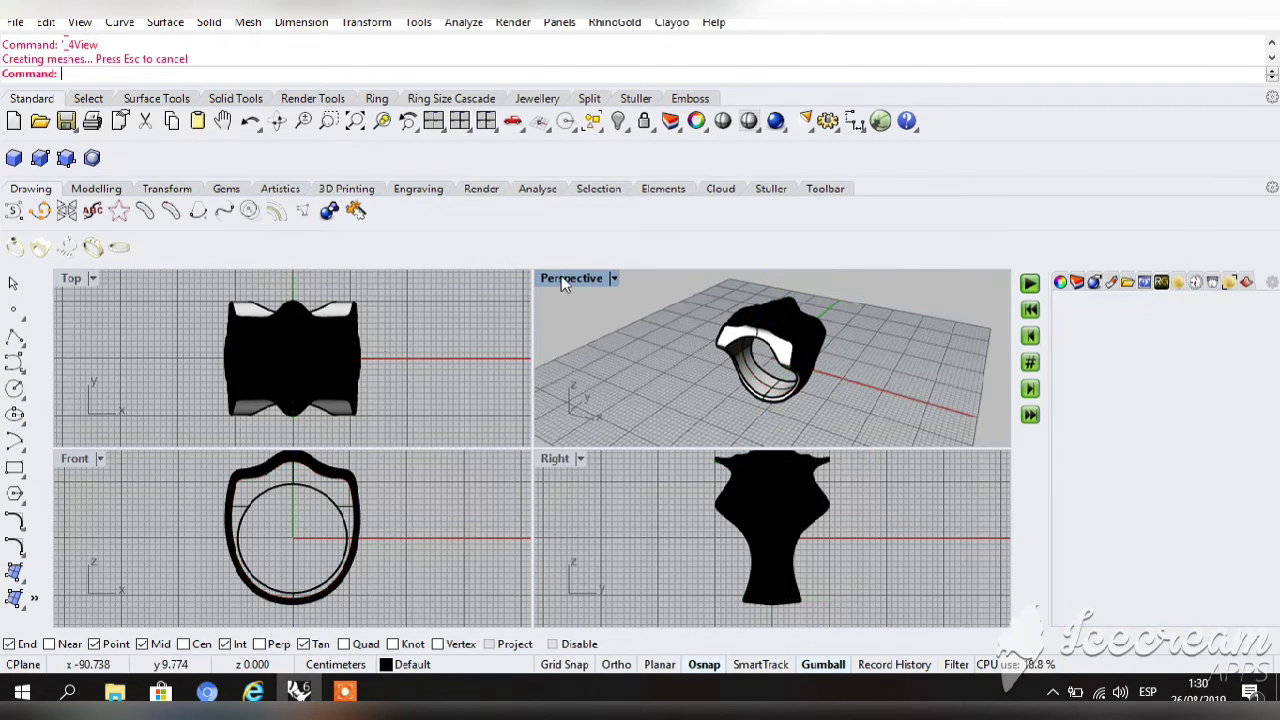
Turn off the surface isocurve display on the new ring in the perspective view.
{"action": "double_click", "coordinate": [555, 280]}
{"action": "left_click", "coordinate": [140, 281]}
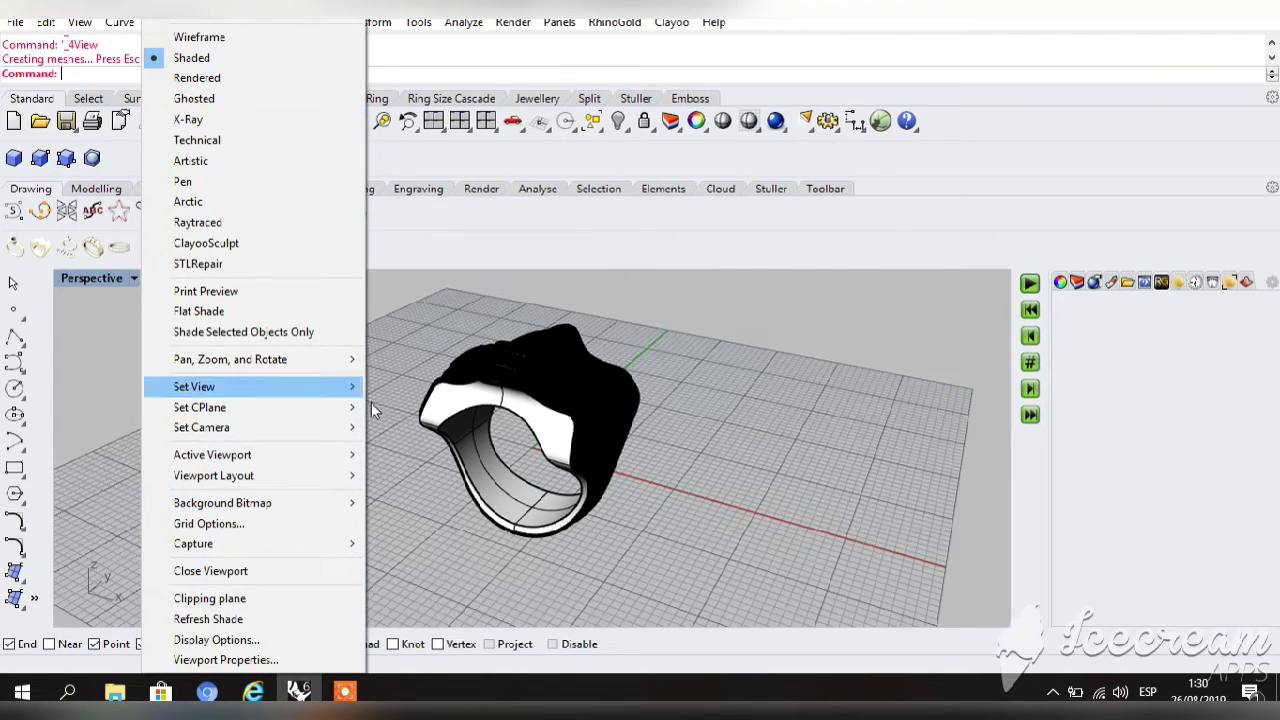
{"action": "left_click", "coordinate": [552, 434]}
{"action": "left_click", "coordinate": [552, 434]}
{"action": "scroll", "coordinate": [1208, 563], "scroll_direction": "down", "scroll_amount": 3}
{"action": "left_click", "coordinate": [838, 509]}
{"action": "left_click", "coordinate": [223, 122]}
{"action": "mouse_move", "coordinate": [356, 458]}
{"action": "left_mouse_down"}
{"action": "mouse_move", "coordinate": [350, 506]}
{"action": "mouse_move", "coordinate": [345, 462]}
{"action": "left_mouse_up"}
{"action": "left_click", "coordinate": [277, 121]}
{"action": "mouse_move", "coordinate": [293, 430]}
{"action": "left_mouse_down"}
{"action": "mouse_move", "coordinate": [337, 400]}
{"action": "mouse_move", "coordinate": [683, 466]}
{"action": "mouse_move", "coordinate": [280, 431]}
{"action": "mouse_move", "coordinate": [300, 420]}
{"action": "left_mouse_up"}
Start a Hollow Ring on the ring and choose its inner finger surface as the face to remove.
{"action": "left_click", "coordinate": [540, 99]}
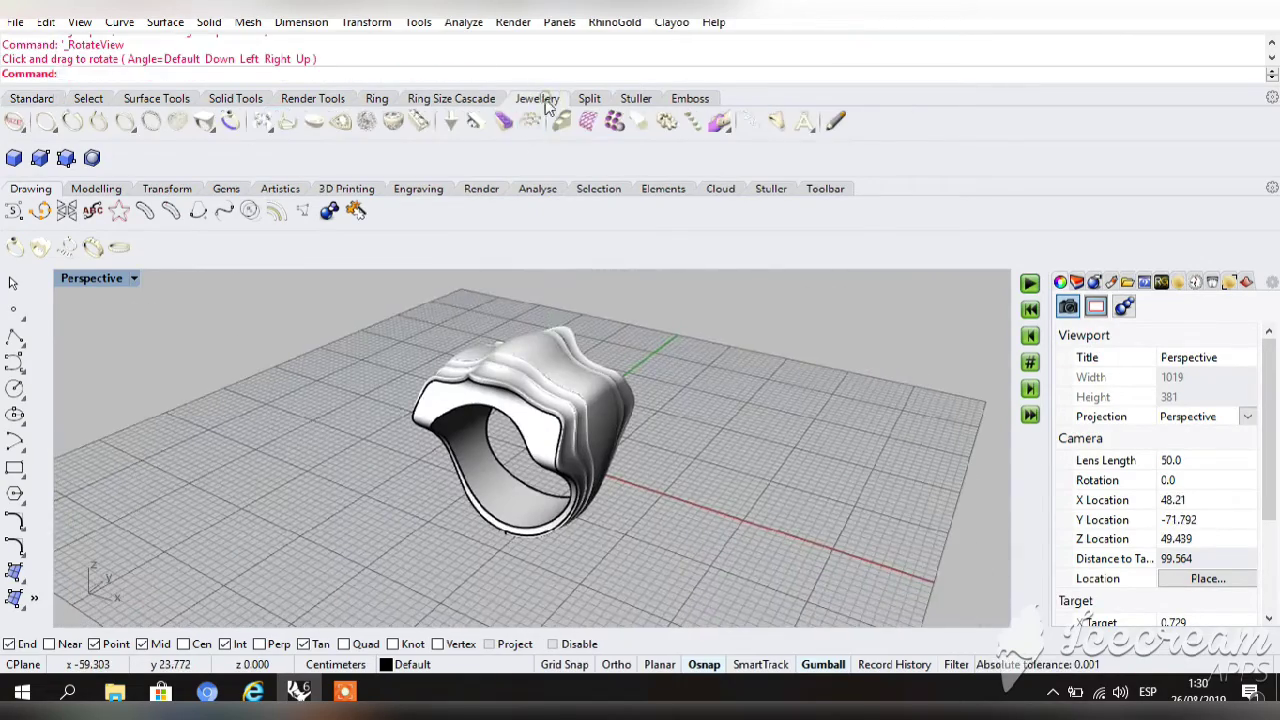
{"action": "left_click", "coordinate": [230, 121]}
{"action": "left_click", "coordinate": [48, 99]}
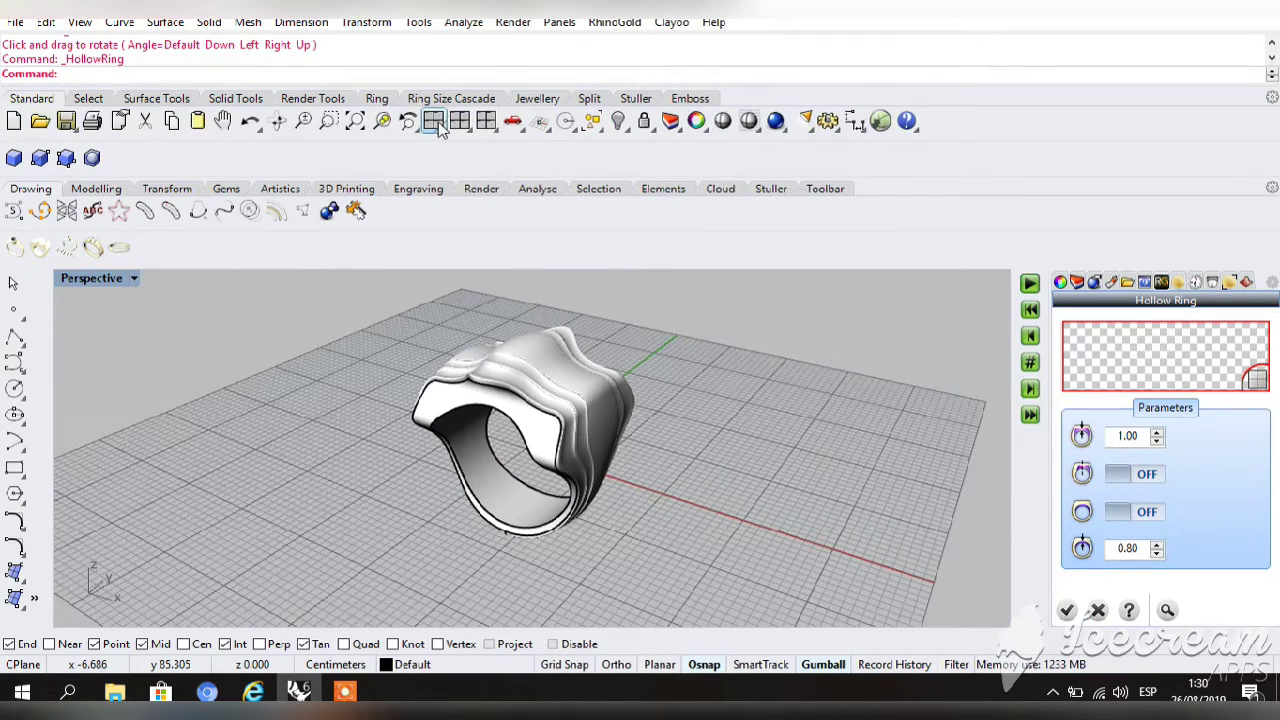
{"action": "double_click", "coordinate": [433, 121]}
{"action": "left_click", "coordinate": [1202, 366]}
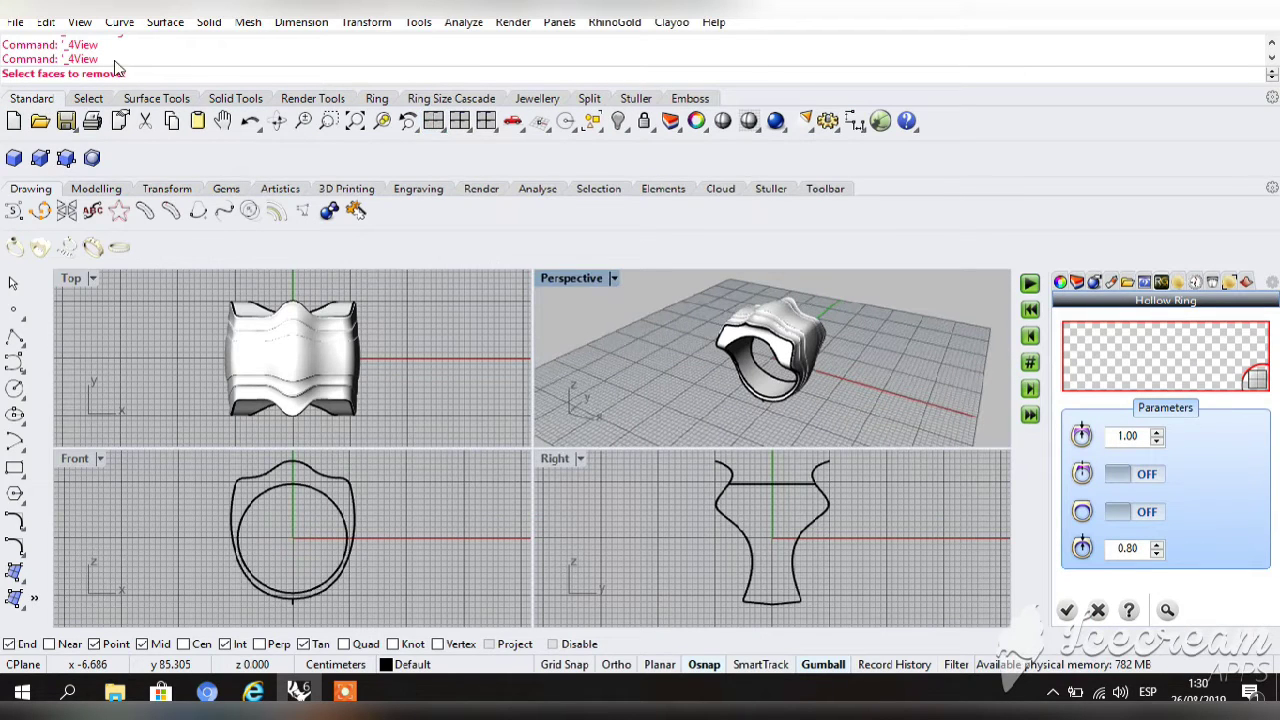
{"action": "double_click", "coordinate": [573, 280]}
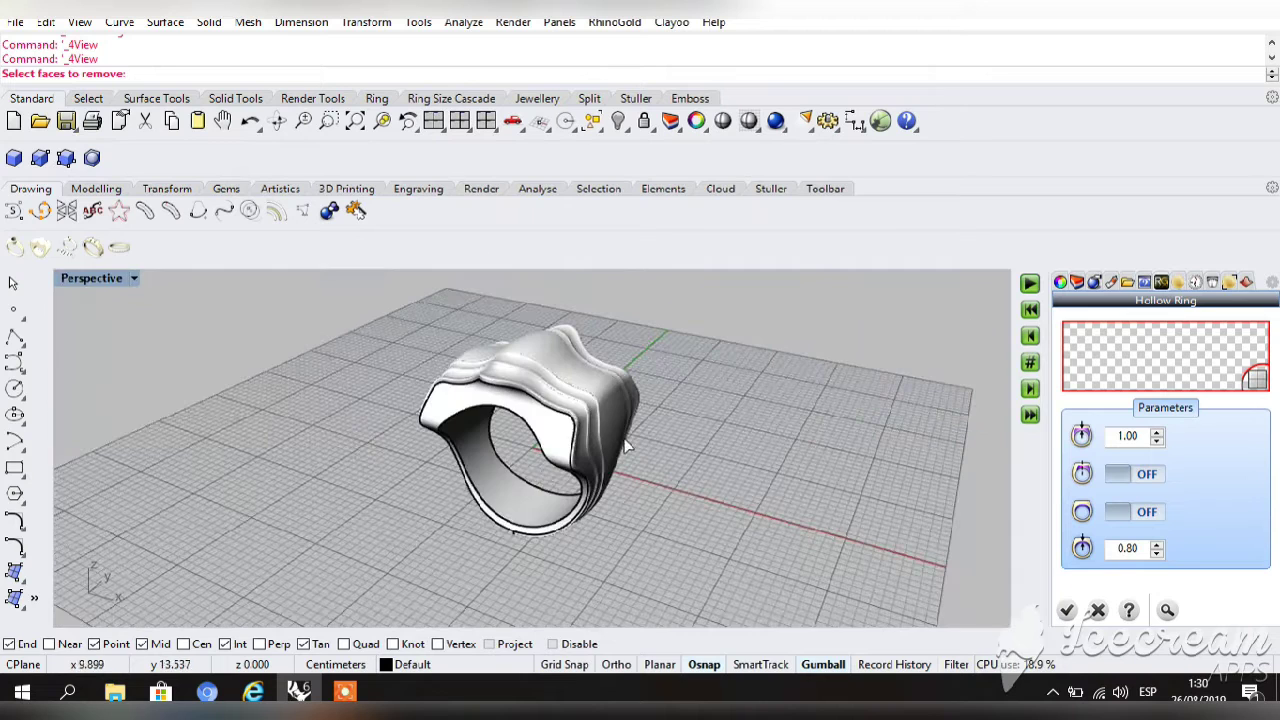
{"action": "left_click", "coordinate": [476, 453]}
{"action": "right_click", "coordinate": [785, 430]}
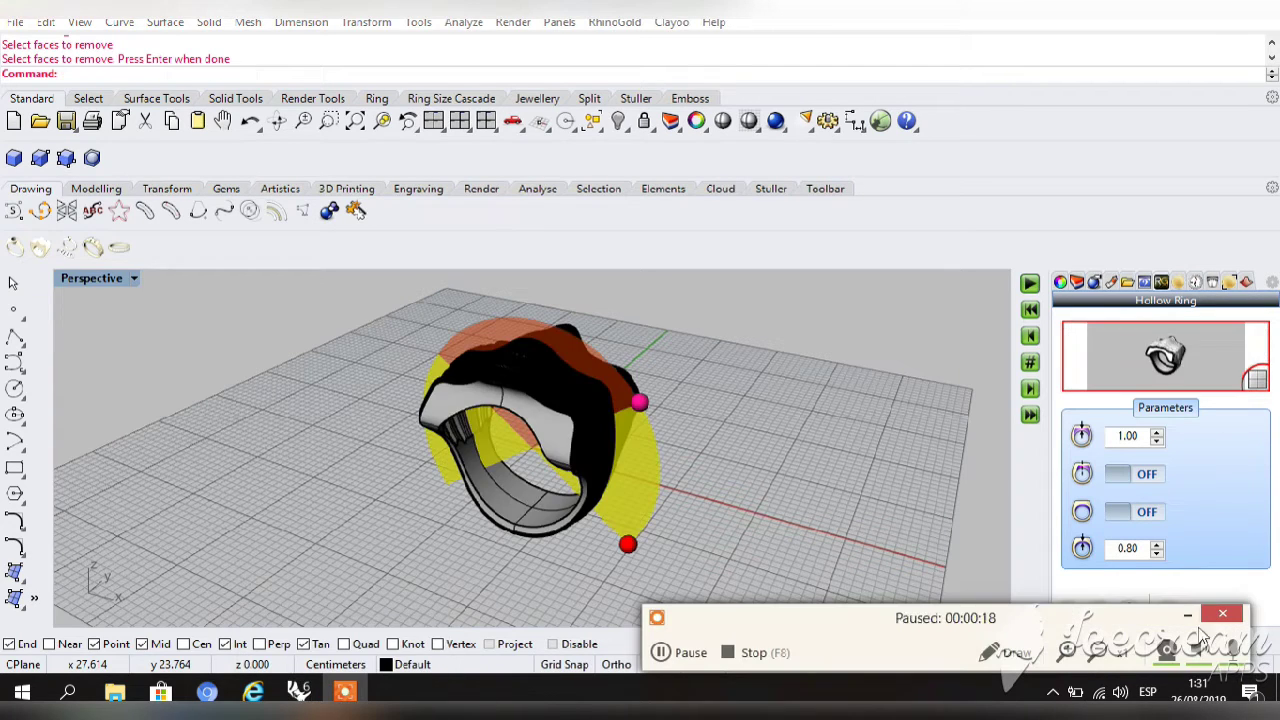
Extend the hollowed region further down both sides of the band in the front view and apply the hollow.
{"action": "double_click", "coordinate": [430, 123]}
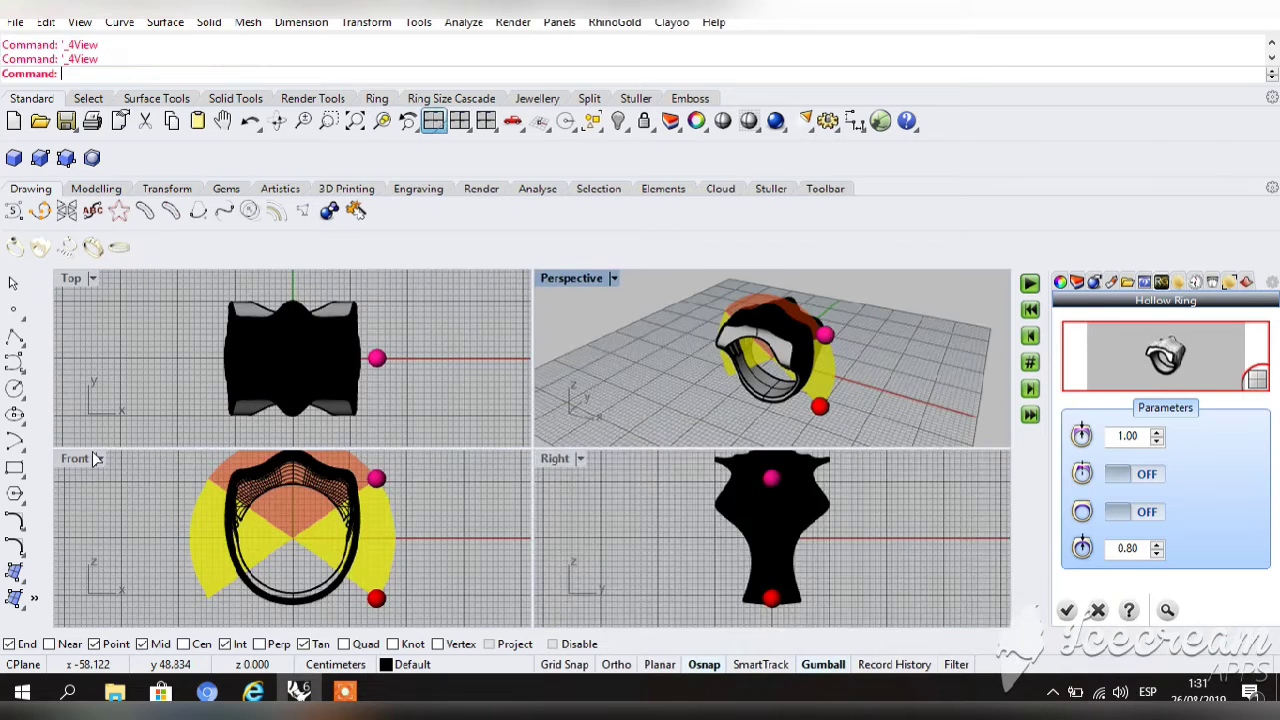
{"action": "double_click", "coordinate": [91, 457]}
{"action": "left_click_drag", "start_coordinate": [703, 325], "coordinate": [719, 508]}
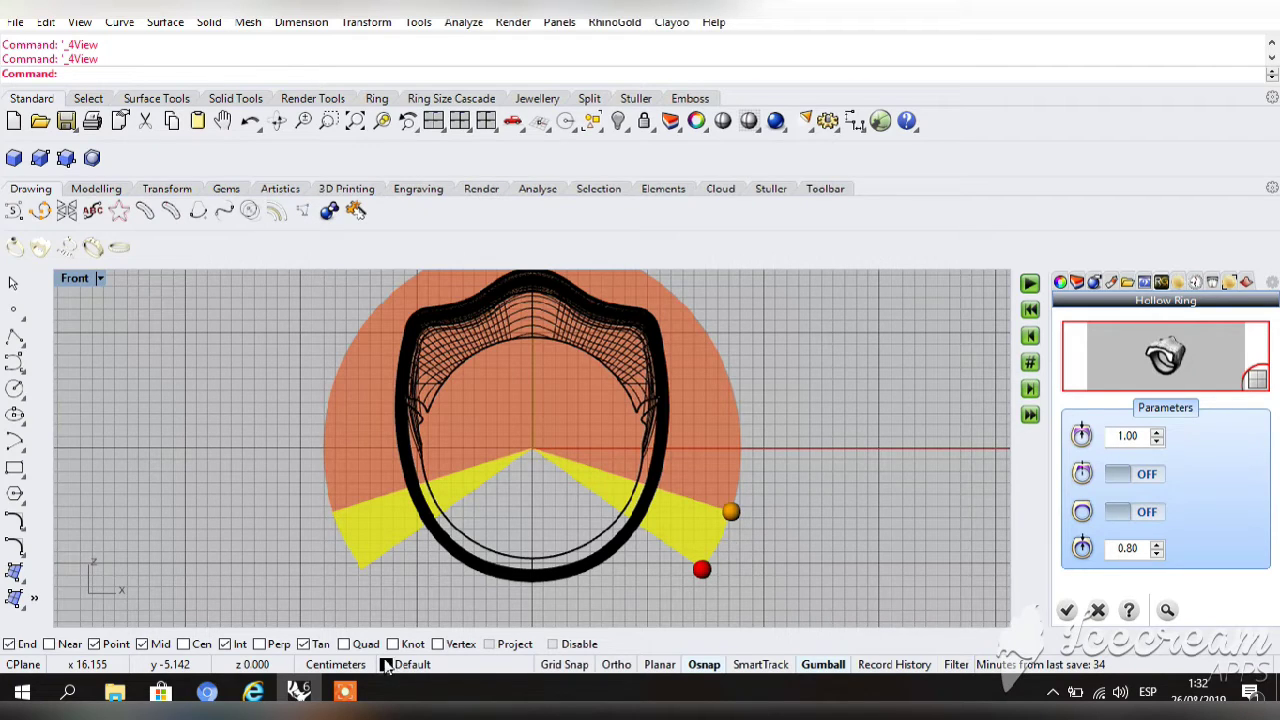
{"action": "left_click", "coordinate": [346, 691]}
{"action": "left_click", "coordinate": [680, 652]}
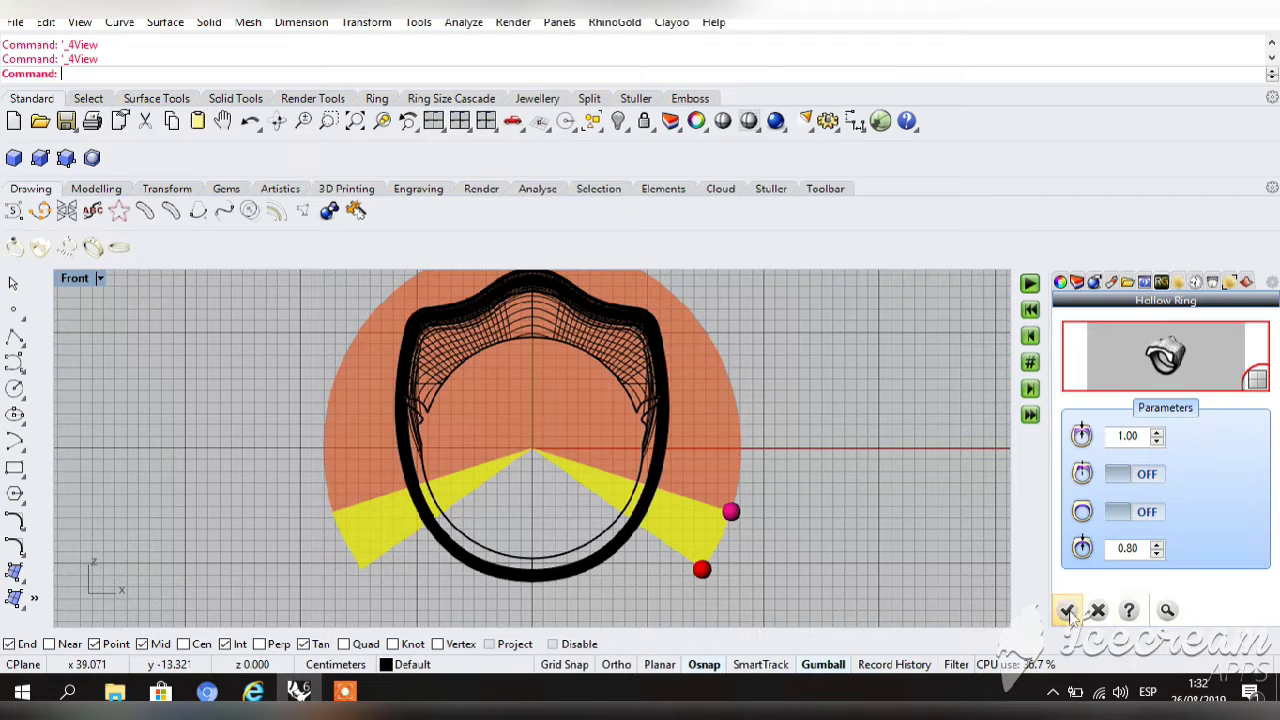
{"action": "left_click", "coordinate": [1066, 609]}
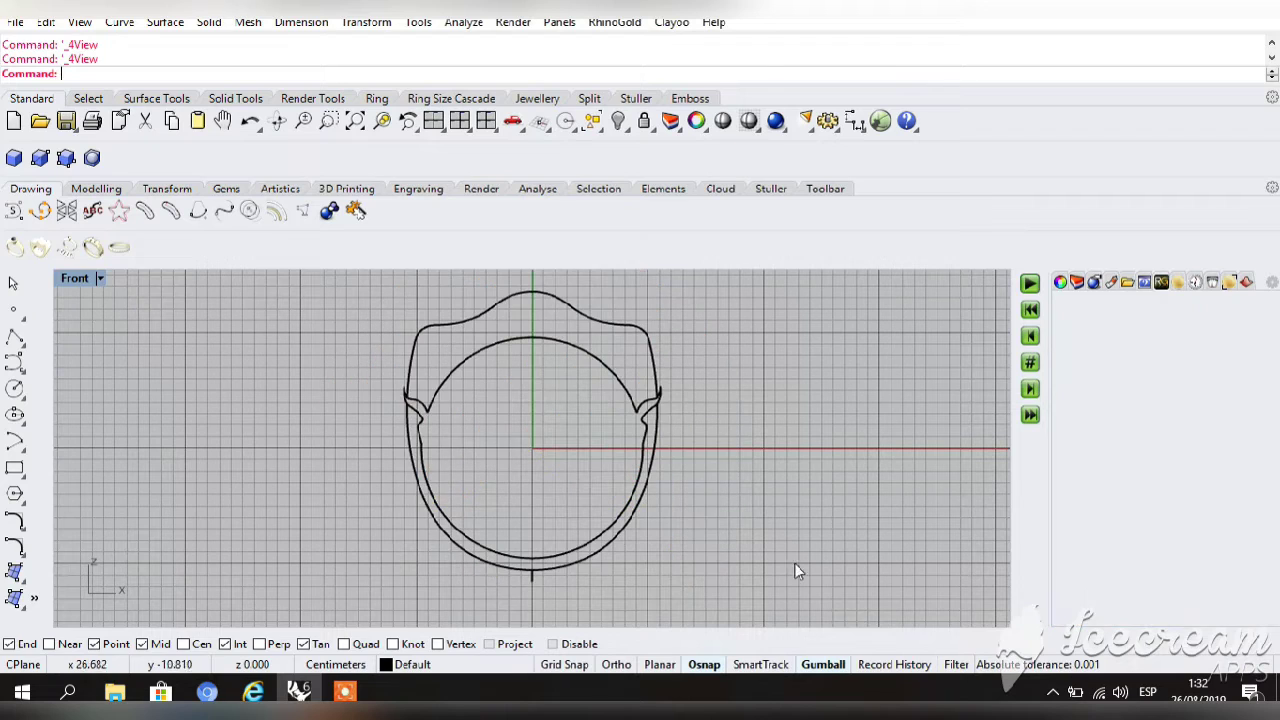
Examine the hollowed ring's interior and exterior from several angles in the perspective view.
{"action": "left_click", "coordinate": [433, 120]}
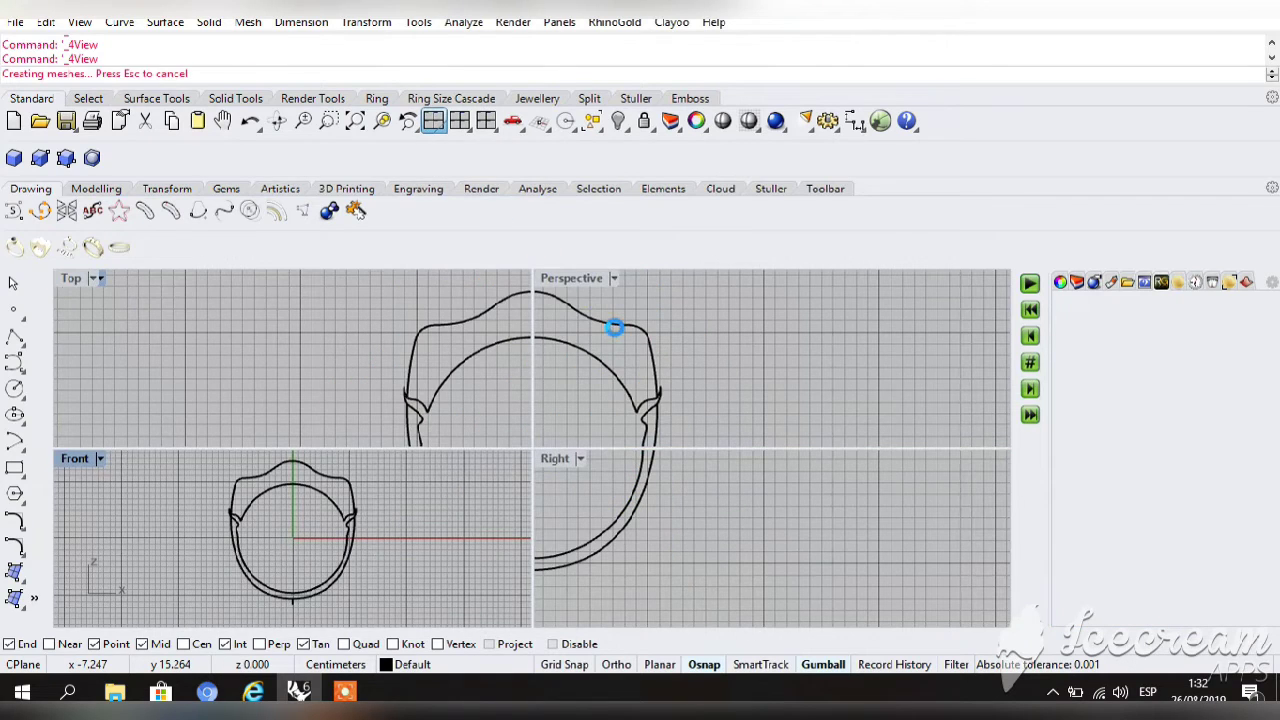
{"action": "double_click", "coordinate": [556, 277]}
{"action": "scroll", "coordinate": [556, 280], "scroll_direction": "up", "scroll_amount": 3}
{"action": "left_click", "coordinate": [277, 120]}
{"action": "mouse_move", "coordinate": [255, 450]}
{"action": "left_mouse_down"}
{"action": "mouse_move", "coordinate": [252, 358]}
{"action": "mouse_move", "coordinate": [501, 338]}
{"action": "left_mouse_up"}
{"action": "left_click", "coordinate": [277, 120]}
{"action": "left_click_drag", "start_coordinate": [250, 340], "coordinate": [480, 430]}
{"action": "left_click", "coordinate": [433, 120]}
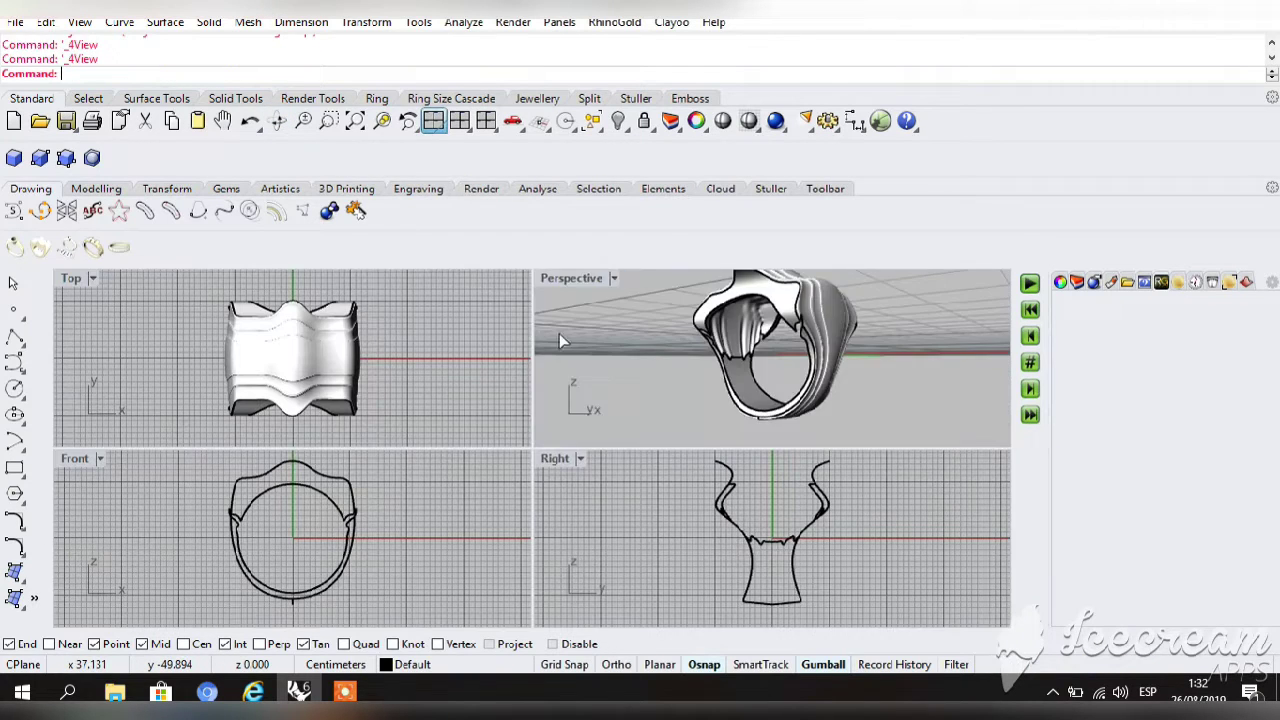
{"action": "left_click", "coordinate": [433, 120]}
Create UV curves from the ring's wavy outer surface.
{"action": "left_click", "coordinate": [119, 22]}
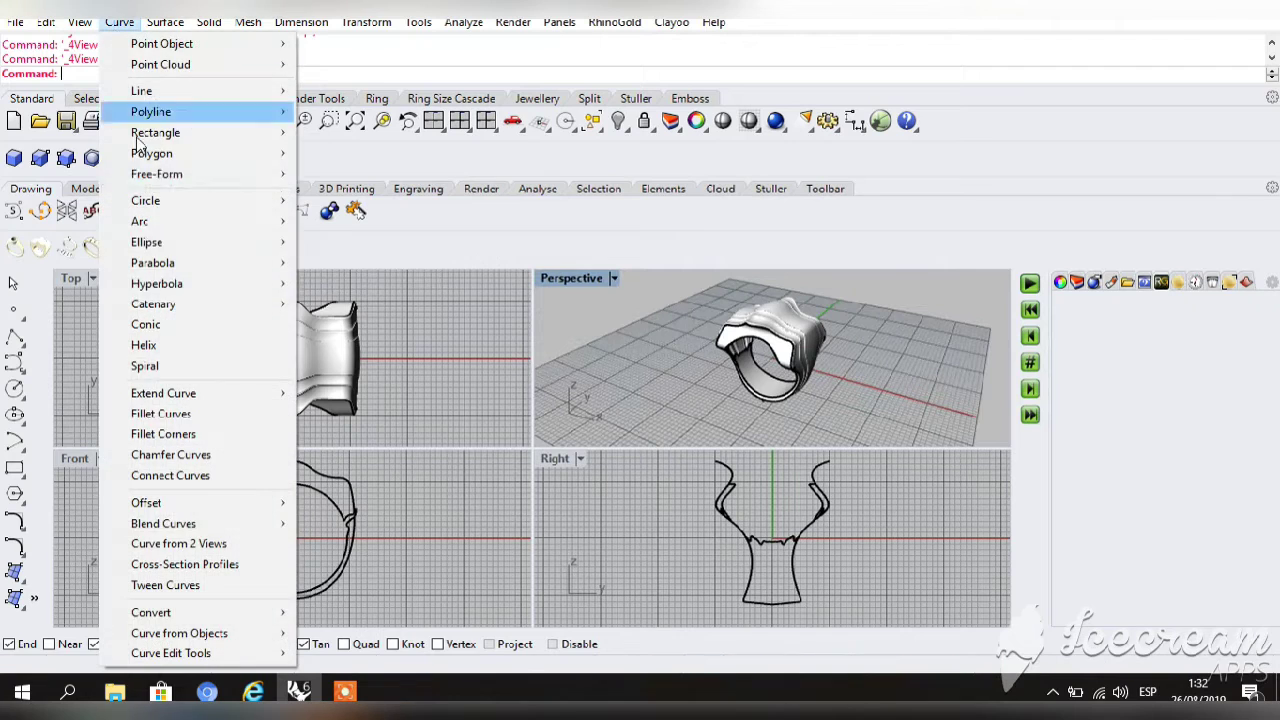
{"action": "mouse_move", "coordinate": [186, 631]}
{"action": "left_click", "coordinate": [350, 610]}
{"action": "double_click", "coordinate": [577, 282]}
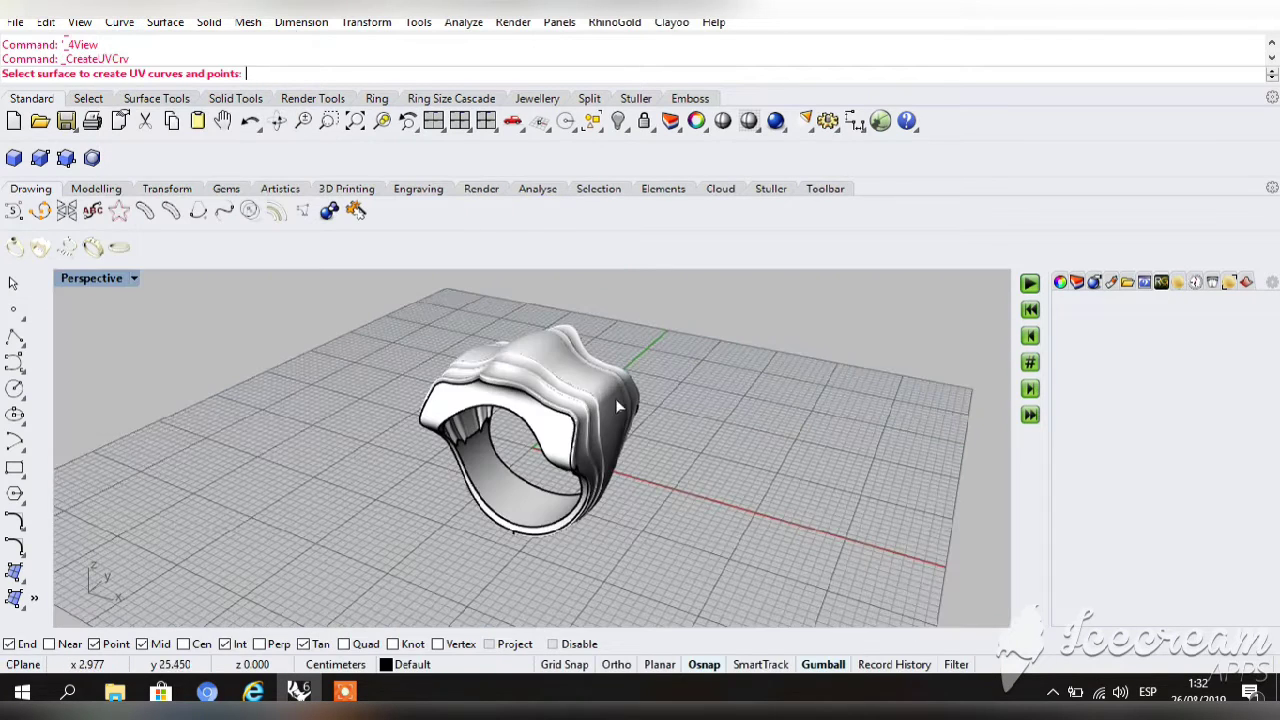
{"action": "left_click", "coordinate": [615, 398]}
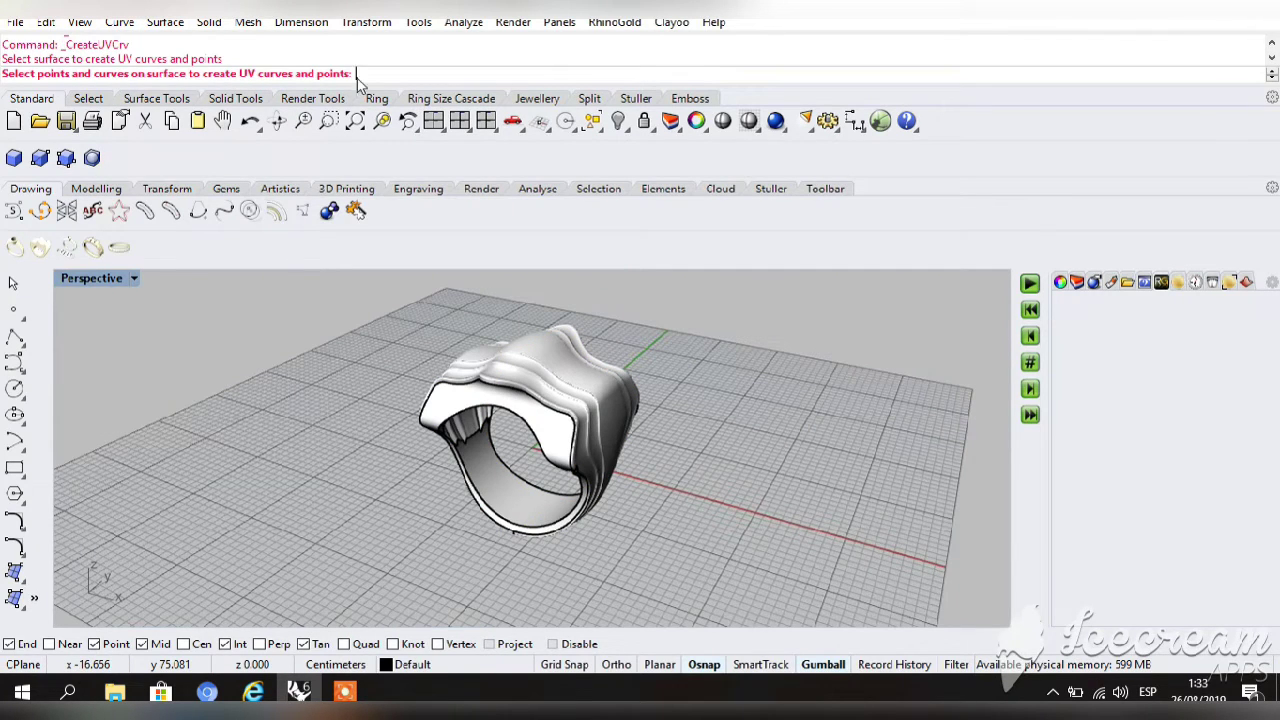
{"action": "right_click", "coordinate": [772, 440]}
Hide the ring and bring the embossed scroll mesh back into view.
{"action": "left_click", "coordinate": [551, 364]}
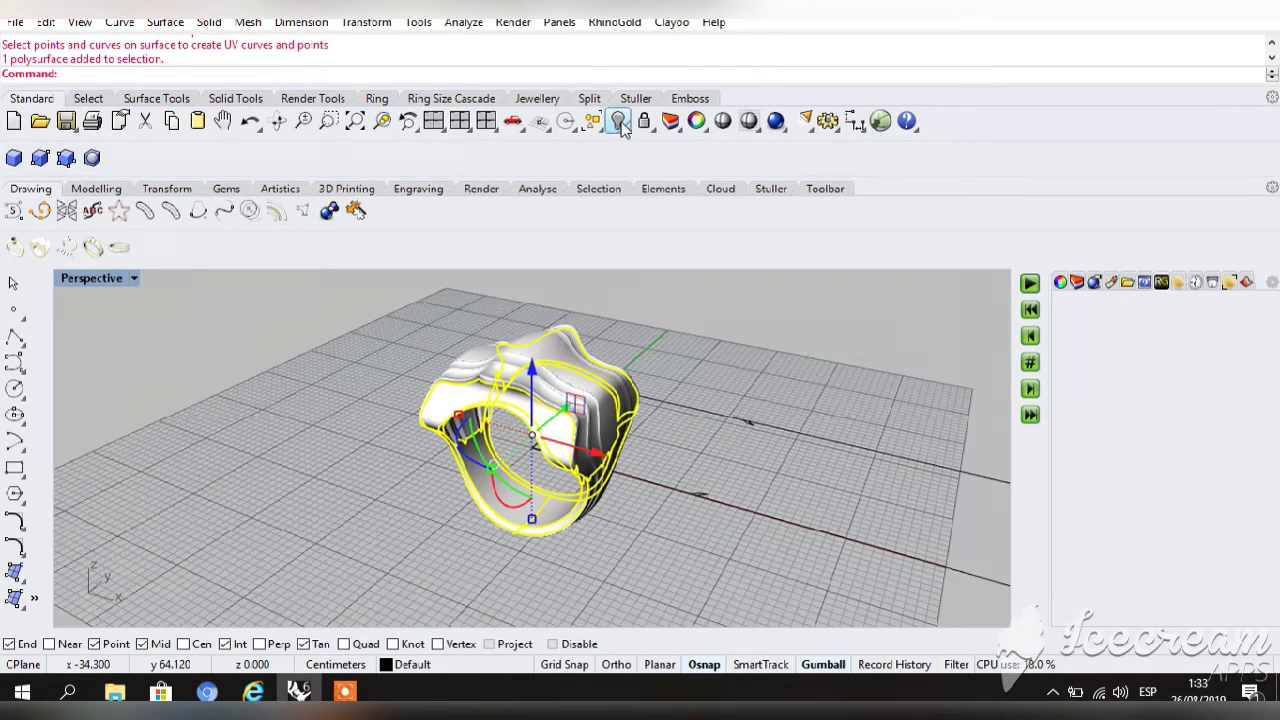
{"action": "left_click", "coordinate": [618, 121]}
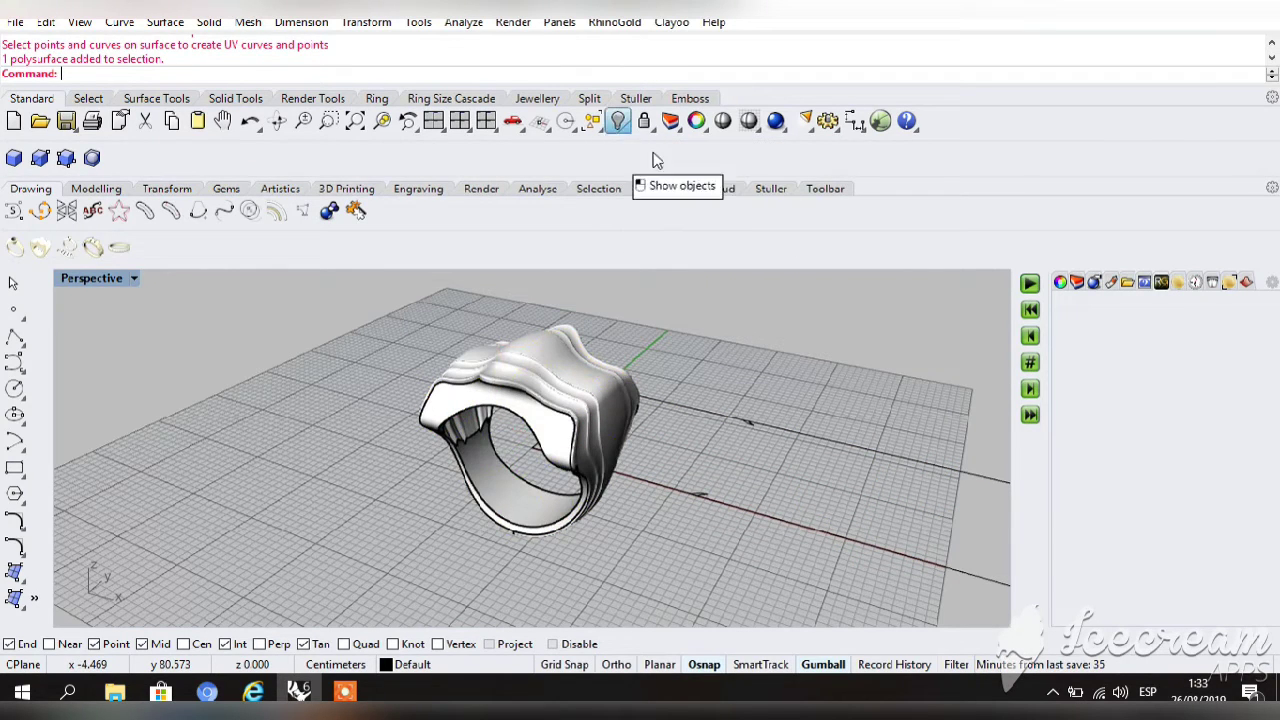
{"action": "right_click", "coordinate": [618, 121]}
{"action": "left_click", "coordinate": [618, 121]}
{"action": "left_click", "coordinate": [433, 121]}
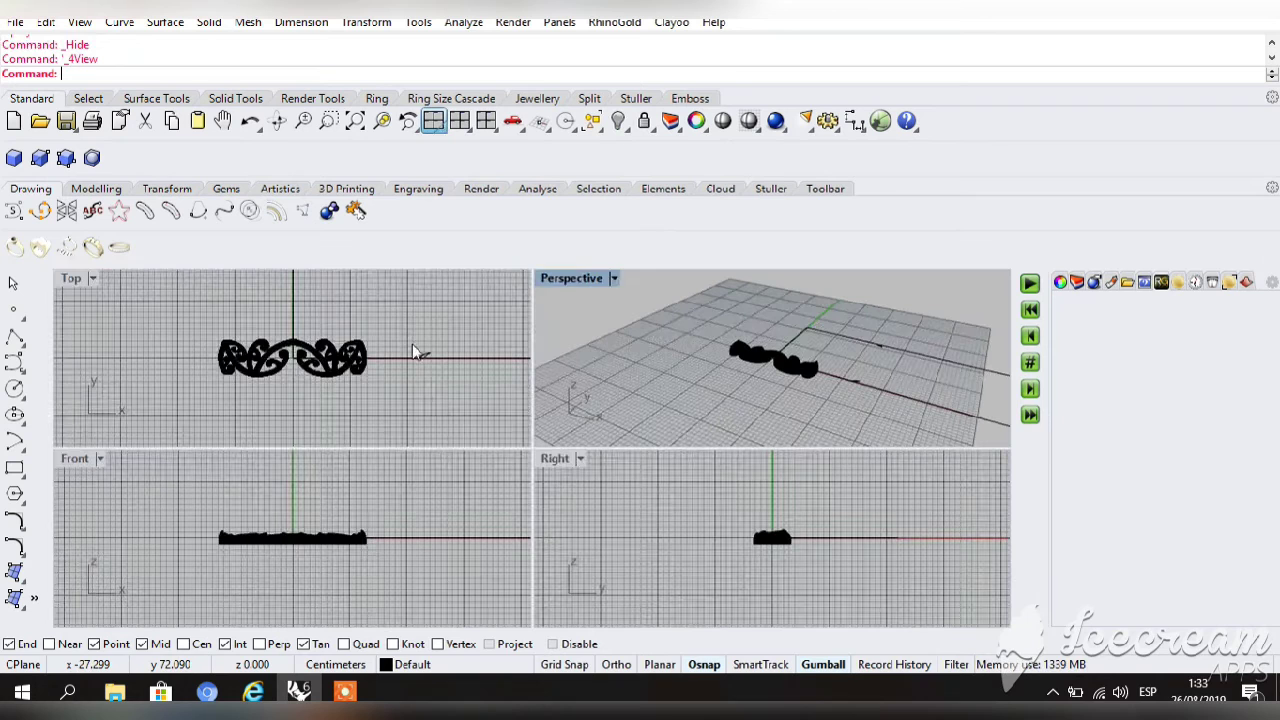
Move the UV curves in the top view so their rectangle is centred on the origin around the scroll ornament.
{"action": "scroll", "coordinate": [429, 392], "scroll_direction": "up", "scroll_amount": 2}
{"action": "double_click", "coordinate": [82, 285]}
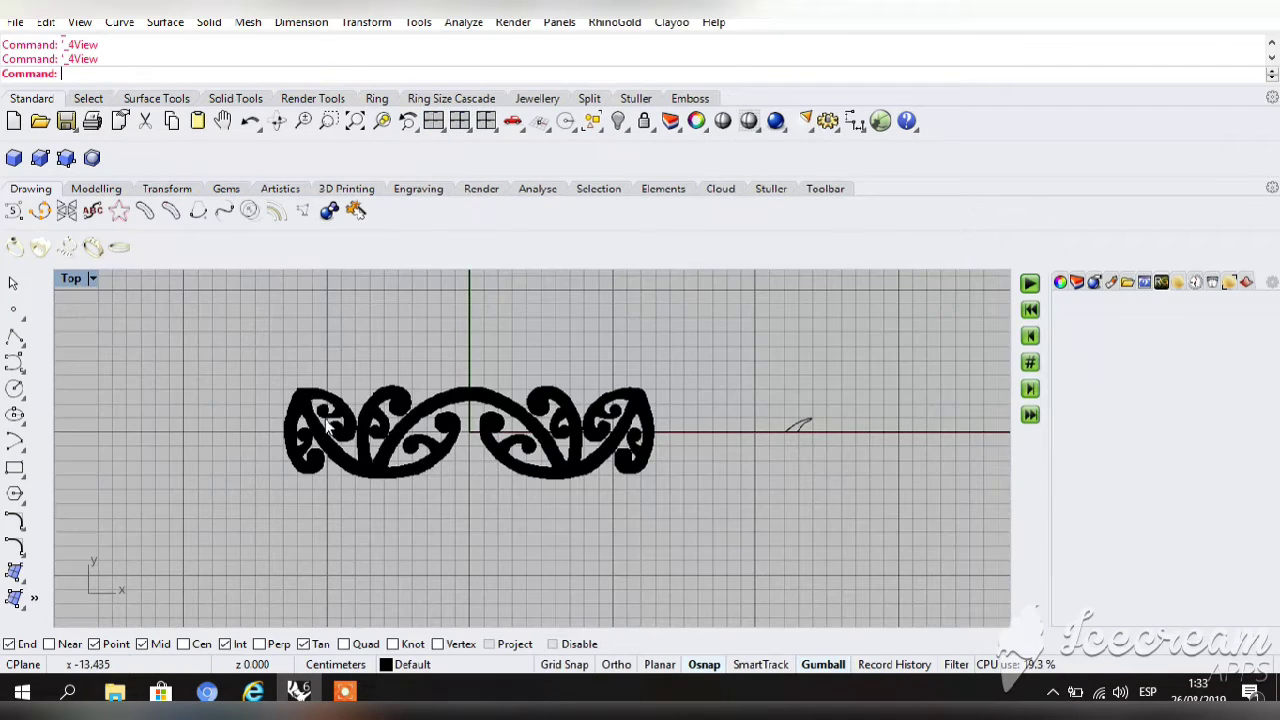
{"action": "scroll", "coordinate": [327, 331], "scroll_direction": "down", "scroll_amount": 8}
{"action": "left_click", "coordinate": [223, 121]}
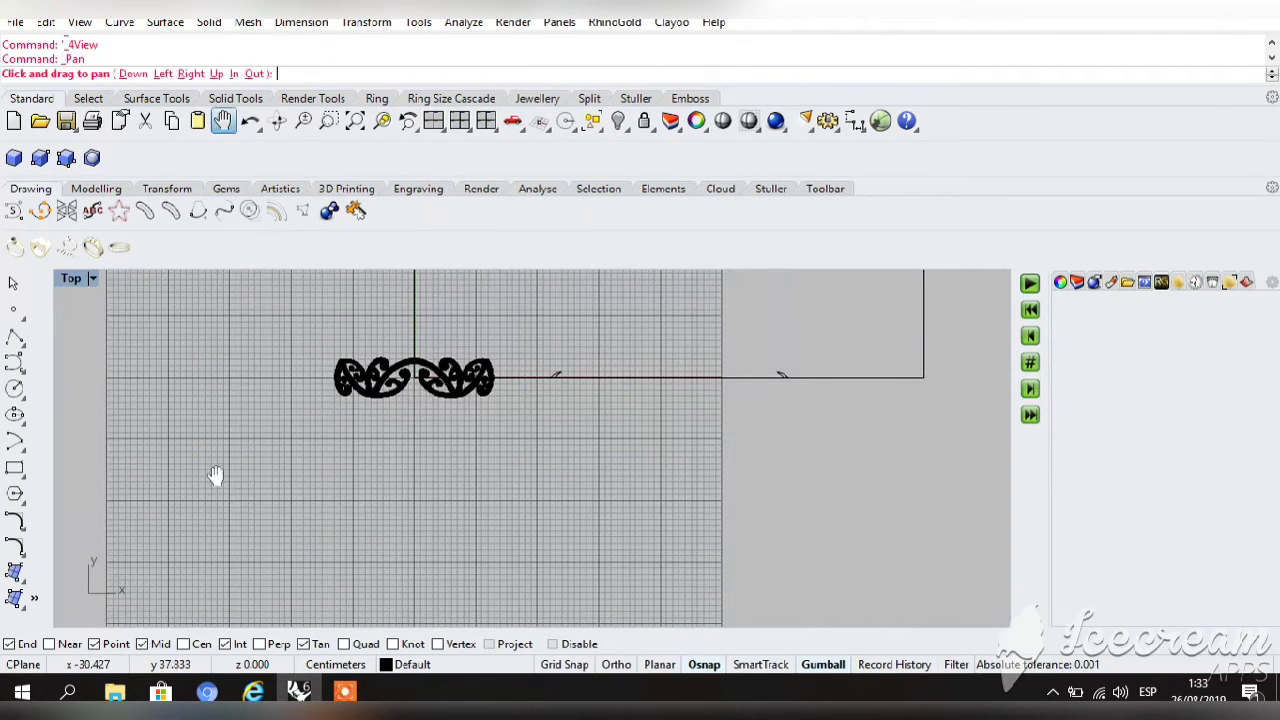
{"action": "left_click_drag", "start_coordinate": [217, 477], "coordinate": [218, 561]}
{"action": "left_click_drag", "start_coordinate": [813, 291], "coordinate": [686, 514]}
{"action": "left_click_drag", "start_coordinate": [718, 349], "coordinate": [456, 412]}
{"action": "left_click", "coordinate": [564, 350]}
{"action": "scroll", "coordinate": [467, 459], "scroll_direction": "up", "scroll_amount": 2}
{"action": "left_click", "coordinate": [491, 380]}
{"action": "left_click", "coordinate": [488, 398]}
{"action": "left_click", "coordinate": [483, 337]}
Move the scroll mesh slightly in the front view so its base lies closer to the construction plane.
{"action": "left_click", "coordinate": [433, 120]}
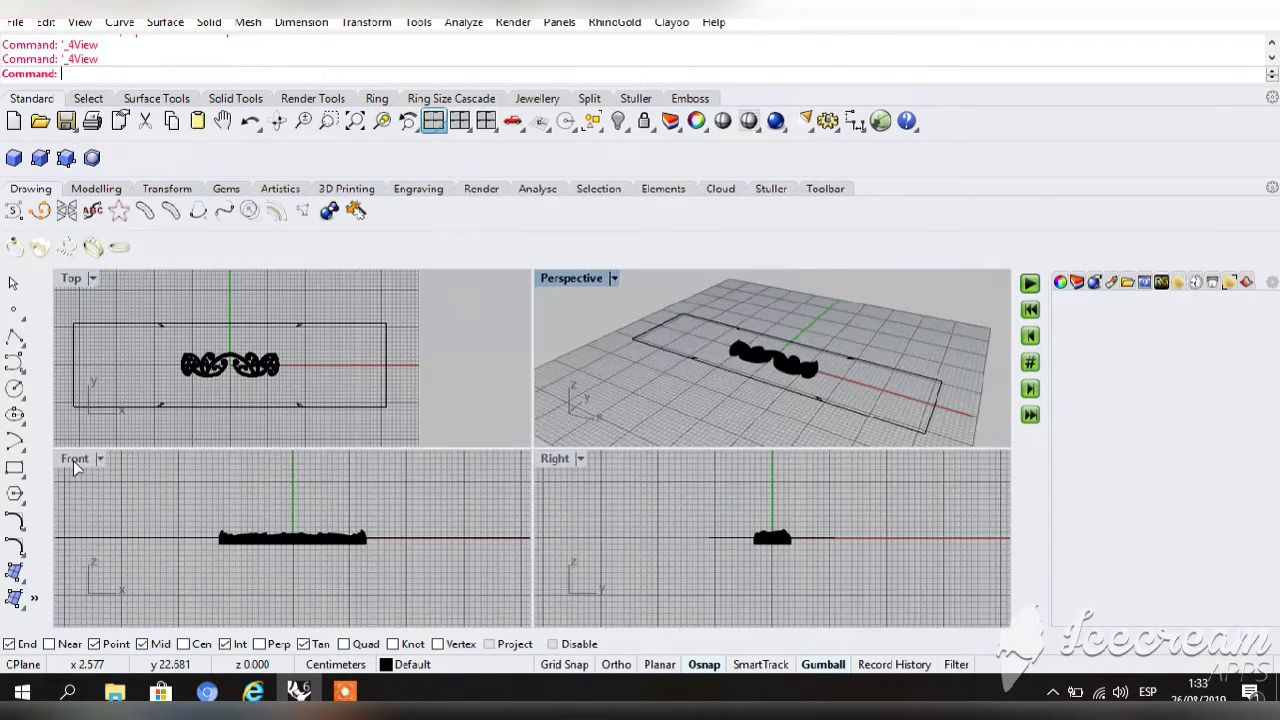
{"action": "double_click", "coordinate": [74, 460]}
{"action": "left_click", "coordinate": [564, 463]}
{"action": "left_click_drag", "start_coordinate": [584, 389], "coordinate": [585, 399]}
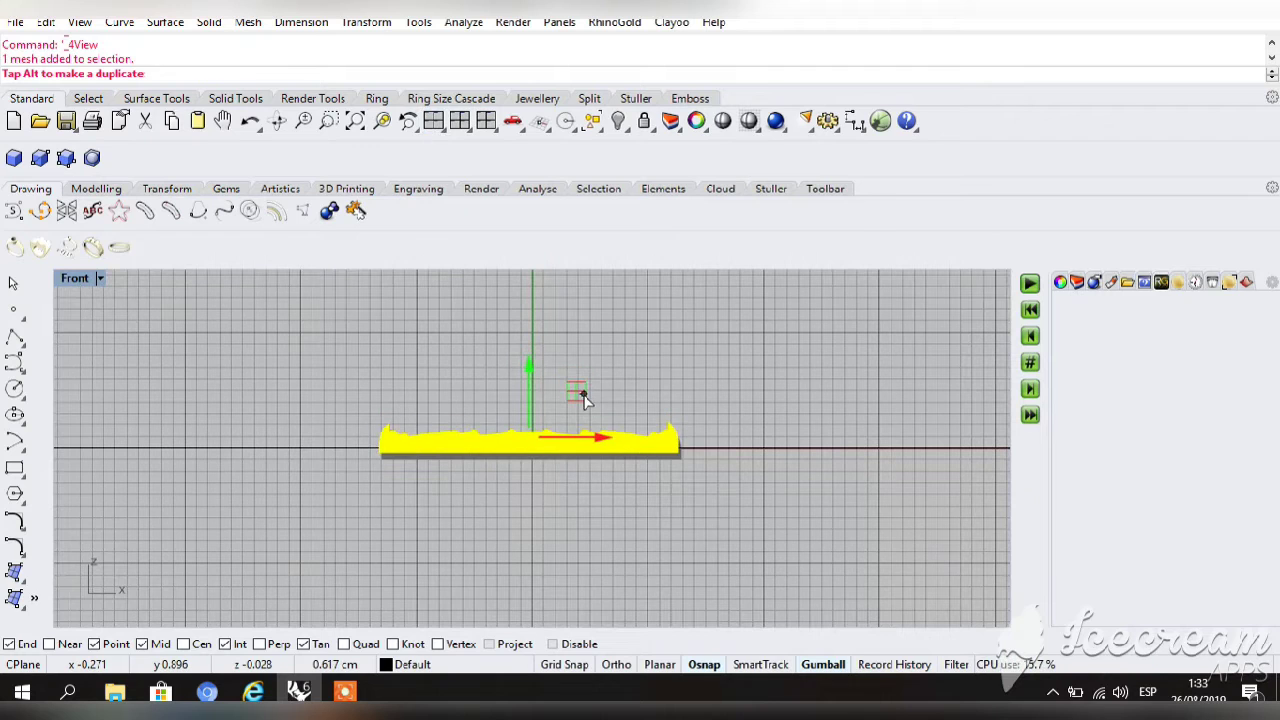
{"action": "left_click", "coordinate": [636, 354]}
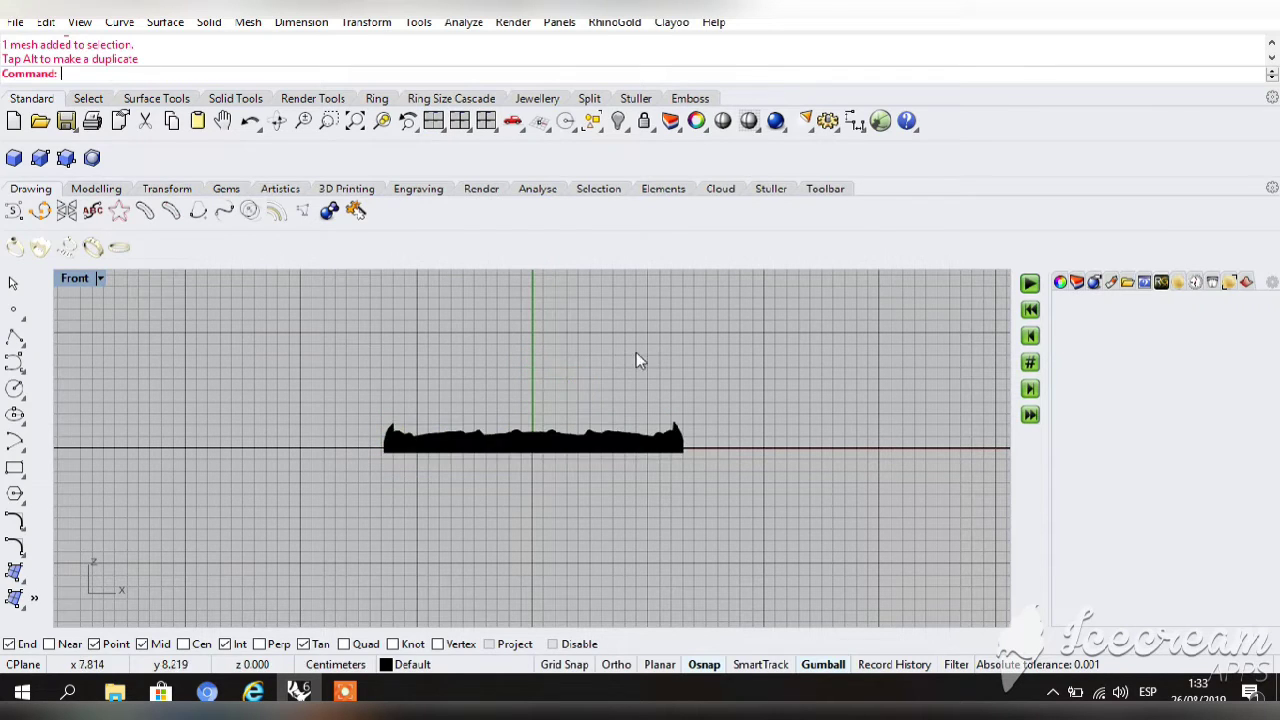
Draw a horizontal line in the top view between the midpoints of the UV rectangle's two short sides.
{"action": "double_click", "coordinate": [431, 124]}
{"action": "double_click", "coordinate": [73, 281]}
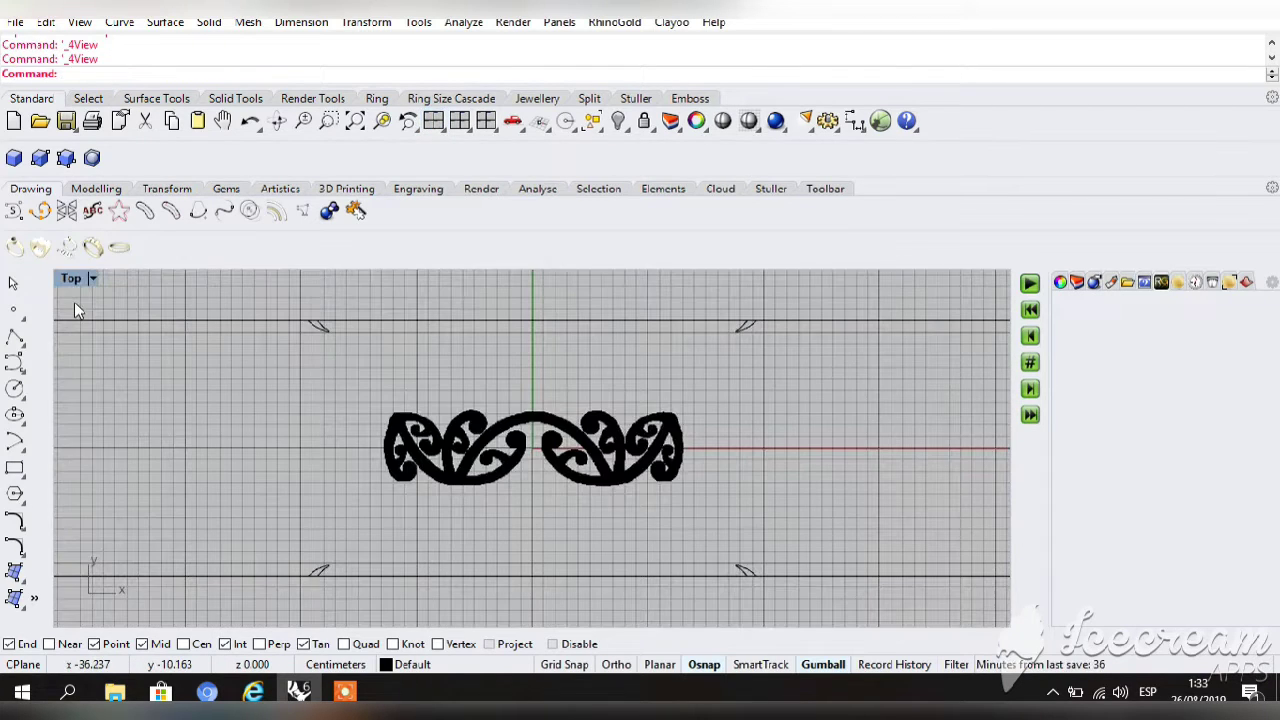
{"action": "left_click", "coordinate": [26, 350]}
{"action": "left_click", "coordinate": [40, 345]}
{"action": "scroll", "coordinate": [263, 460], "scroll_direction": "down", "scroll_amount": 3}
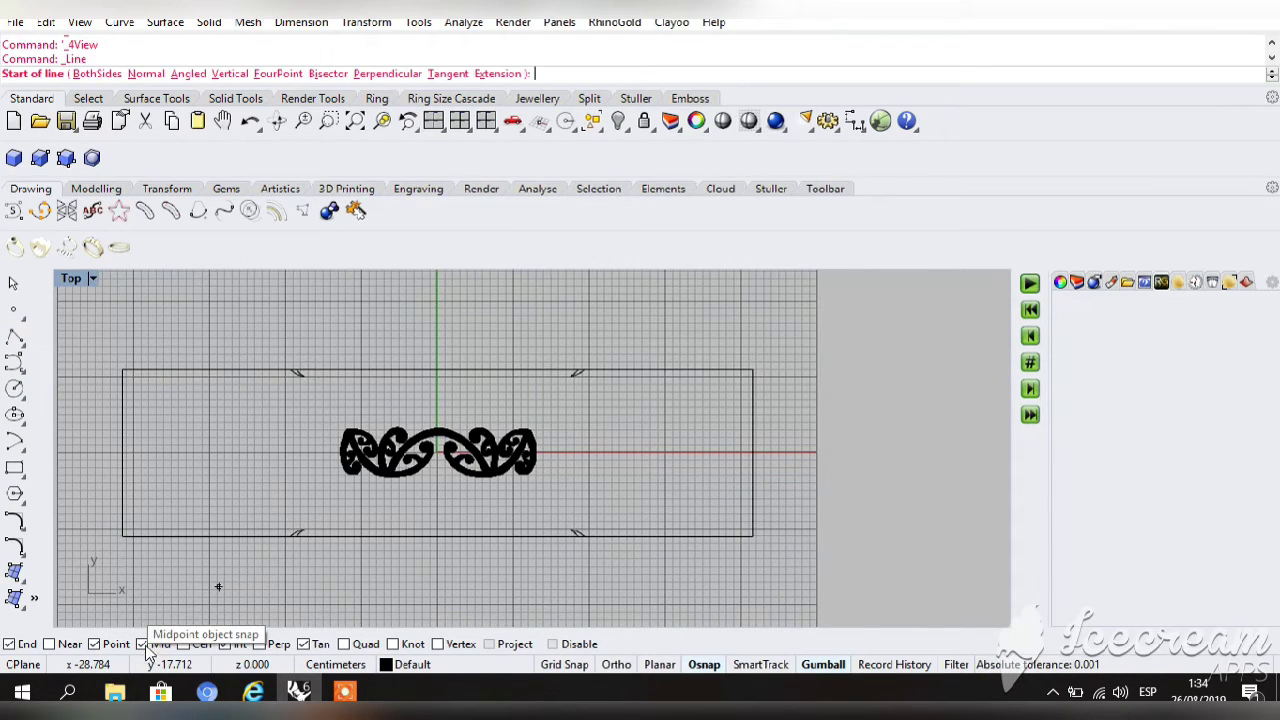
{"action": "left_click", "coordinate": [123, 452]}
{"action": "left_click", "coordinate": [758, 452]}
Assign the horizontal centre line to Layer 03.
{"action": "left_click", "coordinate": [614, 455]}
{"action": "left_click", "coordinate": [1168, 402]}
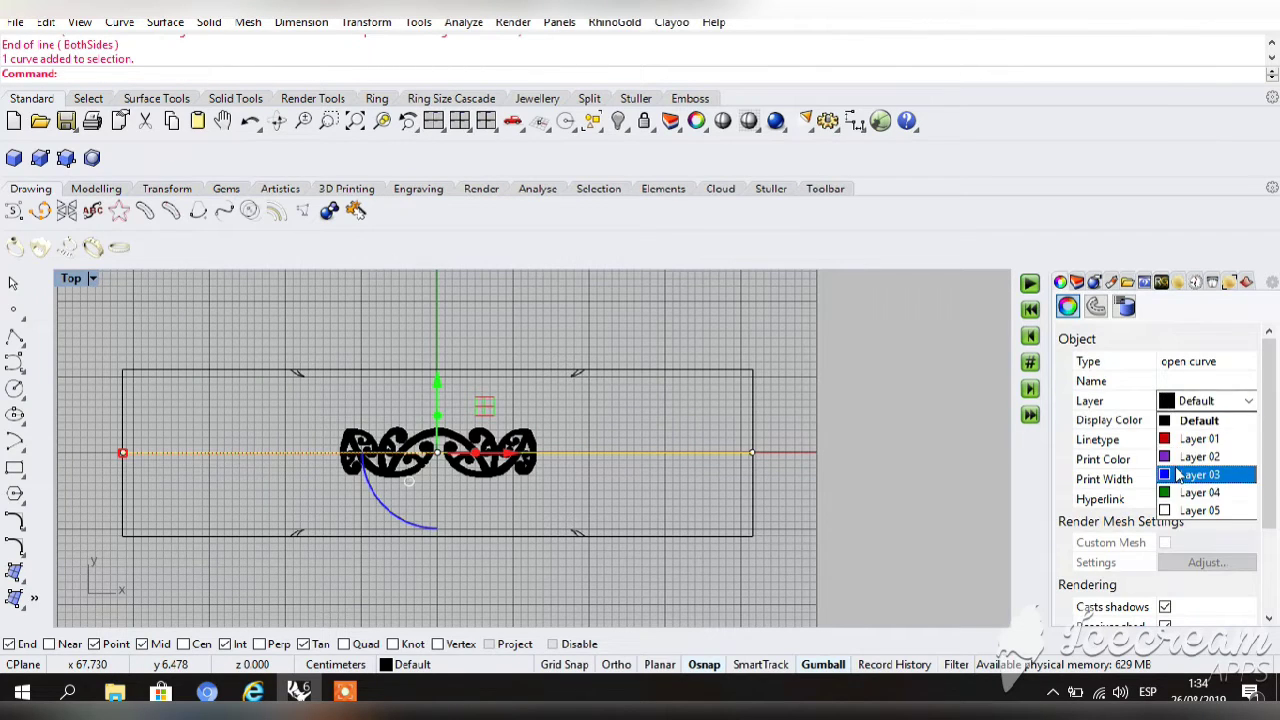
{"action": "left_click", "coordinate": [1178, 475]}
{"action": "left_click", "coordinate": [795, 535]}
{"action": "left_click", "coordinate": [660, 453]}
{"action": "left_click", "coordinate": [655, 500]}
Move the scroll ornament along the centre line in the top view until its left end meets the UV rectangle's left short side.
{"action": "left_click", "coordinate": [483, 473]}
{"action": "left_click", "coordinate": [426, 125]}
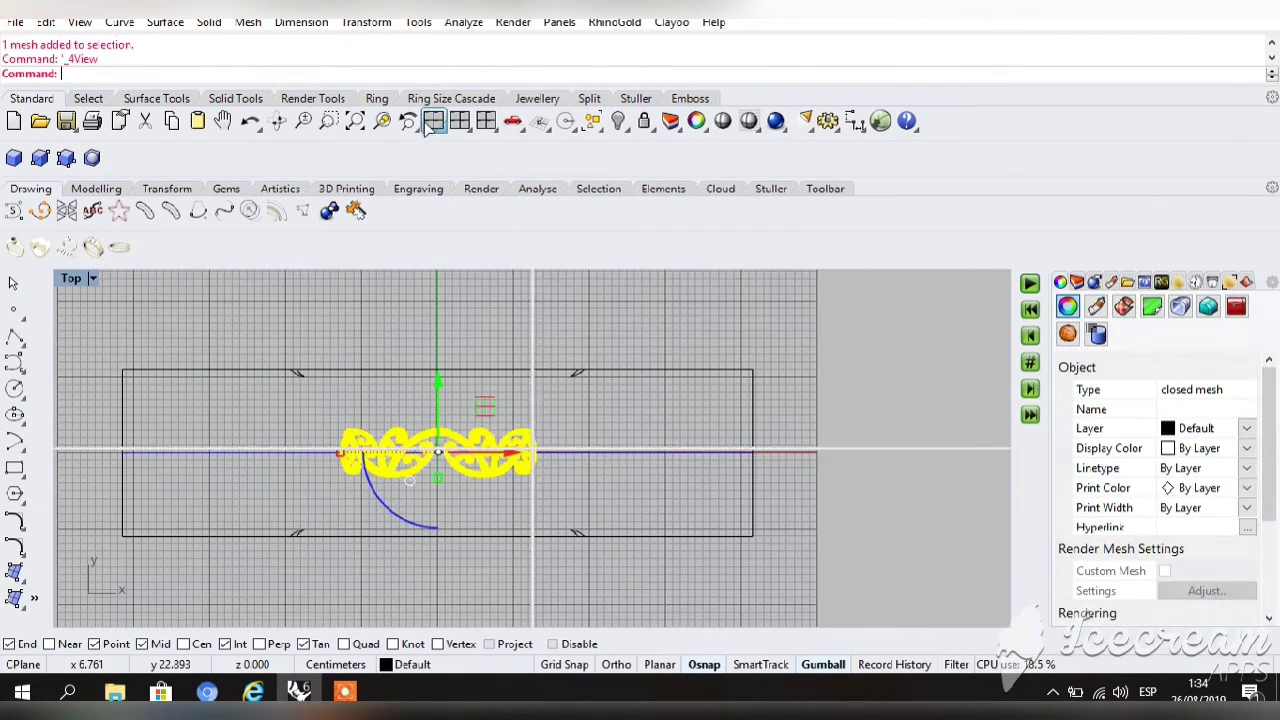
{"action": "left_click", "coordinate": [426, 125]}
{"action": "double_click", "coordinate": [72, 279]}
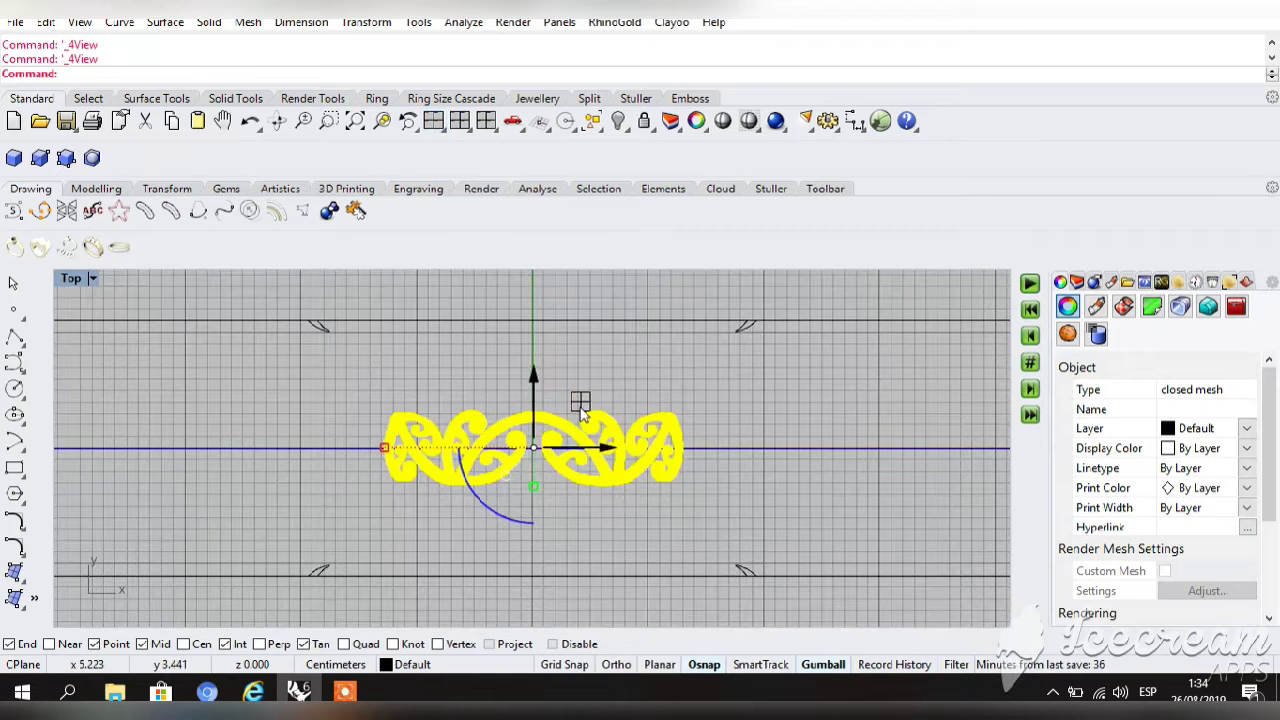
{"action": "left_click", "coordinate": [222, 121]}
{"action": "left_click_drag", "start_coordinate": [344, 407], "coordinate": [378, 406]}
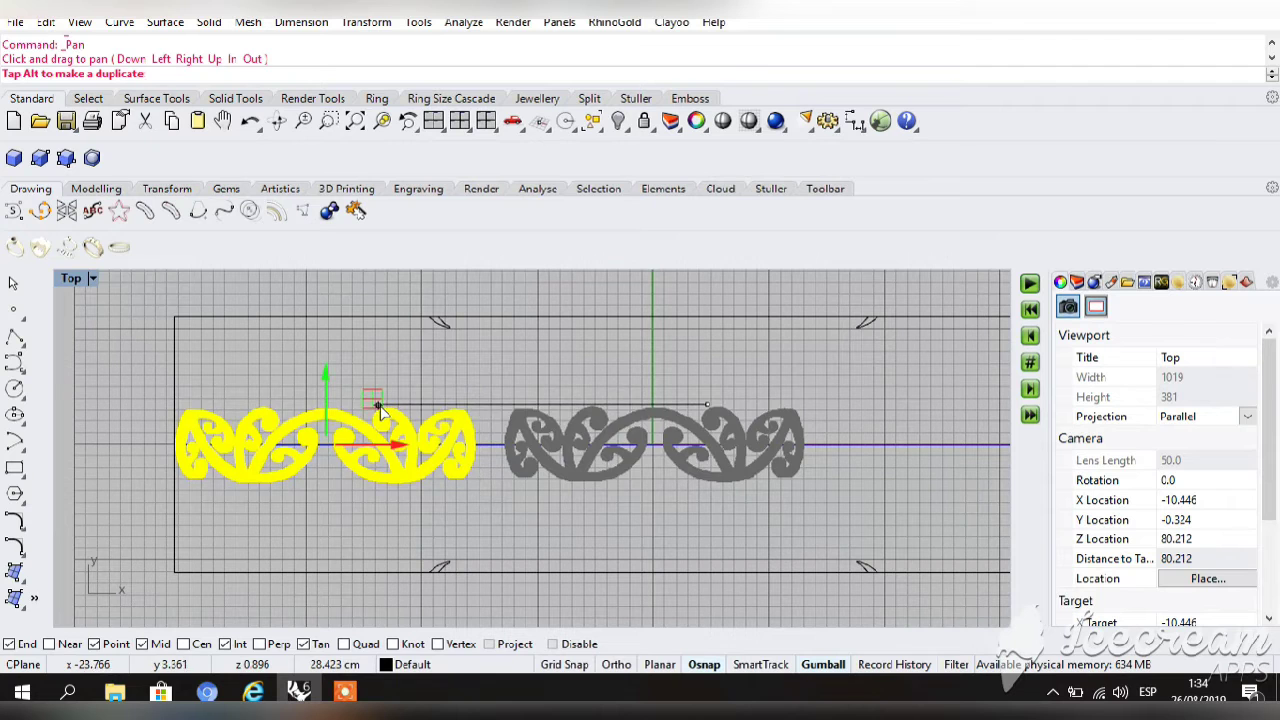
{"action": "left_click", "coordinate": [453, 370]}
Try to copy the scroll ornament along the centre line in the top view, starting from its right end, and undo it.
{"action": "left_click", "coordinate": [433, 121]}
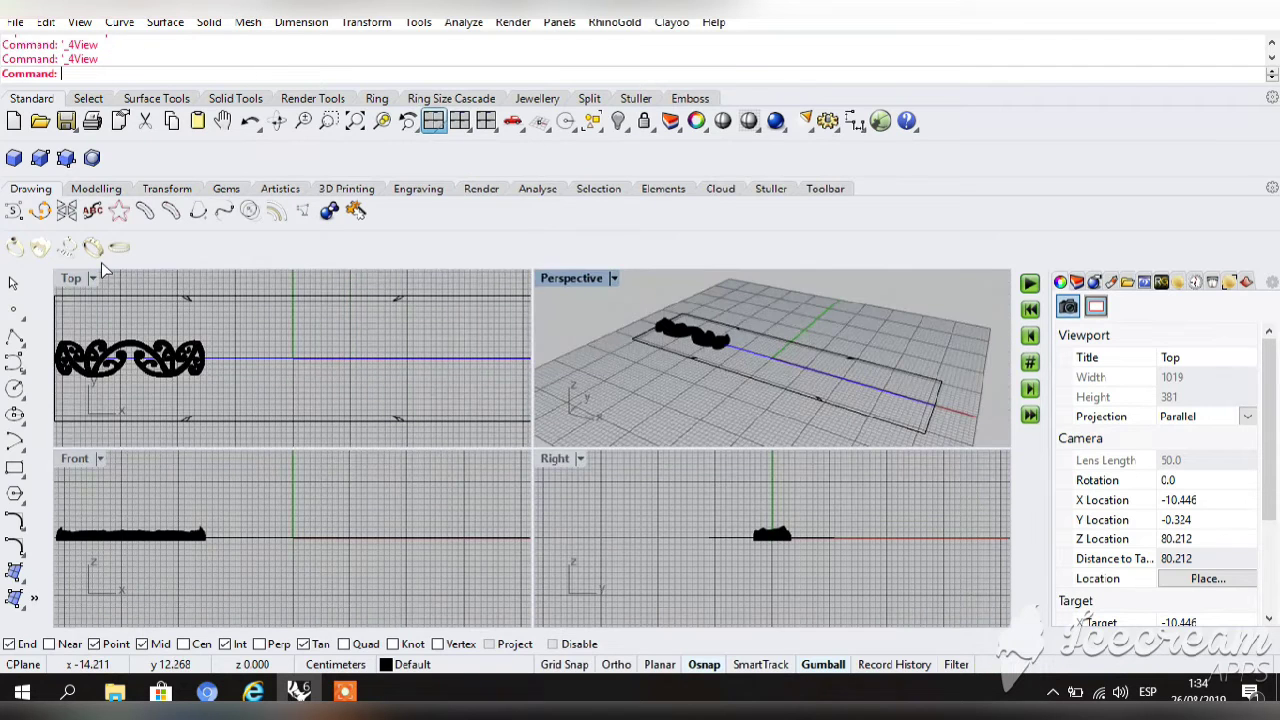
{"action": "double_click", "coordinate": [66, 281]}
{"action": "left_click", "coordinate": [283, 471]}
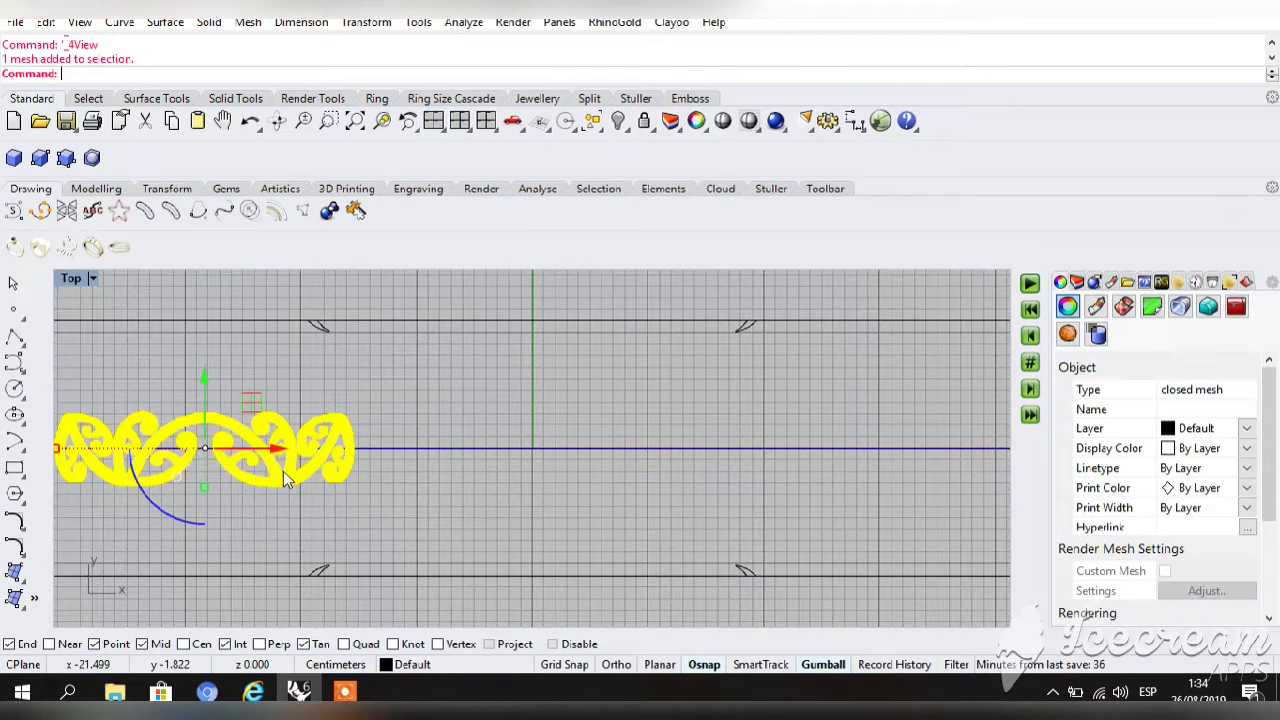
{"action": "left_click", "coordinate": [418, 22]}
{"action": "mouse_move", "coordinate": [366, 22]}
{"action": "left_click", "coordinate": [400, 64]}
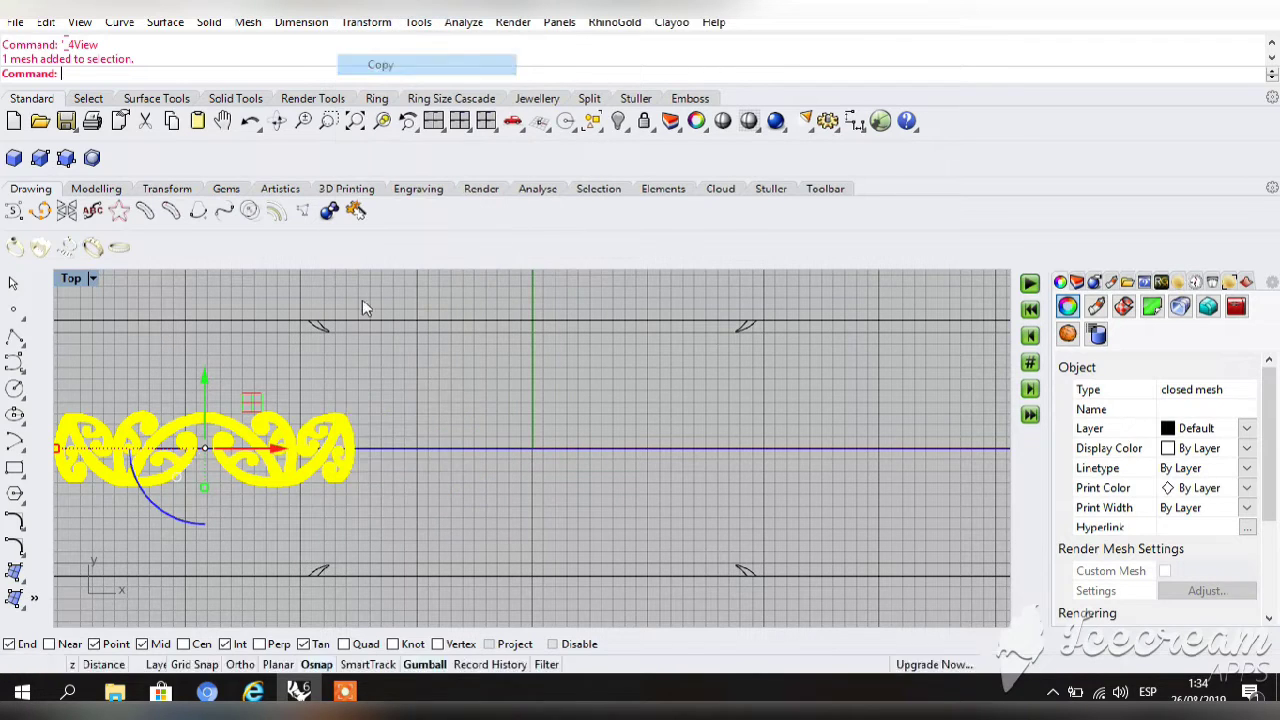
{"action": "left_click", "coordinate": [352, 450]}
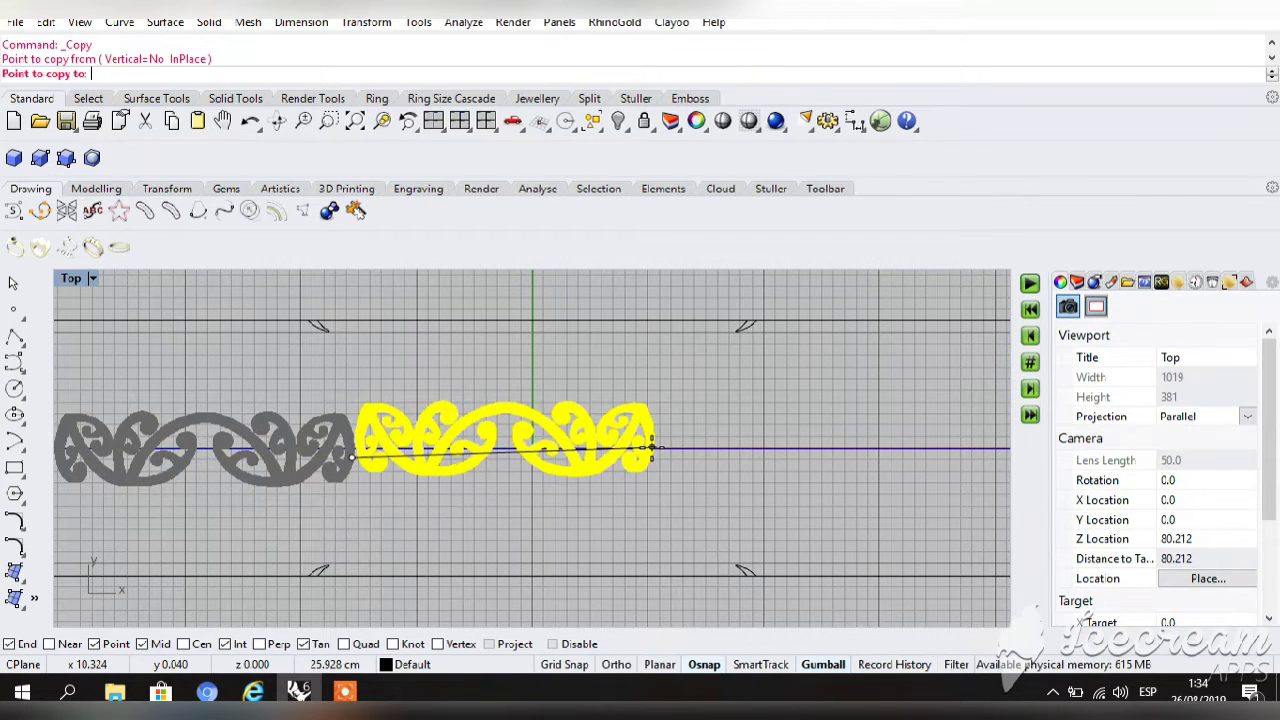
{"action": "left_click", "coordinate": [650, 450]}
{"action": "key", "text": "Return"}
{"action": "key", "text": "ctrl+z"}
Copy the scroll ornament twice along the centre line so three scrolls sit end to end in a row.
{"action": "key", "text": "Return"}
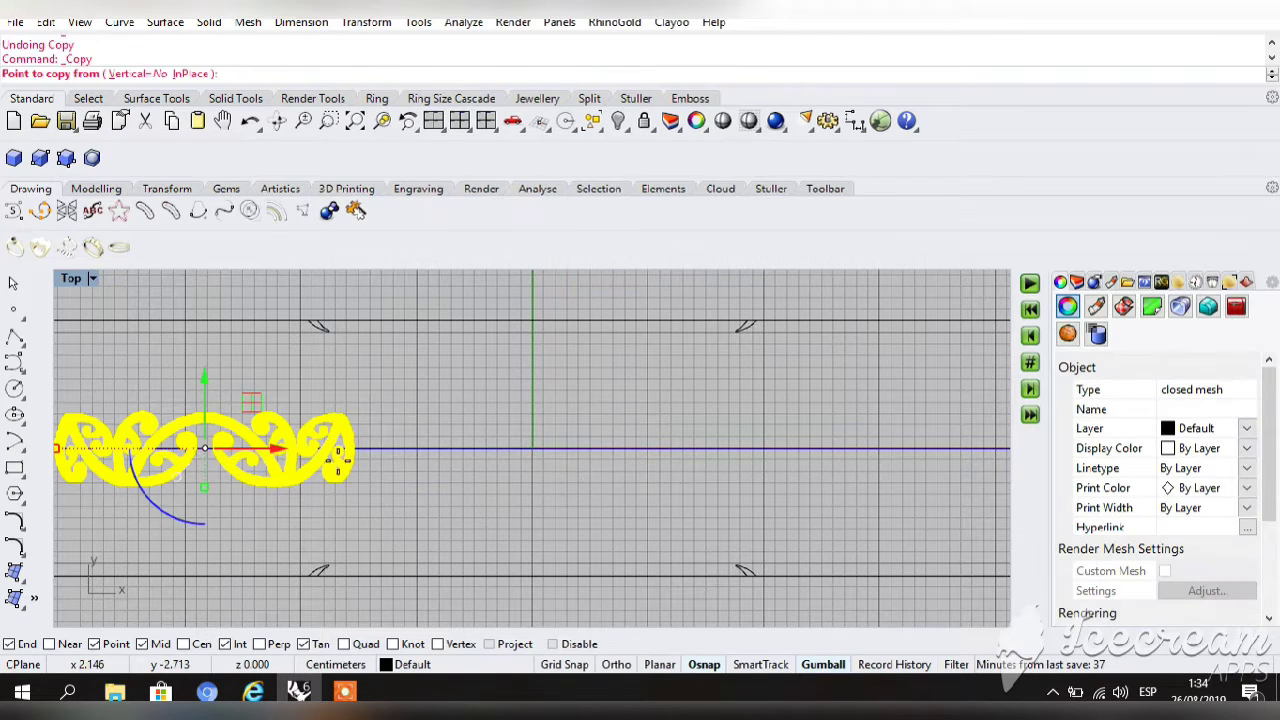
{"action": "left_click", "coordinate": [294, 445]}
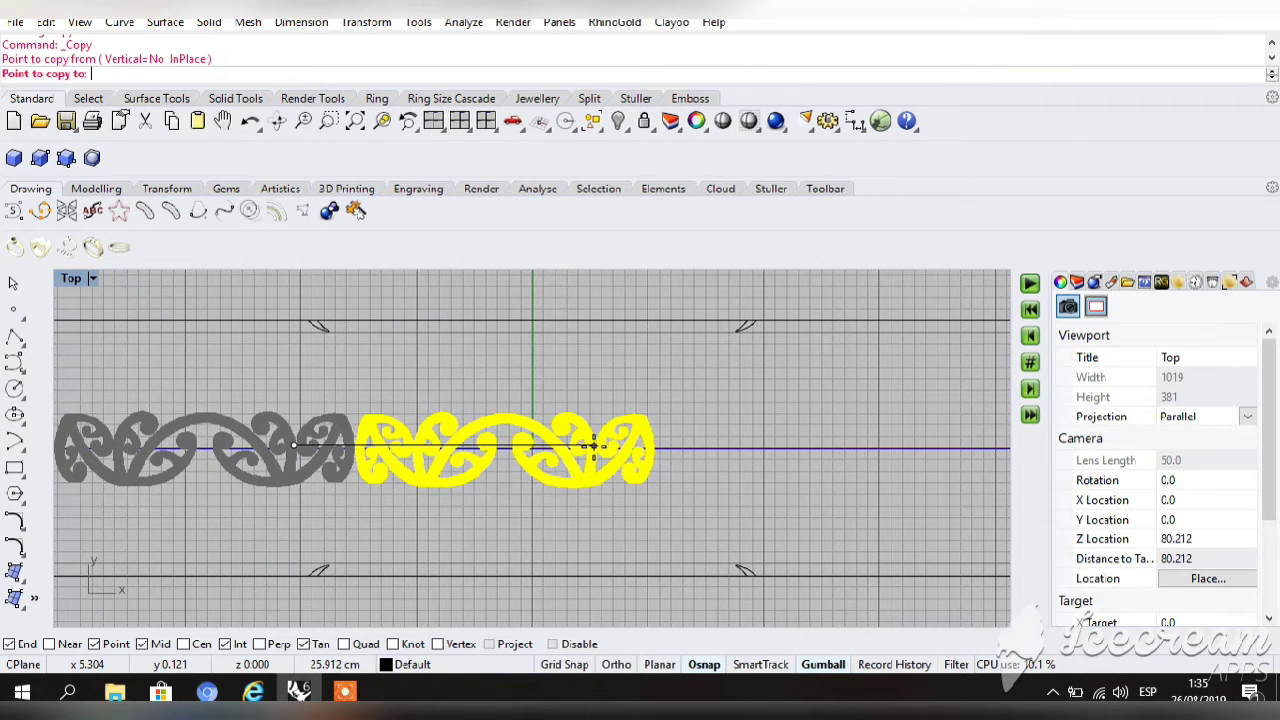
{"action": "left_click", "coordinate": [588, 445]}
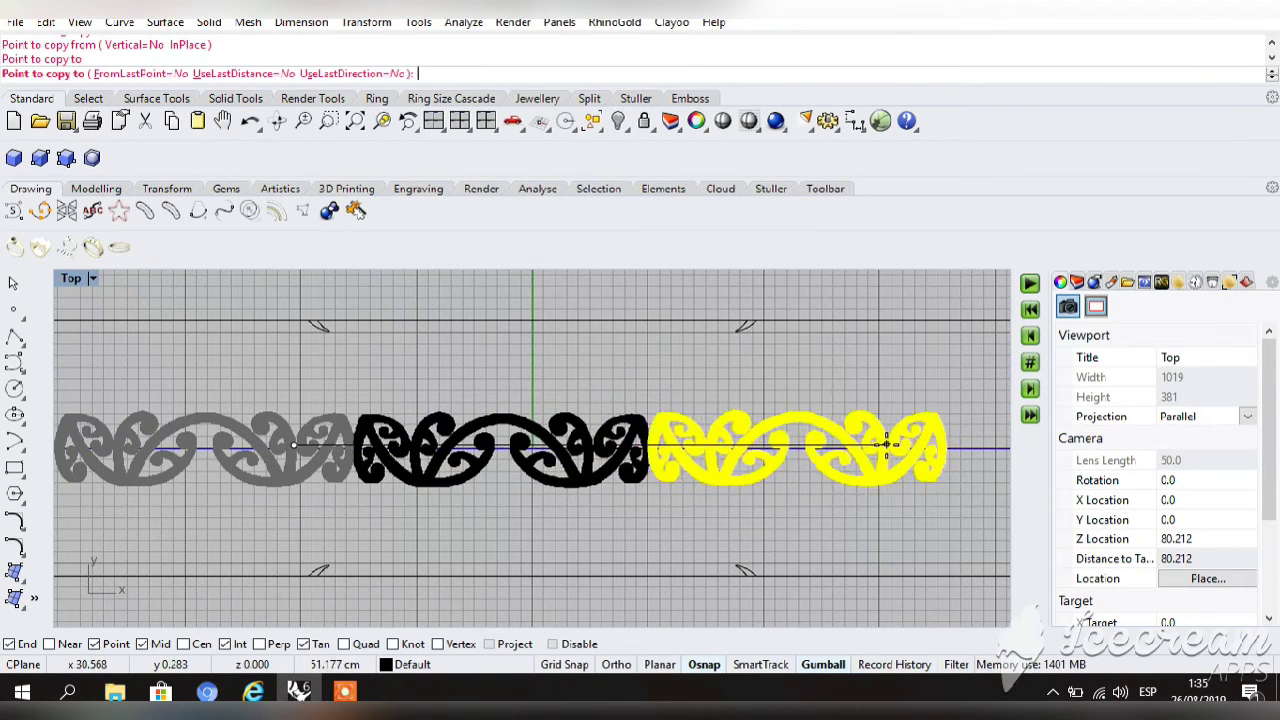
{"action": "left_click", "coordinate": [886, 447]}
{"action": "key", "text": "Return"}
{"action": "key", "text": "Escape"}
Examine the three scroll meshes one by one in the front view to compare their height relative to the construction plane.
{"action": "left_click", "coordinate": [433, 121]}
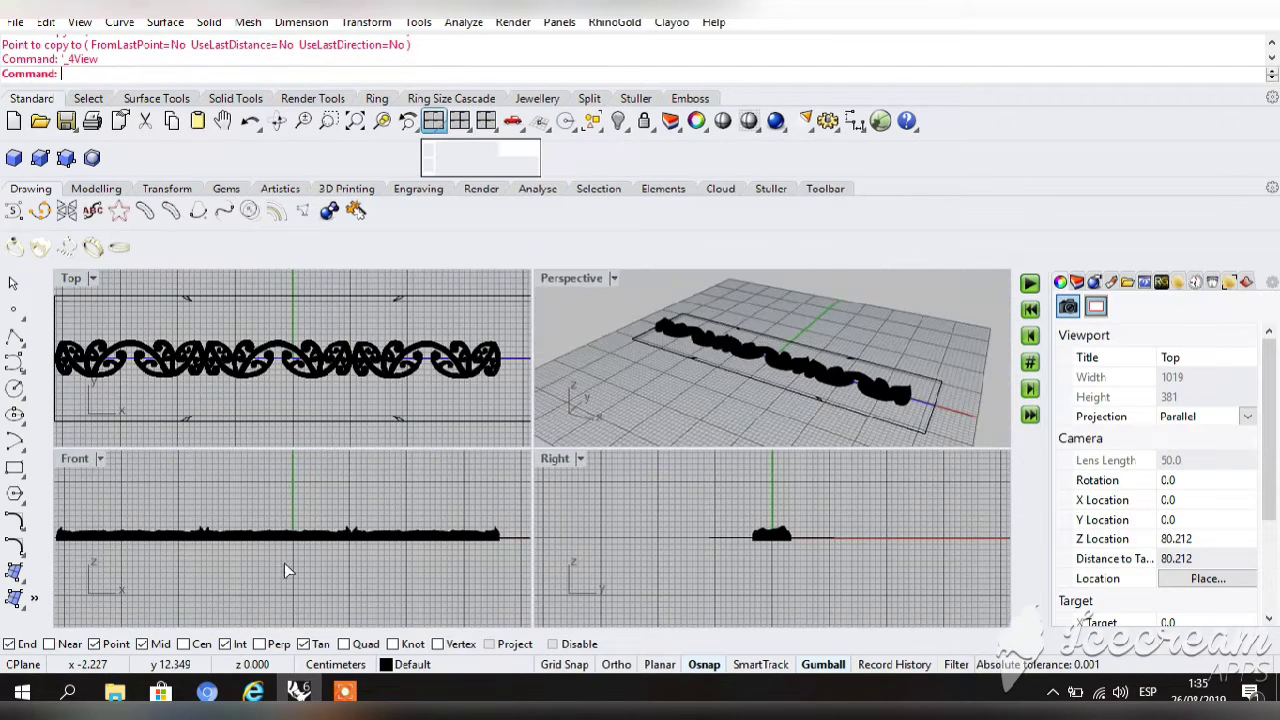
{"action": "double_click", "coordinate": [75, 459]}
{"action": "left_click", "coordinate": [240, 442]}
{"action": "left_click", "coordinate": [527, 544]}
{"action": "left_click", "coordinate": [484, 444]}
{"action": "left_click", "coordinate": [673, 518]}
{"action": "left_click", "coordinate": [725, 434]}
{"action": "left_click_drag", "start_coordinate": [843, 397], "coordinate": [840, 397]}
{"action": "left_click", "coordinate": [731, 505]}
{"action": "scroll", "coordinate": [669, 489], "scroll_direction": "up", "scroll_amount": 4}
{"action": "scroll", "coordinate": [668, 487], "scroll_direction": "down", "scroll_amount": 4}
{"action": "left_click", "coordinate": [273, 433]}
{"action": "left_click", "coordinate": [396, 441]}
{"action": "left_click", "coordinate": [566, 505]}
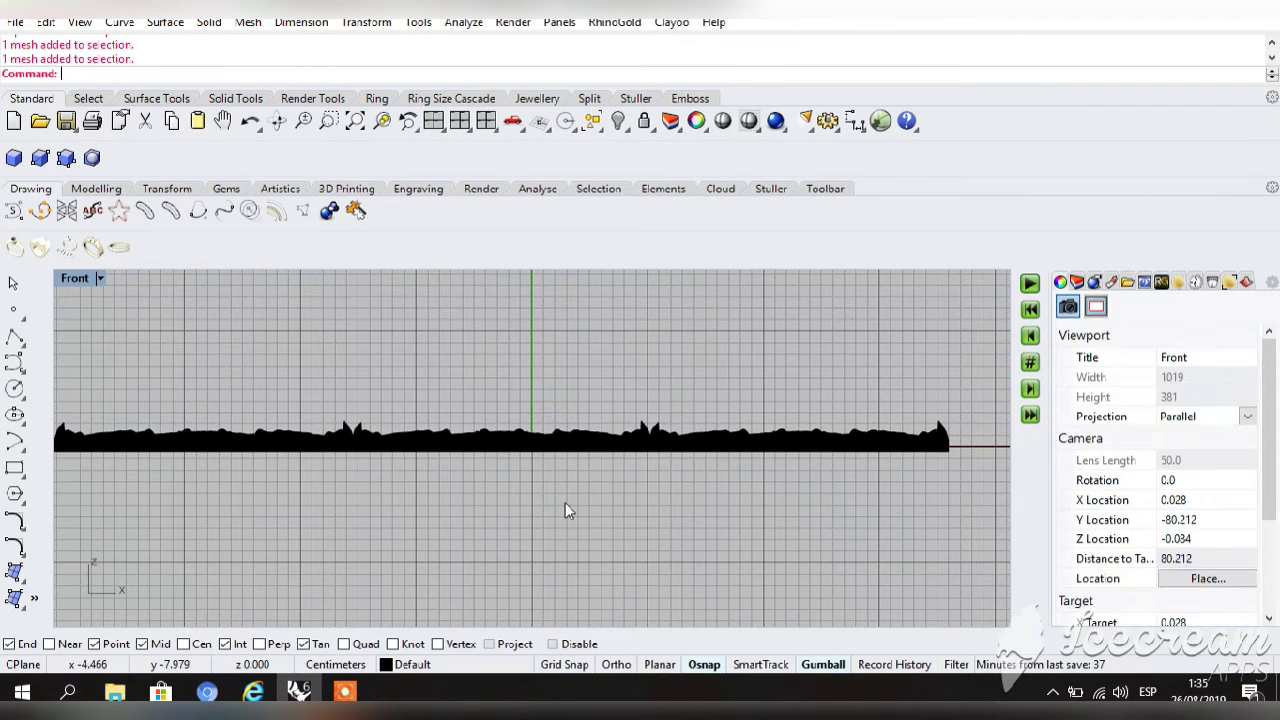
Group the three scroll meshes into one object.
{"action": "left_click", "coordinate": [738, 440]}
{"action": "left_click", "coordinate": [591, 439], "text": "shift"}
{"action": "left_click", "coordinate": [262, 442], "text": "shift"}
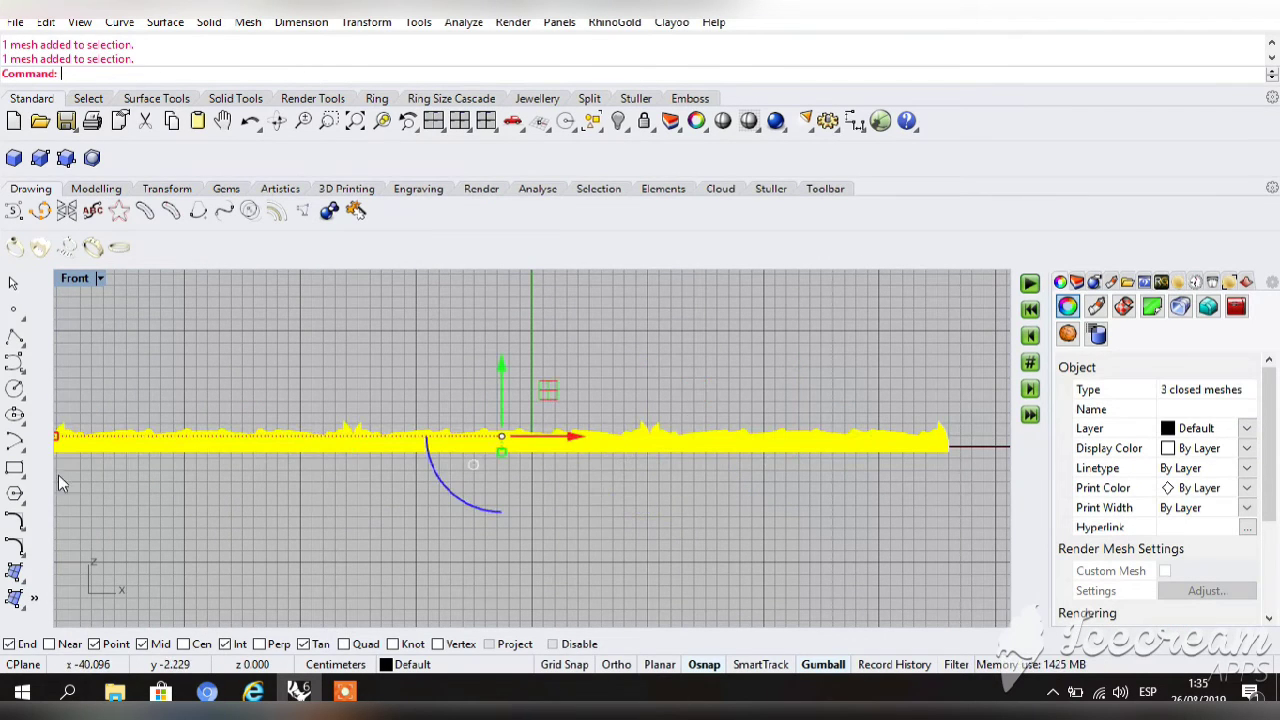
{"action": "left_click", "coordinate": [38, 599]}
{"action": "mouse_move", "coordinate": [114, 303]}
{"action": "left_click", "coordinate": [280, 306]}
{"action": "left_click", "coordinate": [626, 534]}
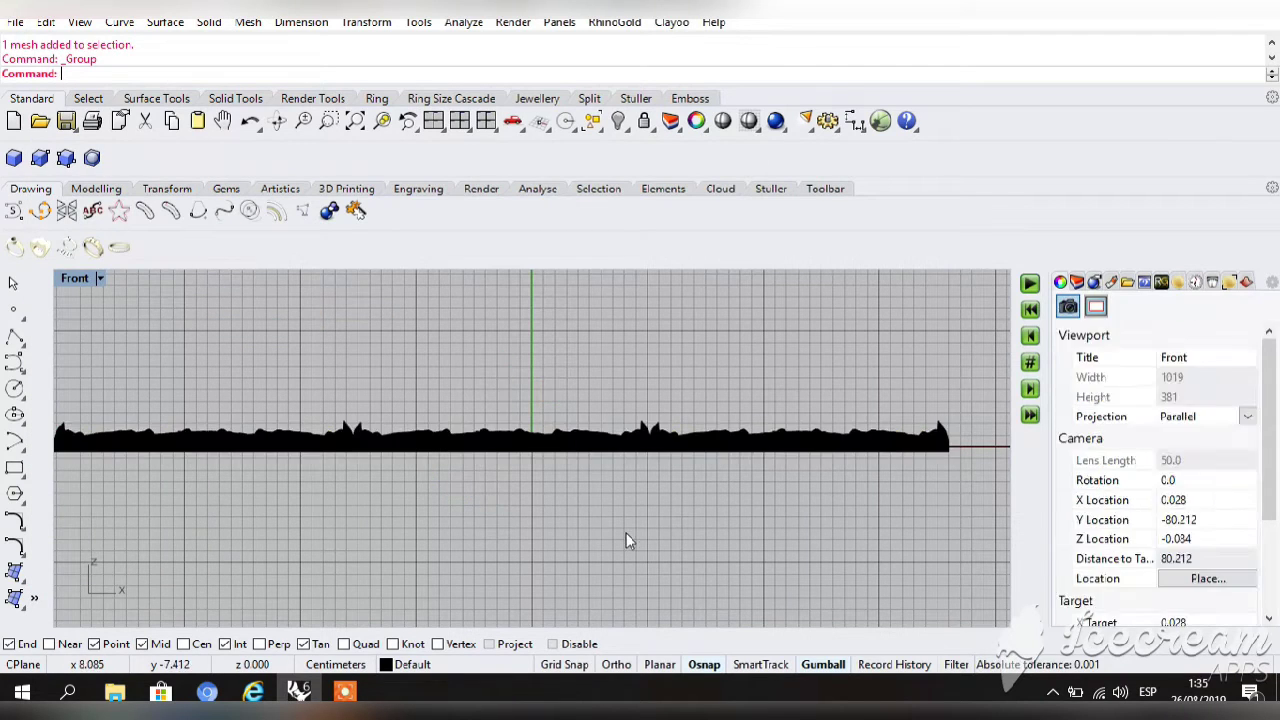
{"action": "left_click", "coordinate": [555, 410]}
{"action": "left_click", "coordinate": [737, 377]}
Stretch the grouped scrolls with Scale1D in the top view, from their left end to the midpoint of the UV rectangle's right short side.
{"action": "double_click", "coordinate": [434, 122]}
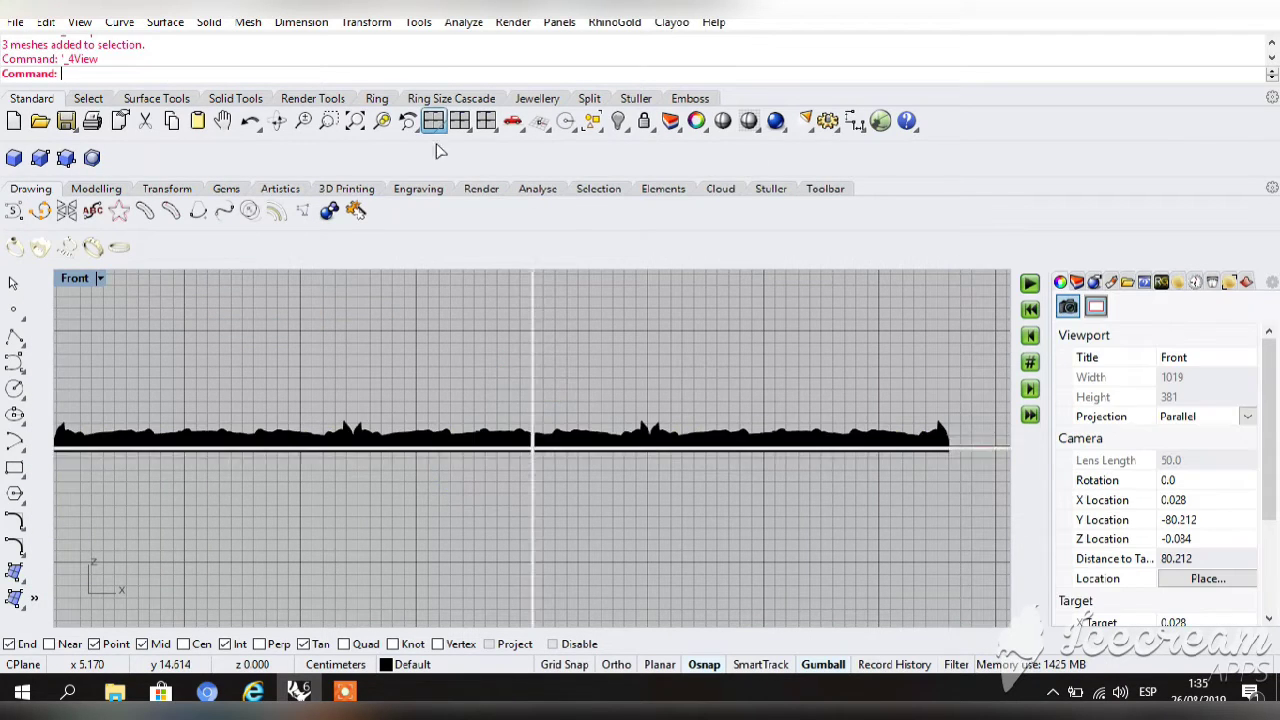
{"action": "double_click", "coordinate": [71, 279]}
{"action": "left_click", "coordinate": [381, 432]}
{"action": "left_click", "coordinate": [391, 613]}
{"action": "middle_click", "coordinate": [85, 581]}
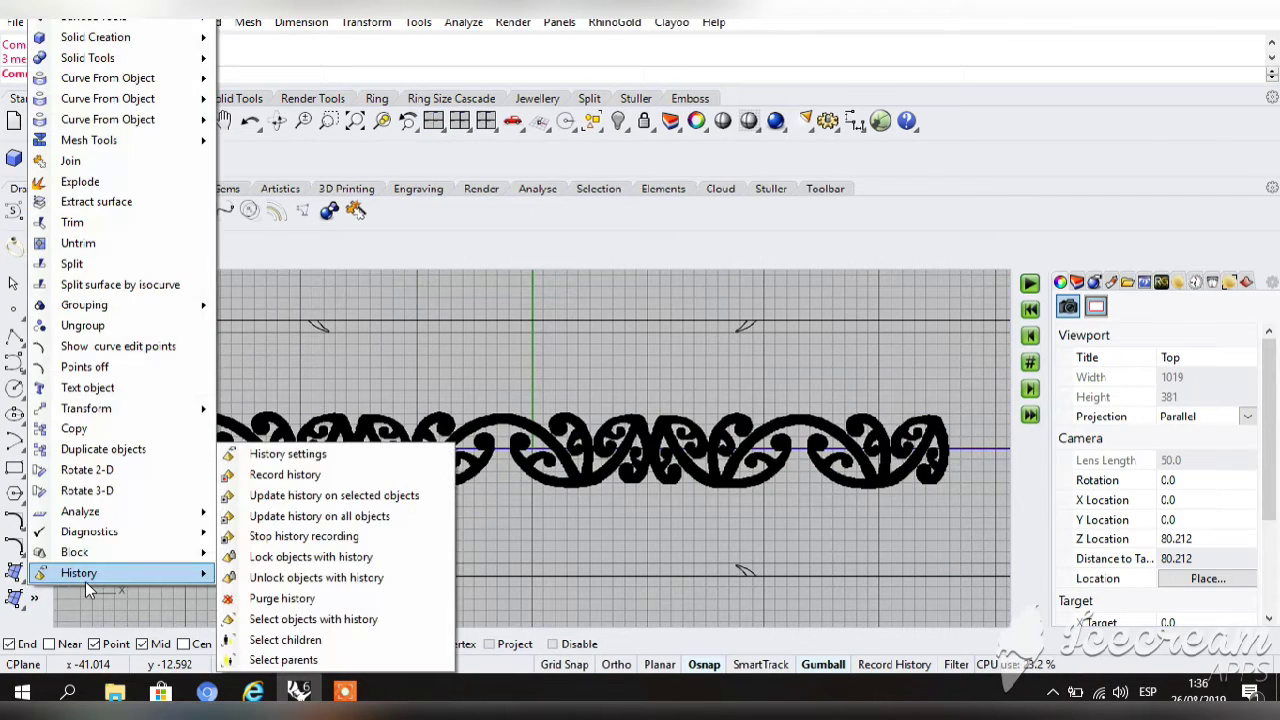
{"action": "mouse_move", "coordinate": [100, 408]}
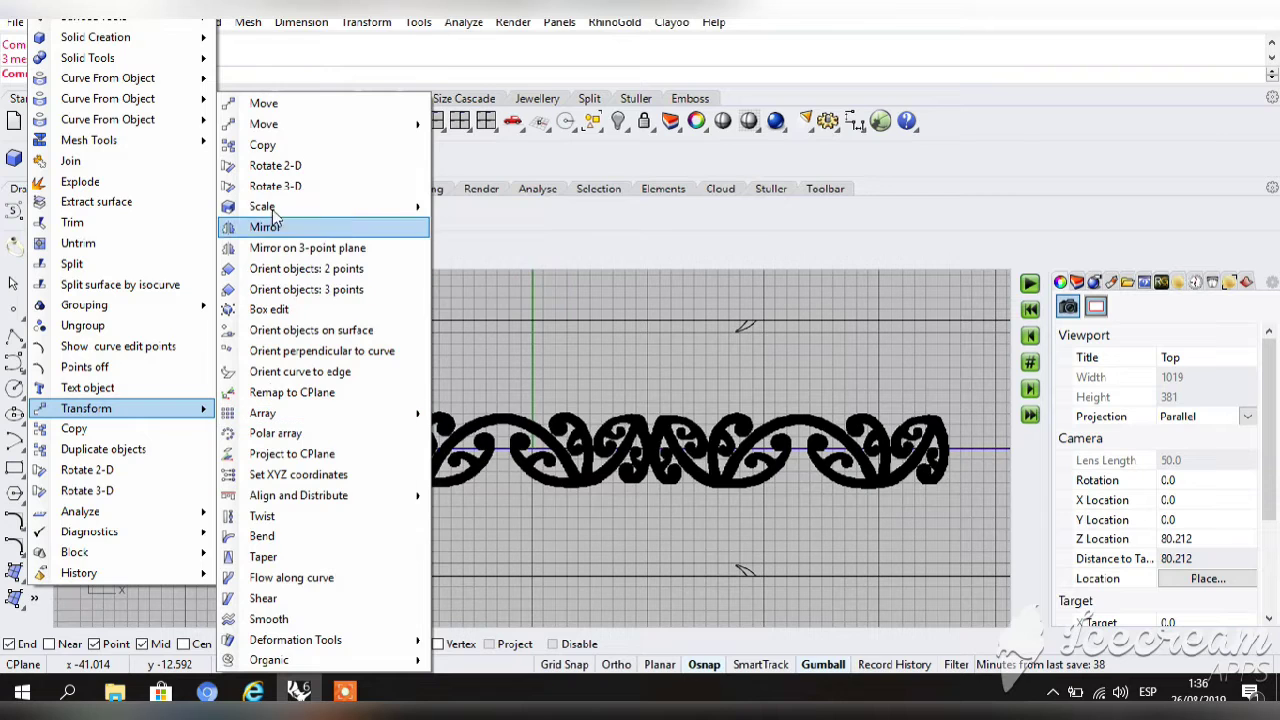
{"action": "mouse_move", "coordinate": [272, 207]}
{"action": "left_click", "coordinate": [507, 251]}
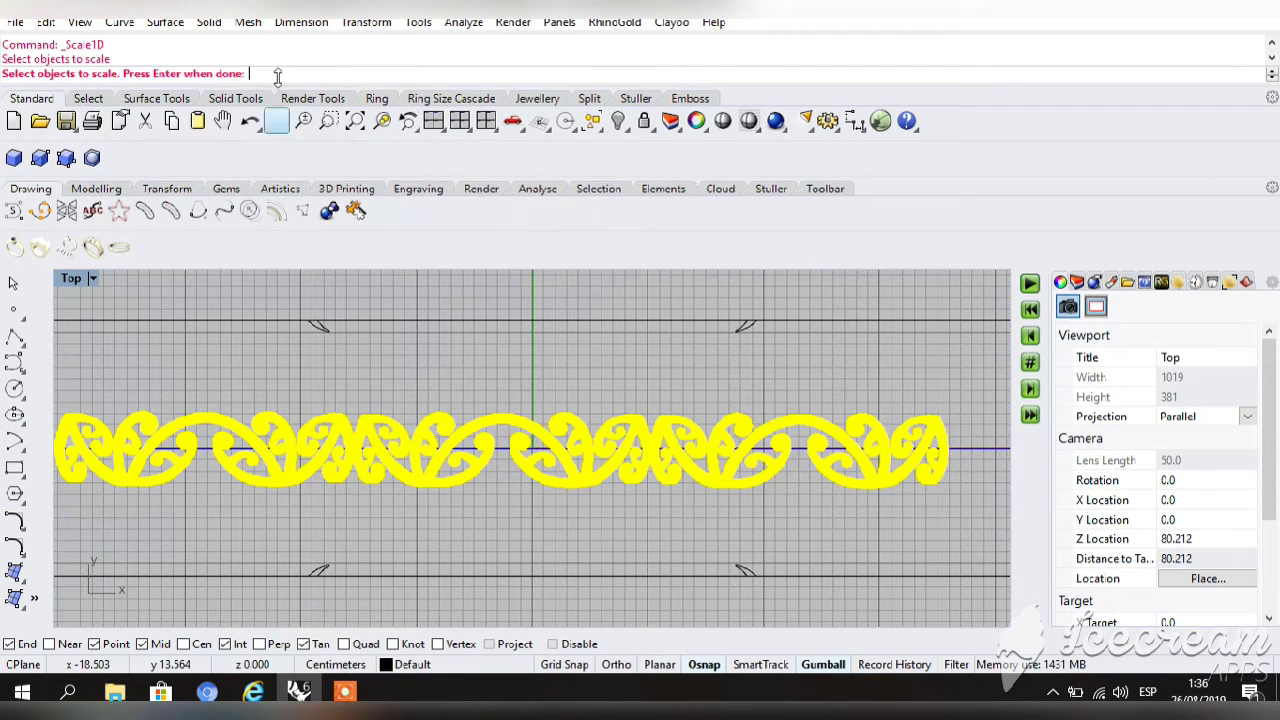
{"action": "key", "text": "Return"}
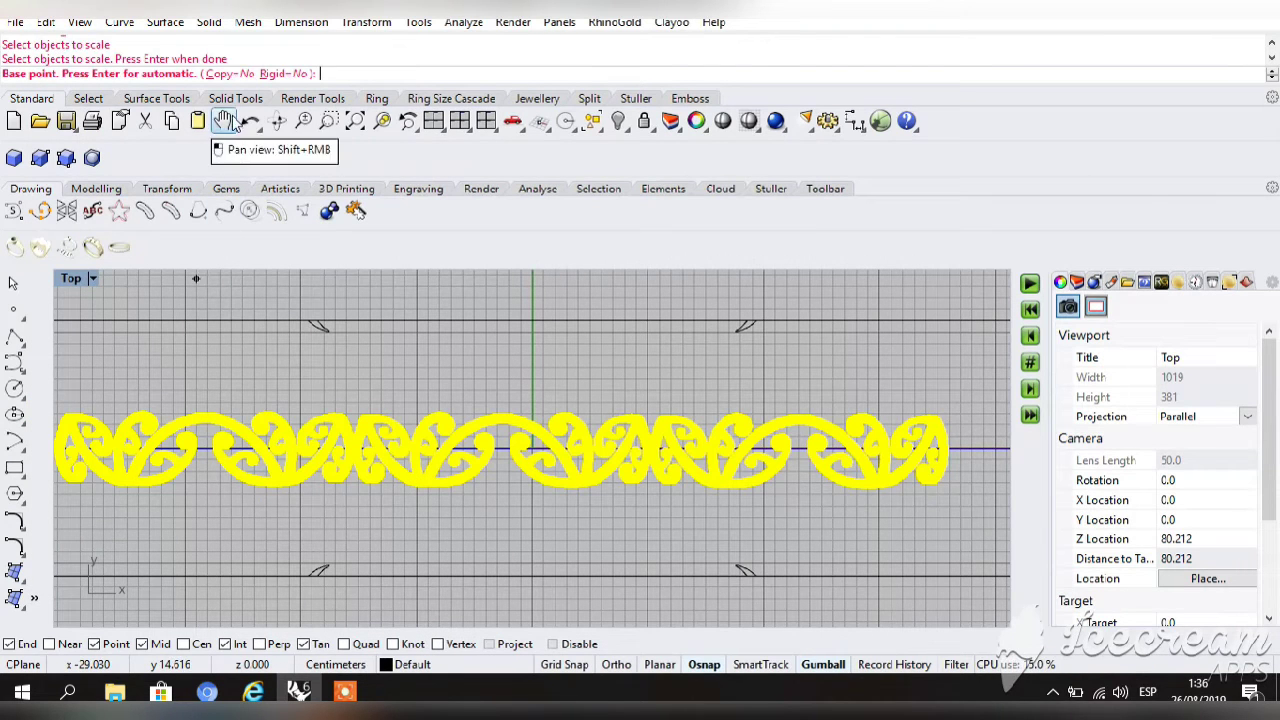
{"action": "left_click", "coordinate": [222, 120]}
{"action": "left_click_drag", "start_coordinate": [205, 378], "coordinate": [430, 345]}
{"action": "left_click", "coordinate": [280, 413]}
{"action": "left_click", "coordinate": [222, 120]}
{"action": "left_click_drag", "start_coordinate": [600, 400], "coordinate": [338, 411]}
{"action": "left_click", "coordinate": [915, 425]}
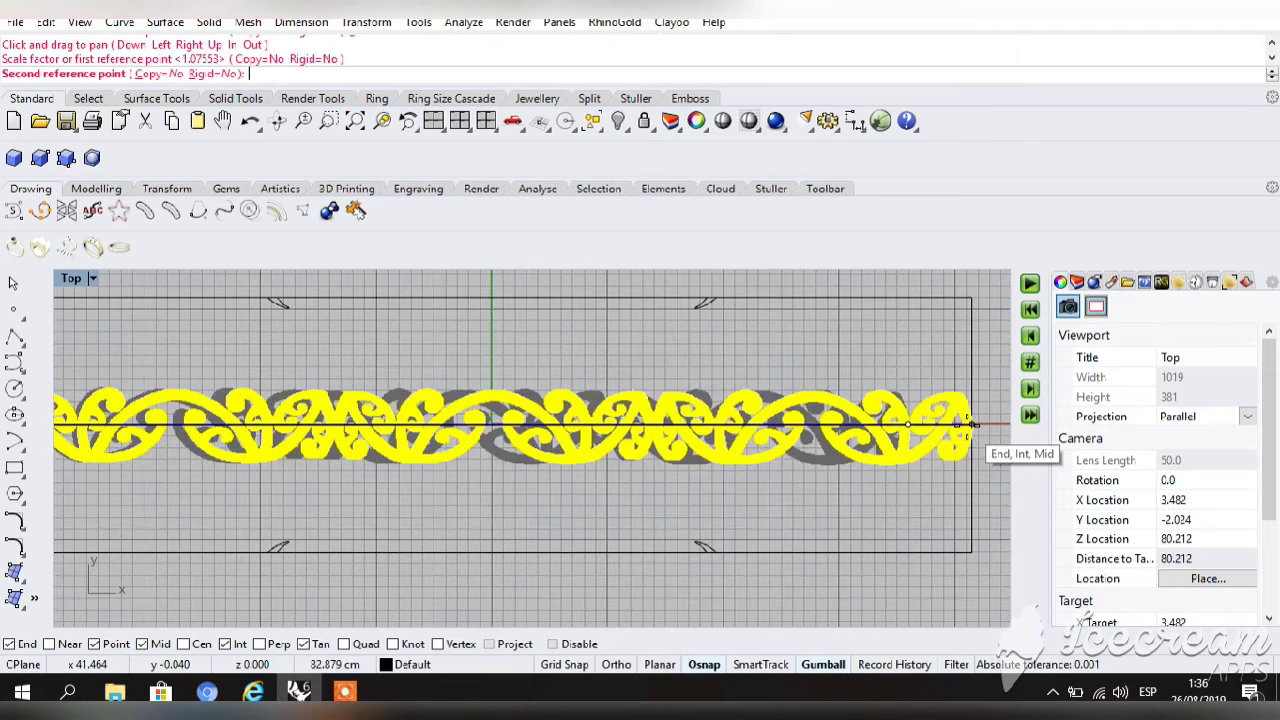
{"action": "left_click", "coordinate": [972, 424]}
Move the grouped scrolls slightly in the front view so their base lies just below the construction plane.
{"action": "key", "text": "Return"}
{"action": "left_click", "coordinate": [433, 120]}
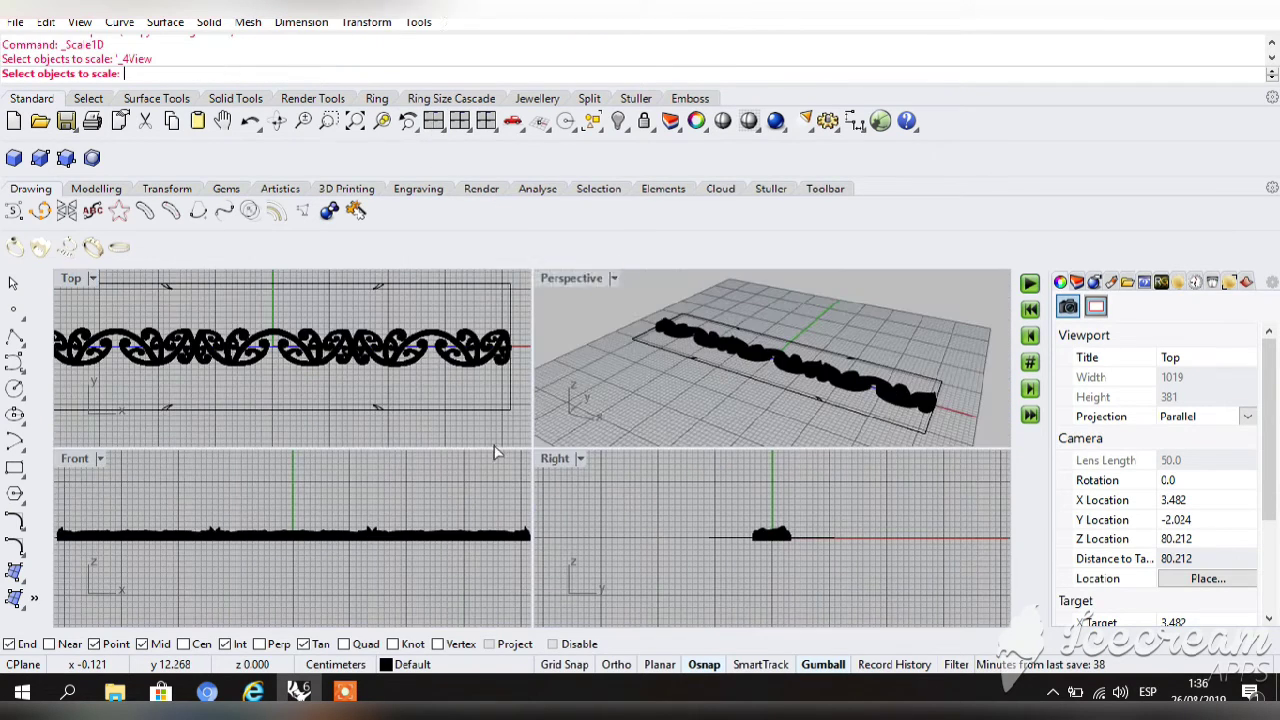
{"action": "double_click", "coordinate": [76, 458]}
{"action": "scroll", "coordinate": [488, 473], "scroll_direction": "down", "scroll_amount": 2}
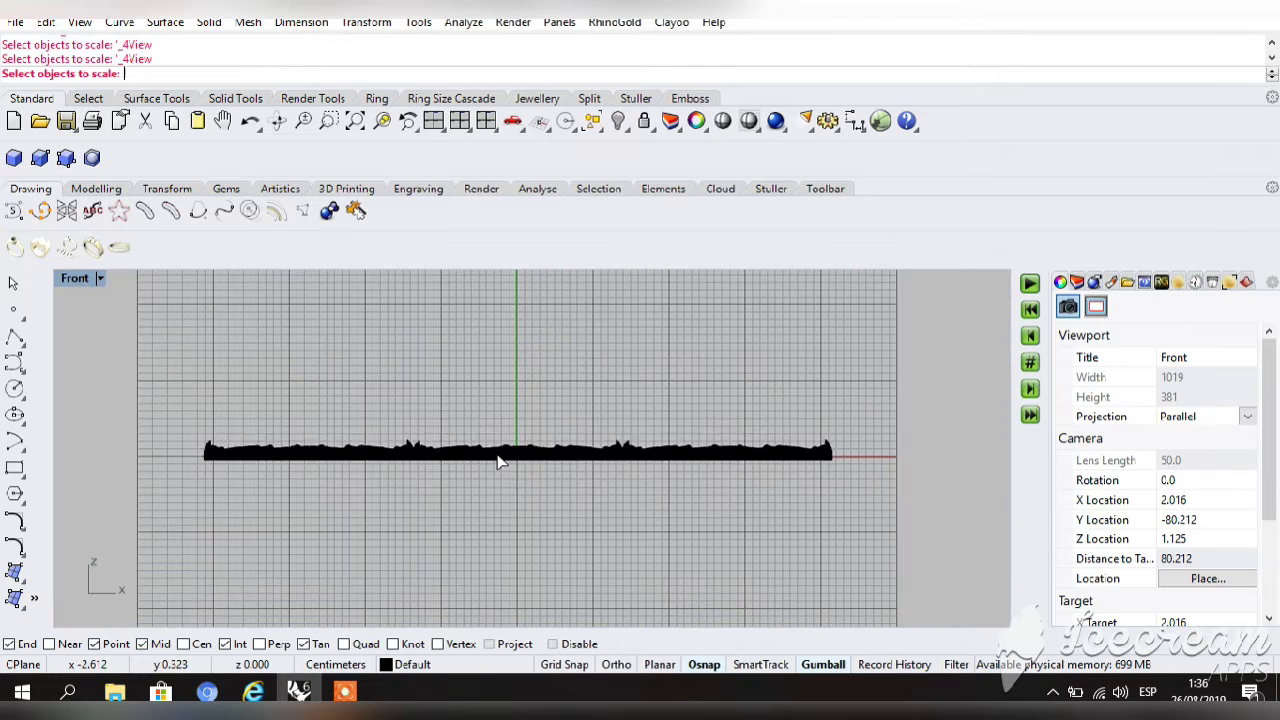
{"action": "left_click", "coordinate": [498, 456]}
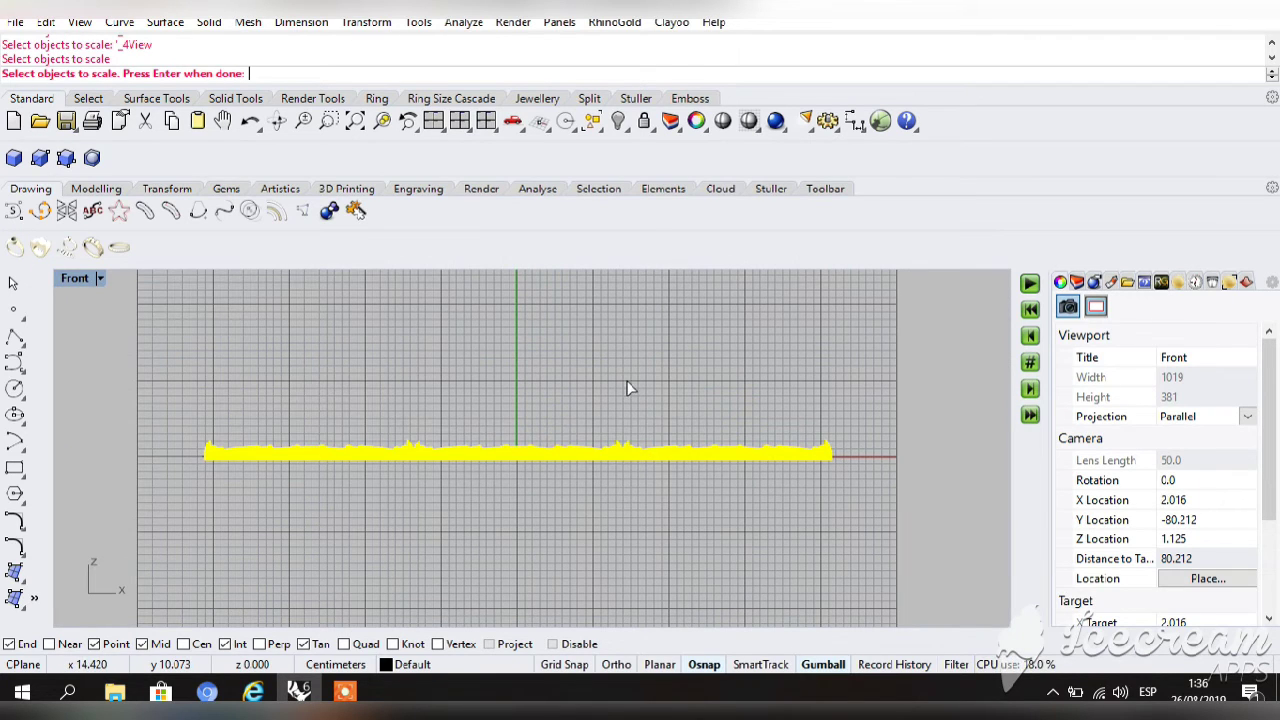
{"action": "key", "text": "Escape"}
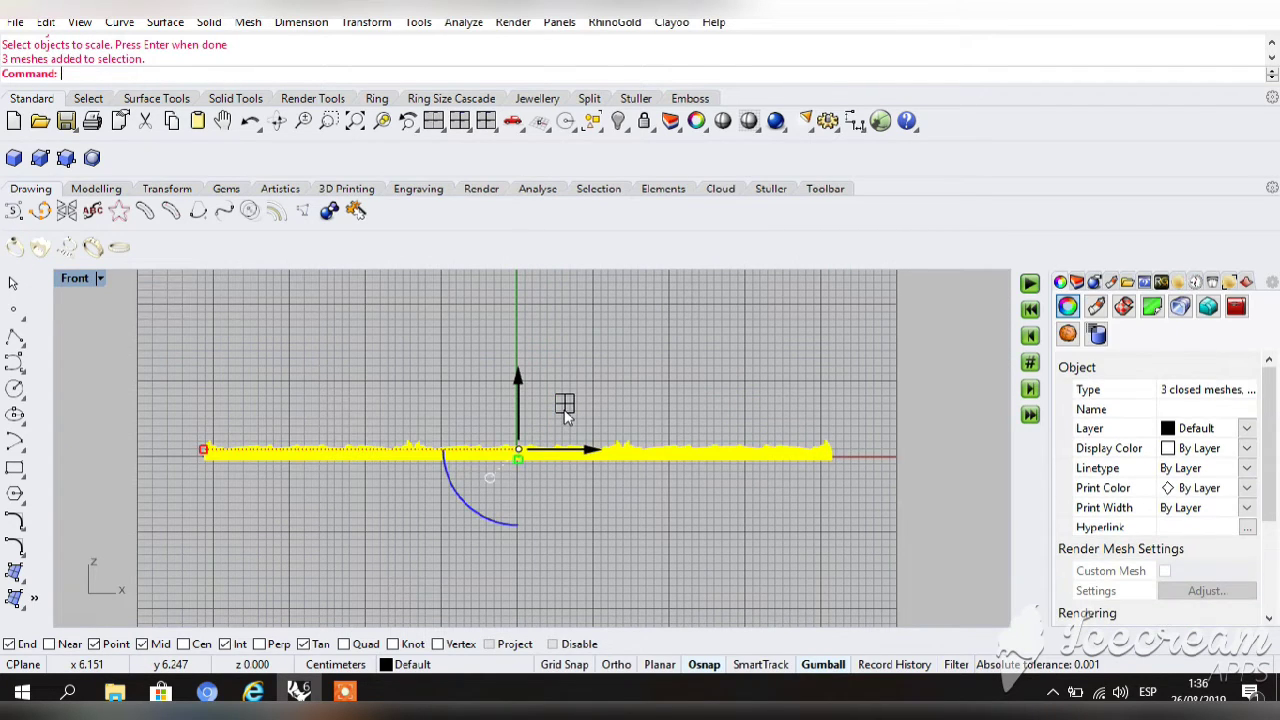
{"action": "left_click_drag", "start_coordinate": [564, 412], "coordinate": [562, 414]}
{"action": "left_click", "coordinate": [617, 390]}
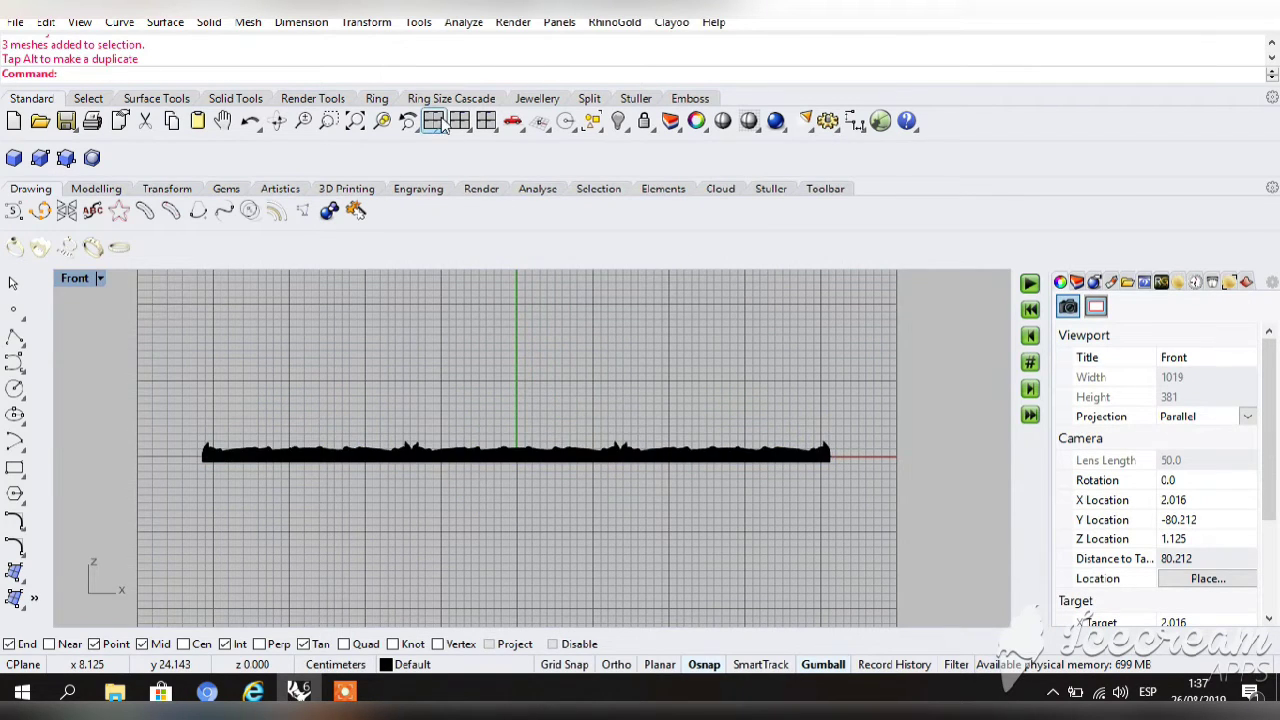
Create a planar surface from the closed UV boundary curves around the scroll row.
{"action": "left_click", "coordinate": [433, 120]}
{"action": "double_click", "coordinate": [71, 279]}
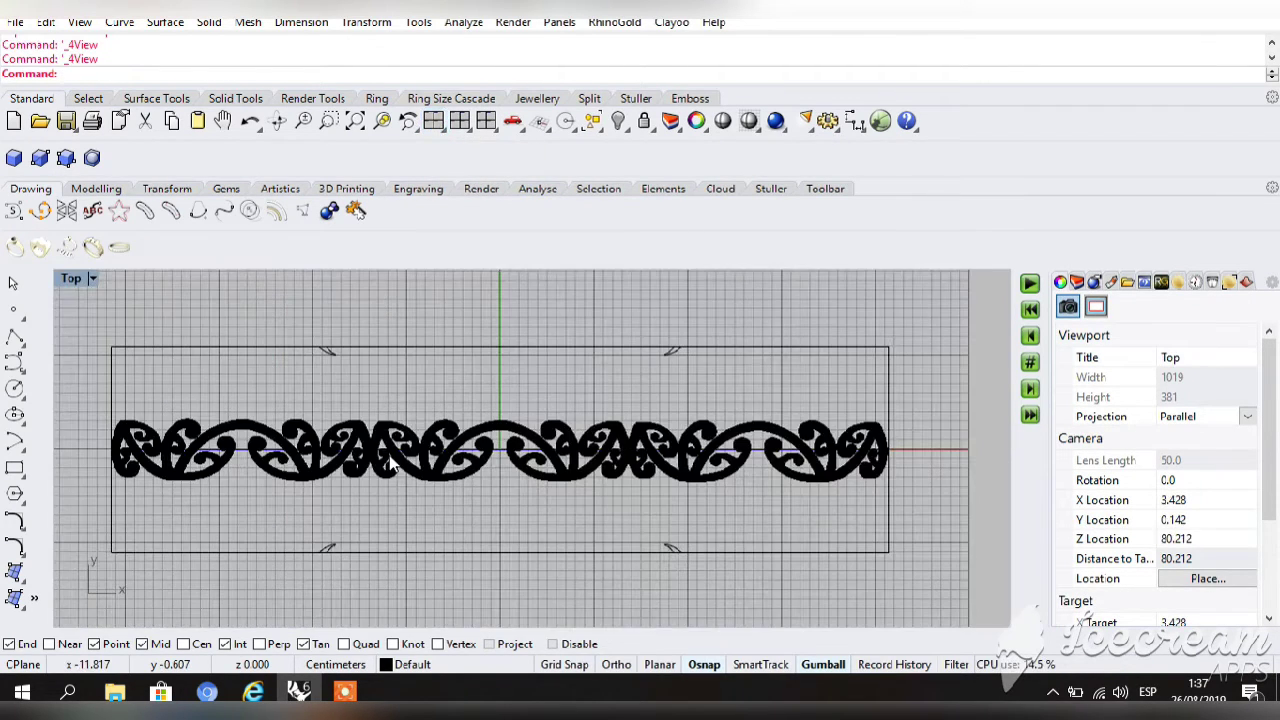
{"action": "left_click", "coordinate": [20, 582]}
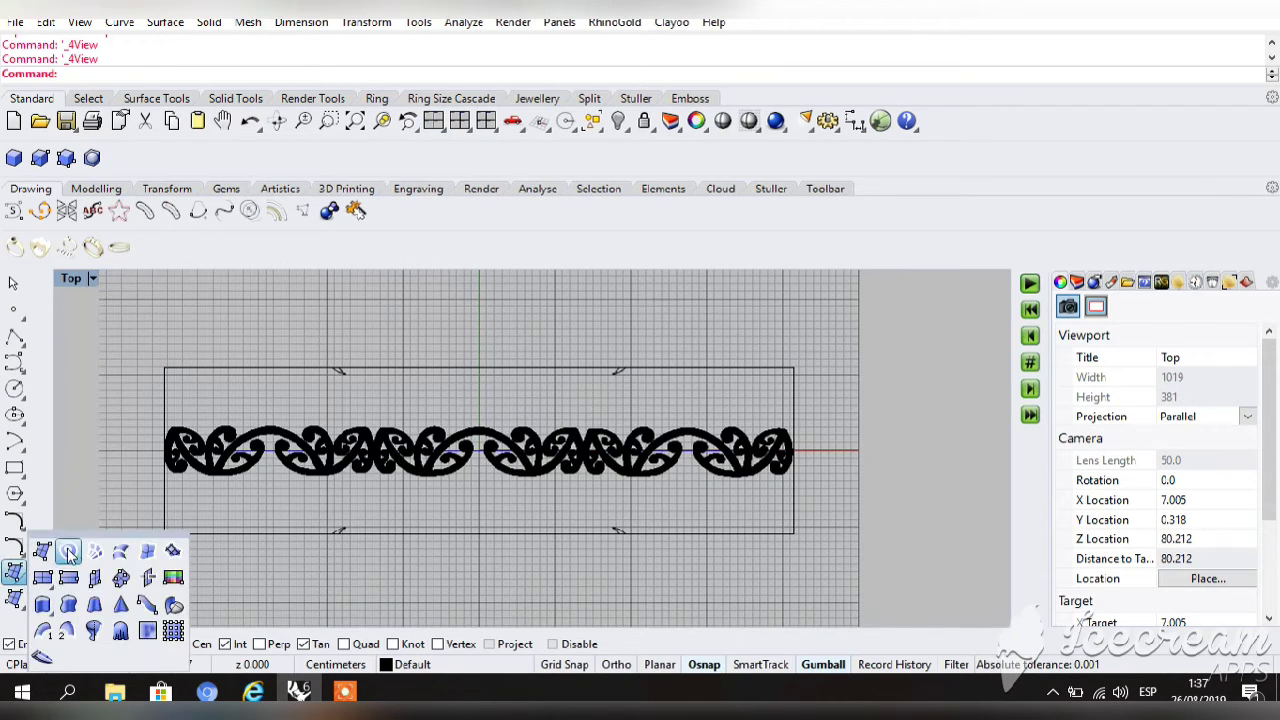
{"action": "left_click", "coordinate": [68, 552]}
{"action": "left_click", "coordinate": [186, 535]}
{"action": "left_click", "coordinate": [245, 585]}
{"action": "key", "text": "Return"}
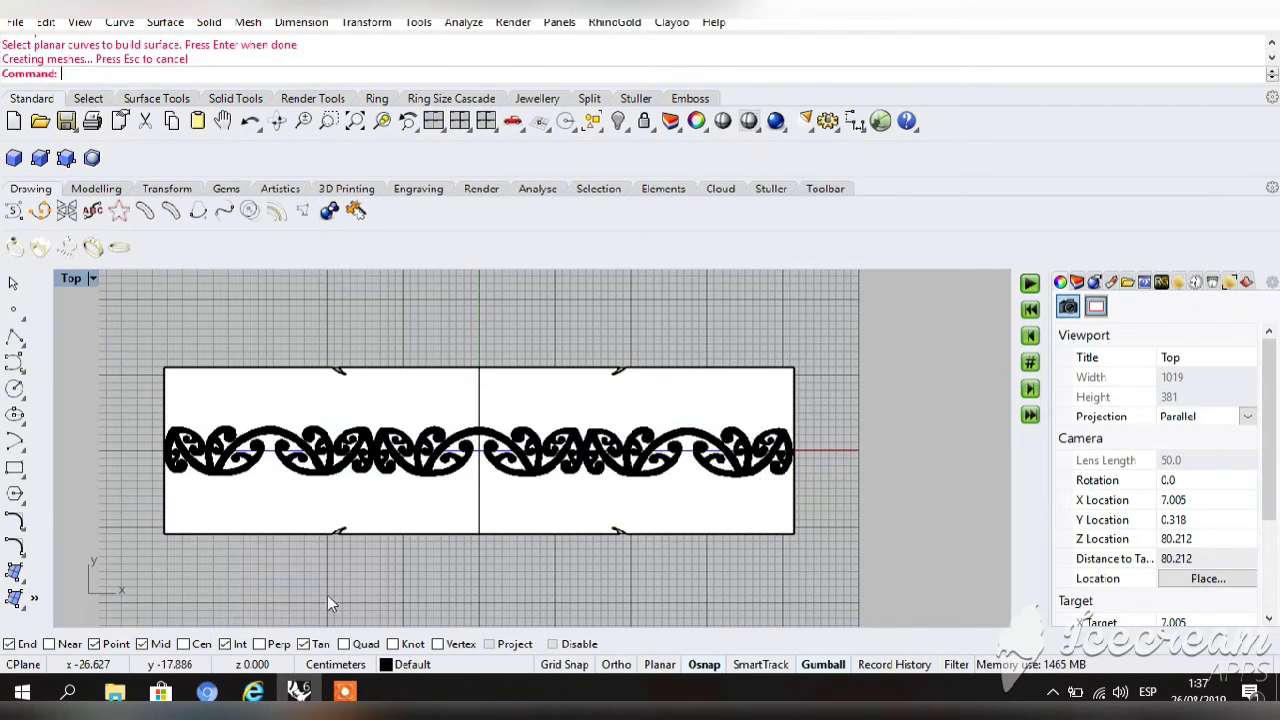
Show the hidden ring together with the planar surface and scrolls in the perspective view.
{"action": "left_click", "coordinate": [617, 476]}
{"action": "left_click", "coordinate": [790, 563]}
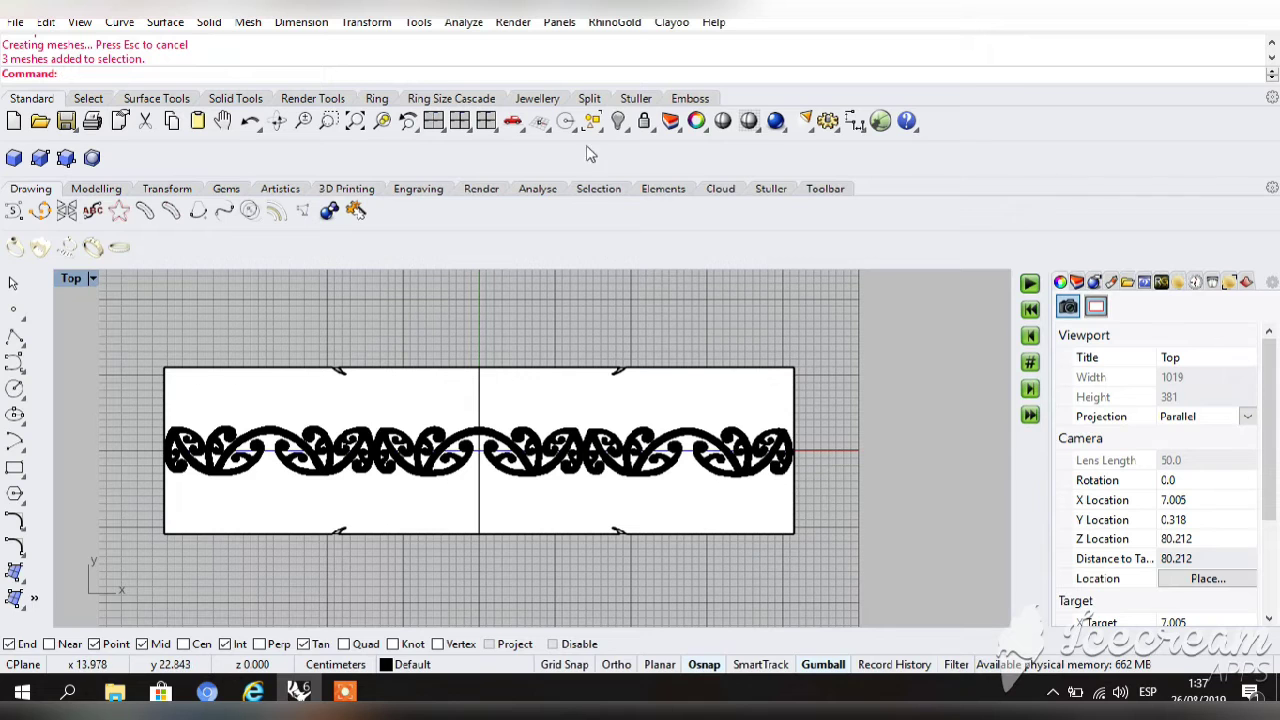
{"action": "right_click", "coordinate": [618, 121]}
{"action": "left_click", "coordinate": [433, 121]}
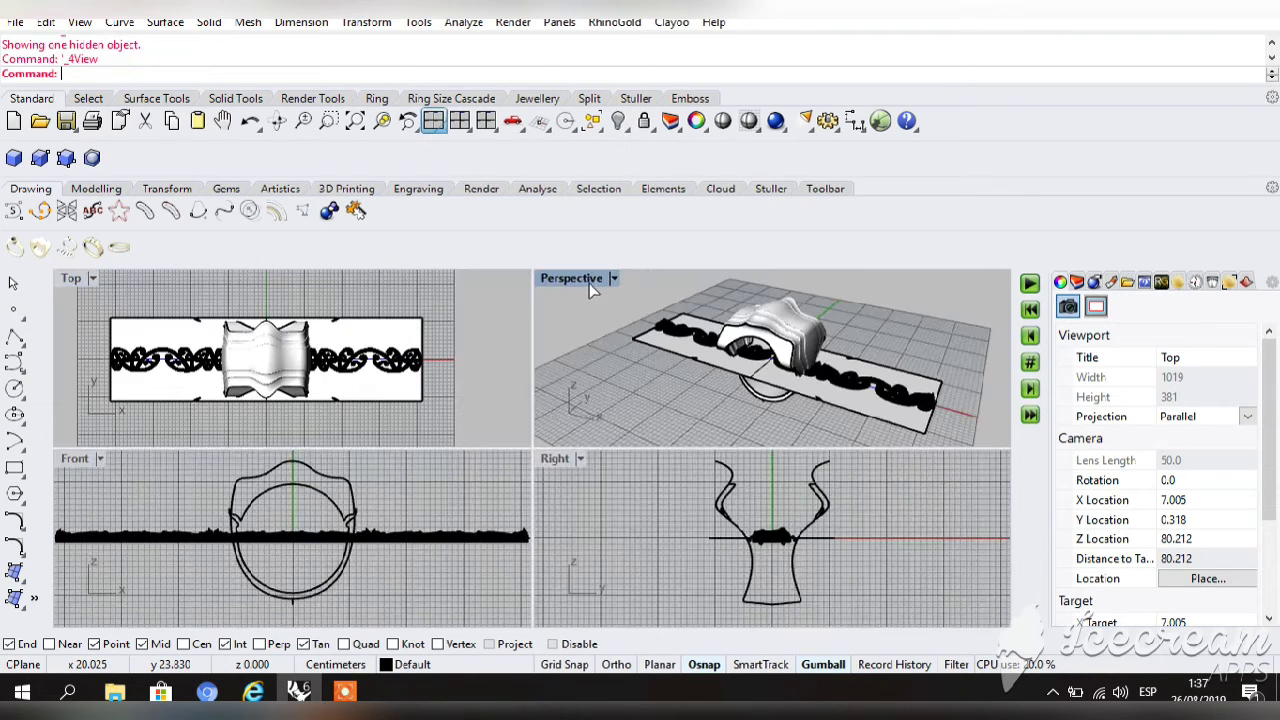
{"action": "double_click", "coordinate": [587, 278]}
Flow the scroll row along a surface, from the flat UV surface onto the ring's outer surface, picking matching corners.
{"action": "left_click", "coordinate": [368, 22]}
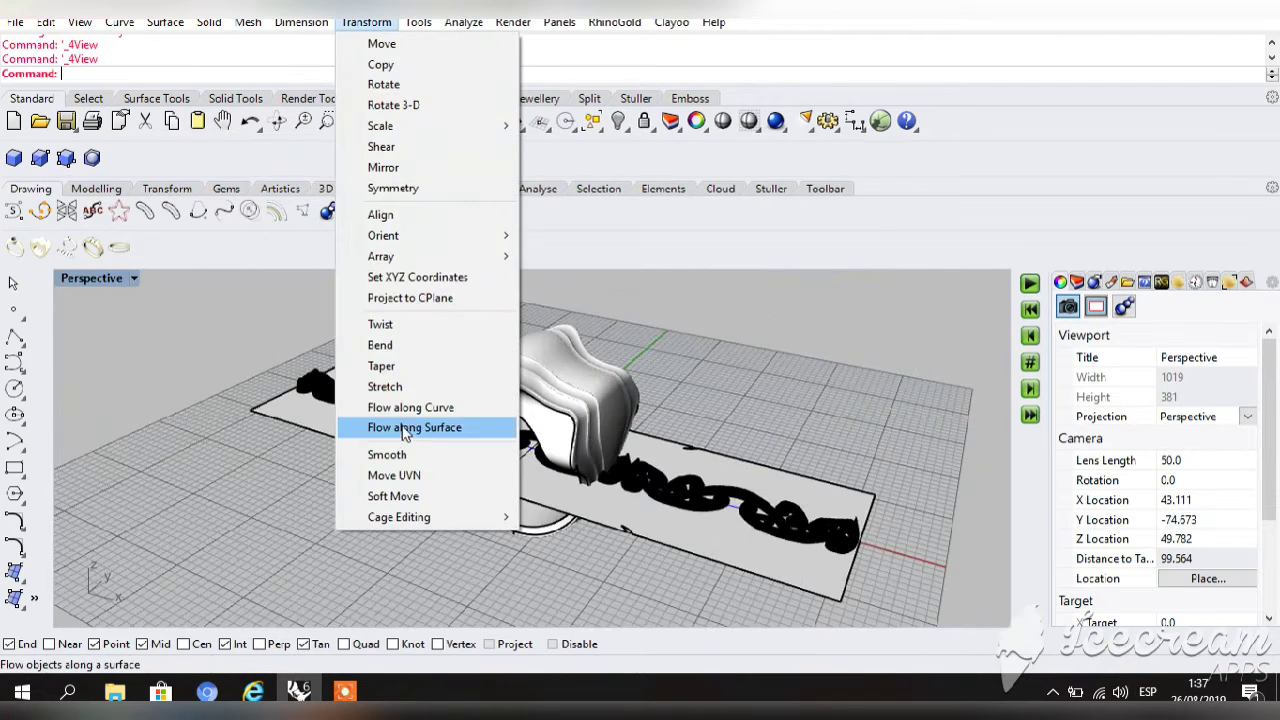
{"action": "left_click", "coordinate": [449, 431]}
{"action": "left_click", "coordinate": [318, 382]}
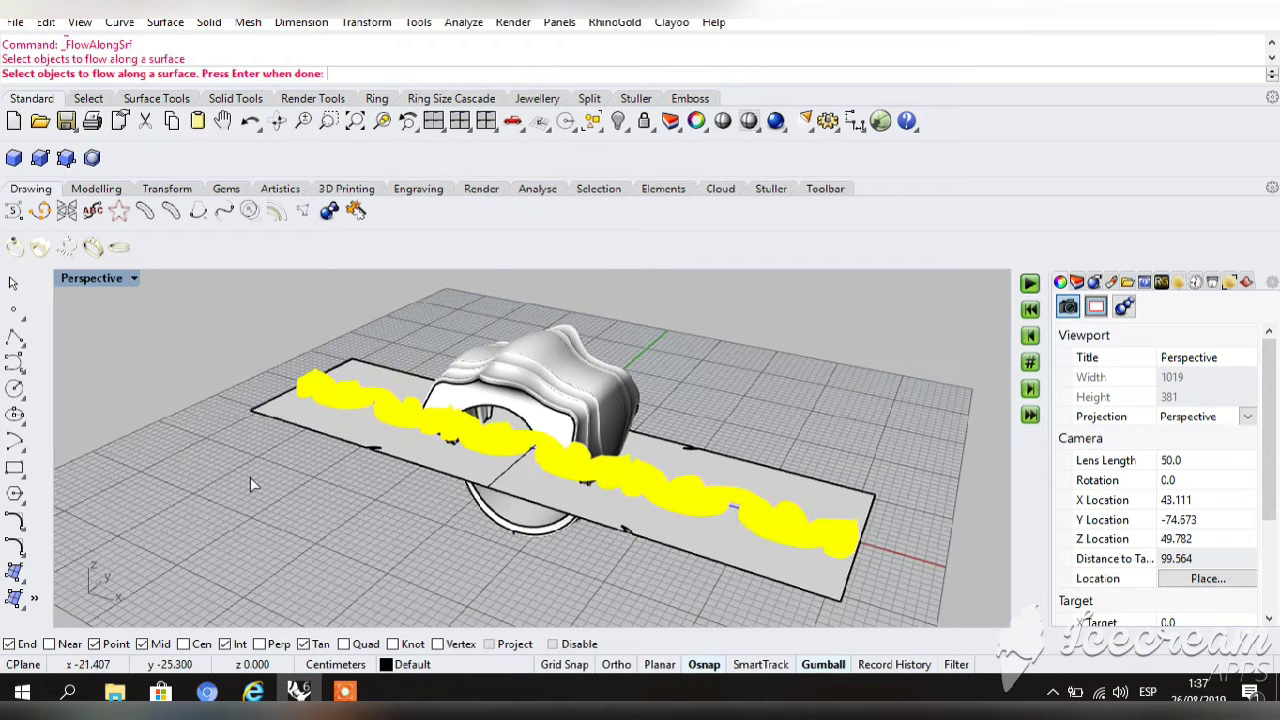
{"action": "right_click", "coordinate": [268, 472]}
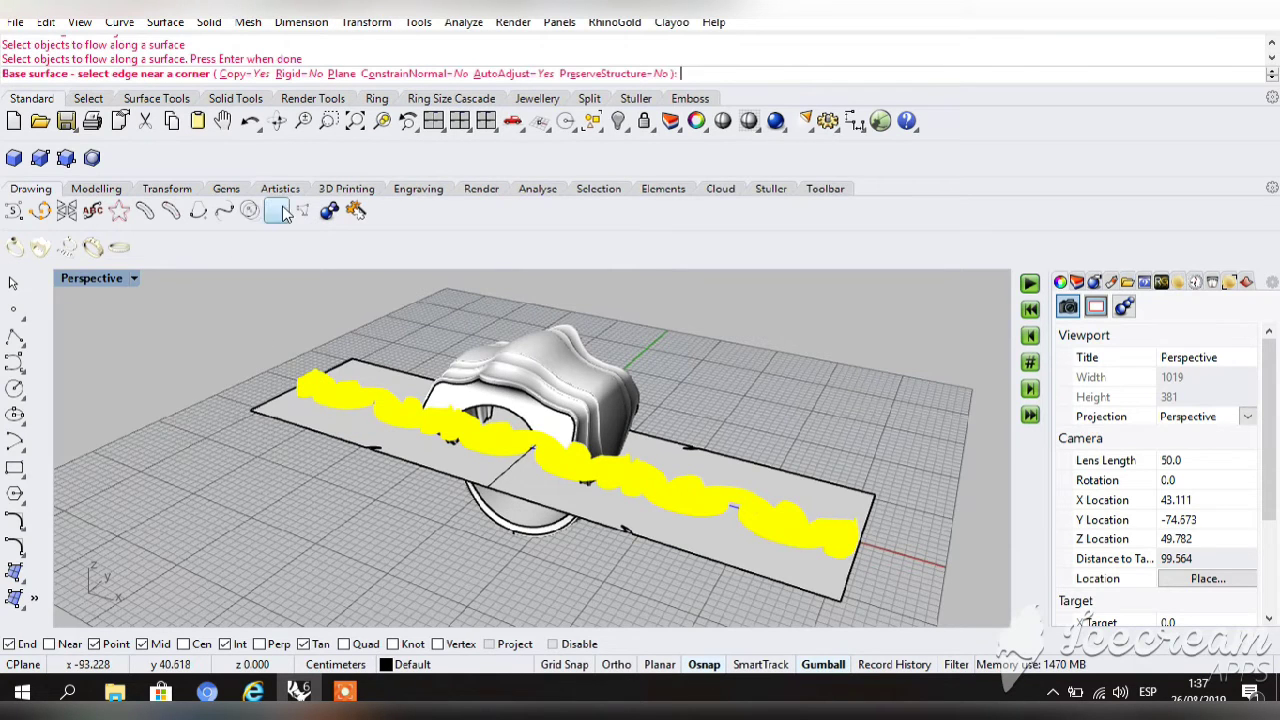
{"action": "left_click", "coordinate": [278, 121]}
{"action": "left_click_drag", "start_coordinate": [278, 476], "coordinate": [232, 285]}
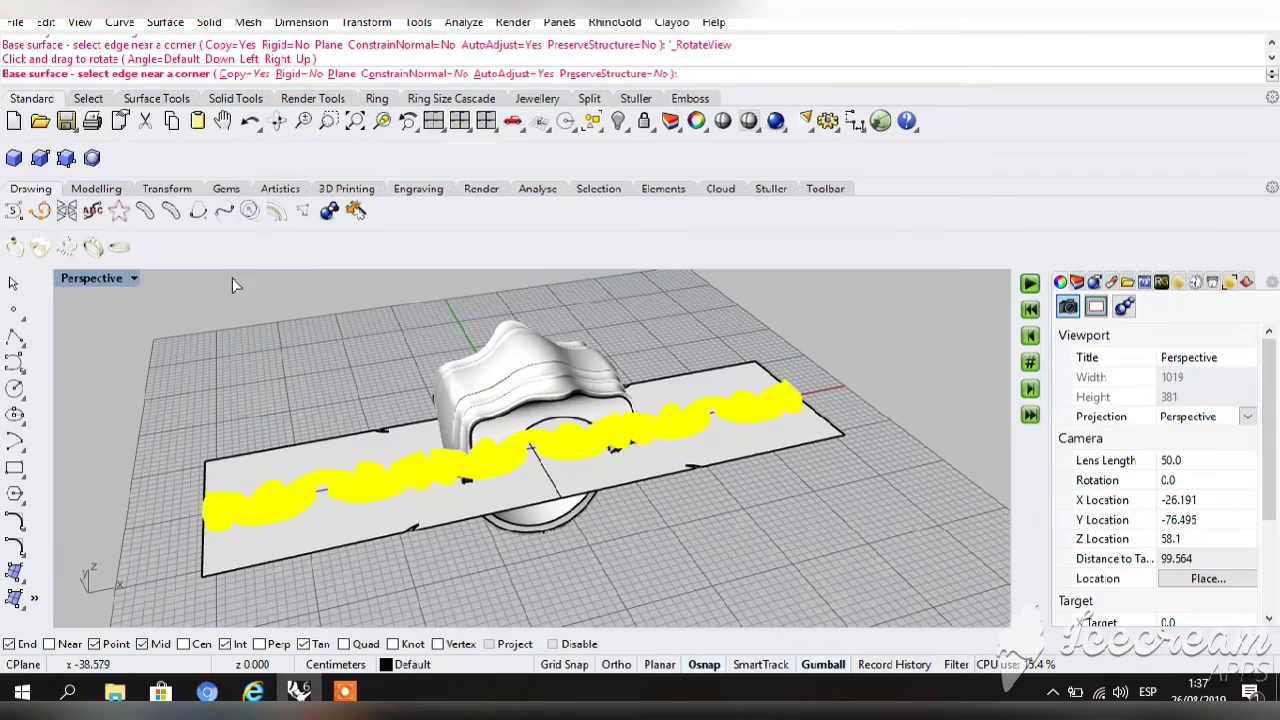
{"action": "left_click", "coordinate": [280, 121]}
{"action": "left_click_drag", "start_coordinate": [206, 411], "coordinate": [285, 350]}
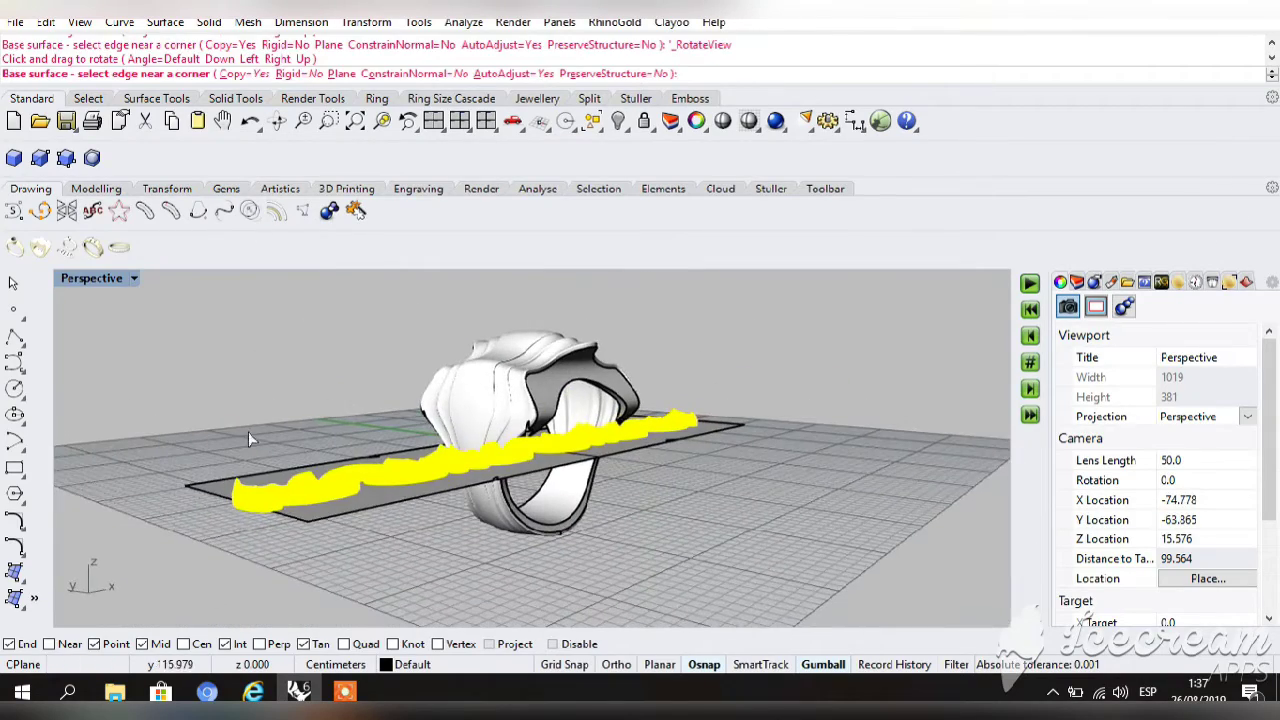
{"action": "left_click", "coordinate": [245, 507]}
{"action": "left_click", "coordinate": [278, 120]}
{"action": "left_click_drag", "start_coordinate": [510, 545], "coordinate": [535, 358]}
{"action": "left_click", "coordinate": [527, 500]}
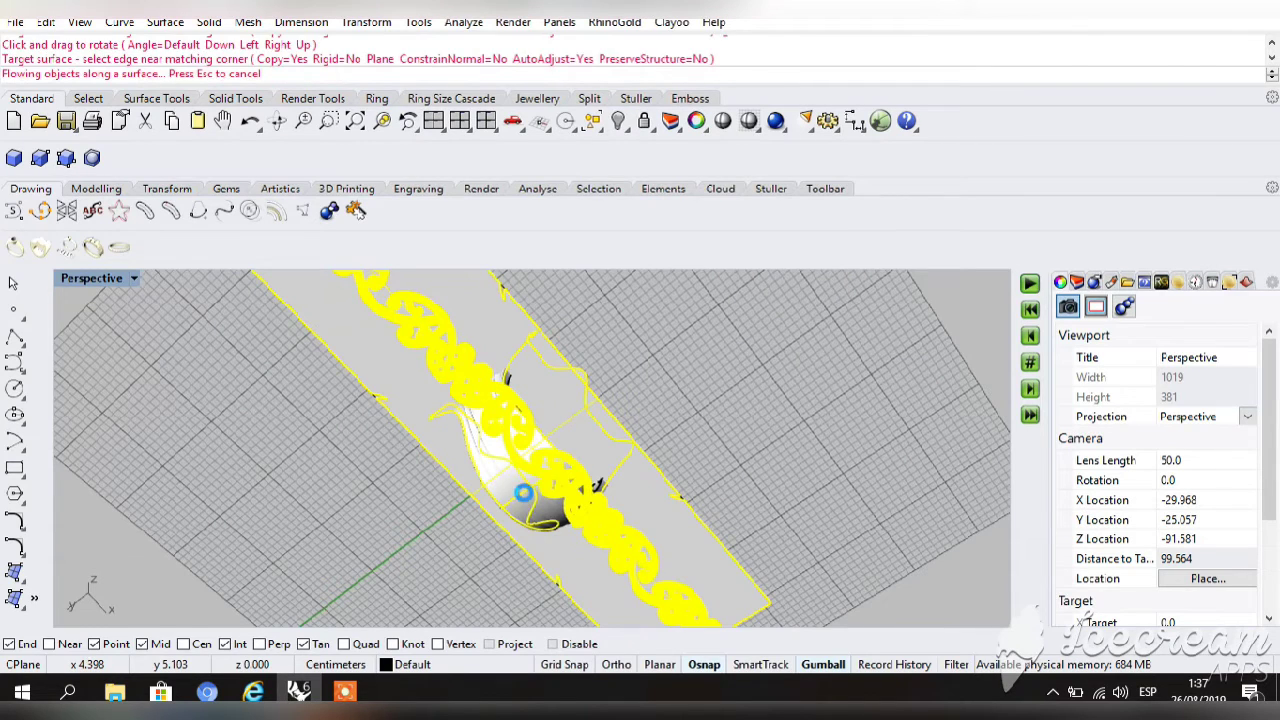
Hide the flat UV surface, its boundary curves and the original scroll row, leaving the ring with its flowed scrolls.
{"action": "left_click", "coordinate": [436, 121]}
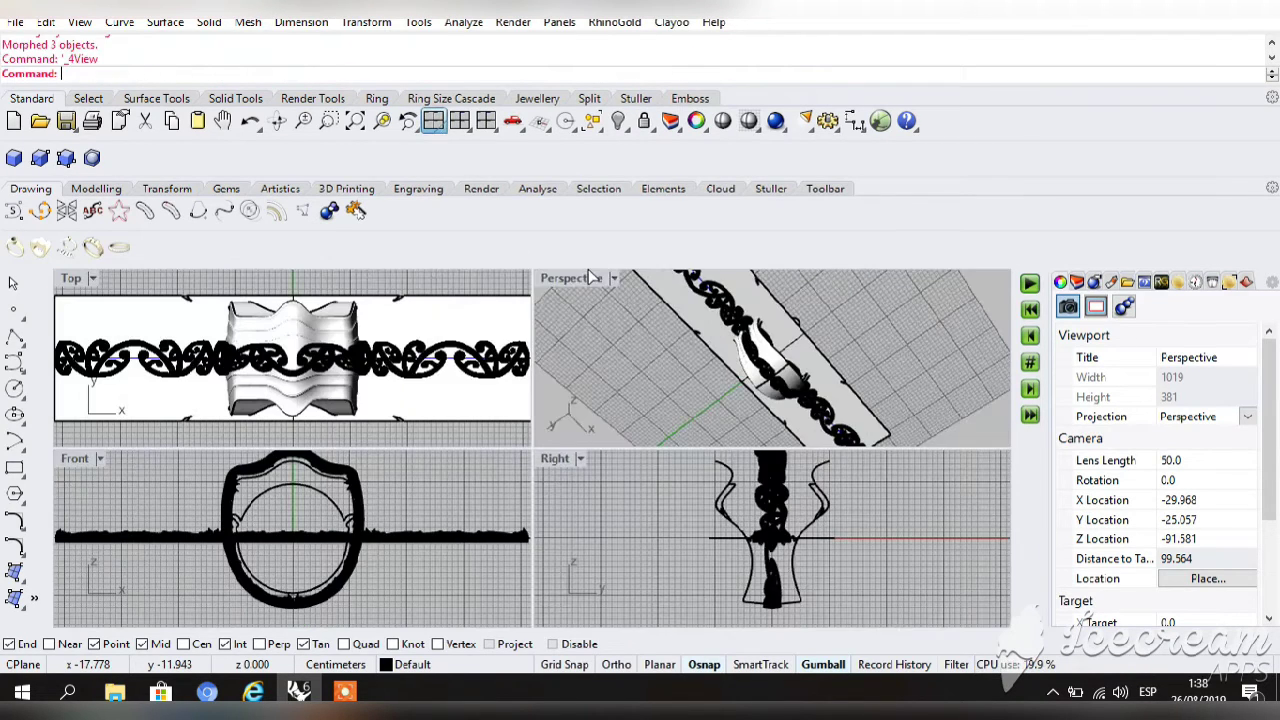
{"action": "double_click", "coordinate": [587, 282]}
{"action": "key", "text": "ctrl+a"}
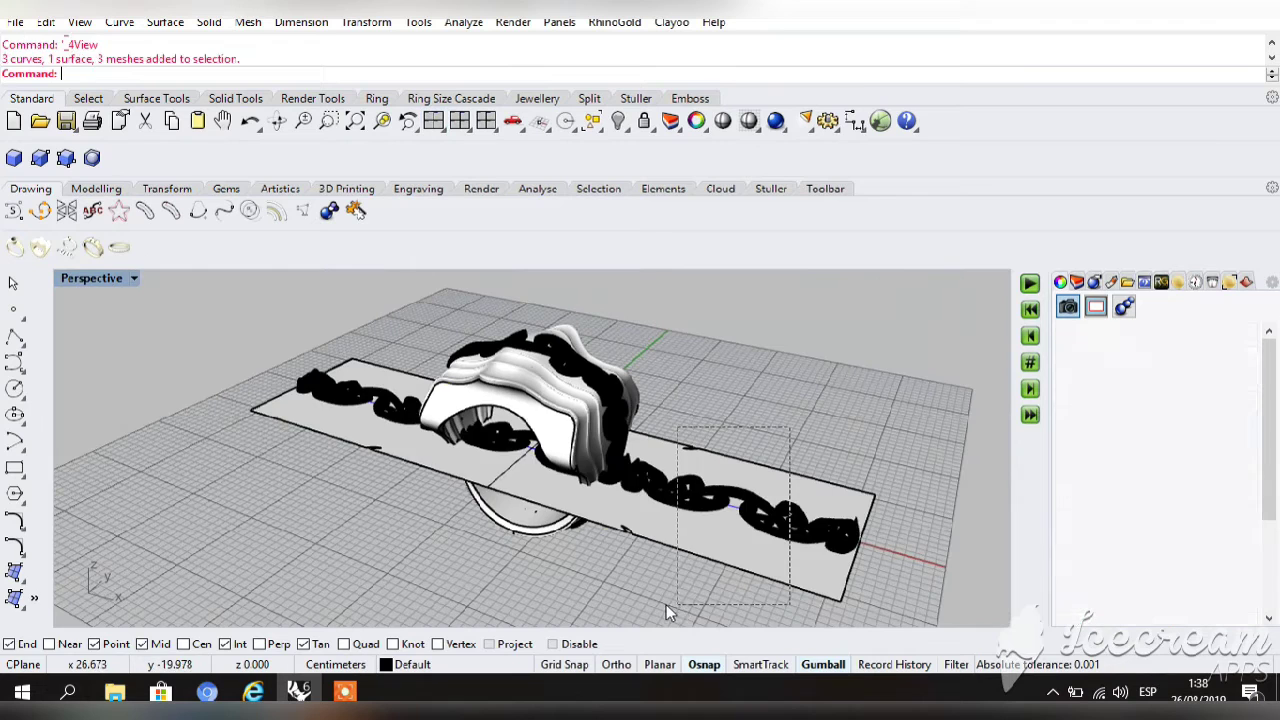
{"action": "left_click", "coordinate": [617, 121]}
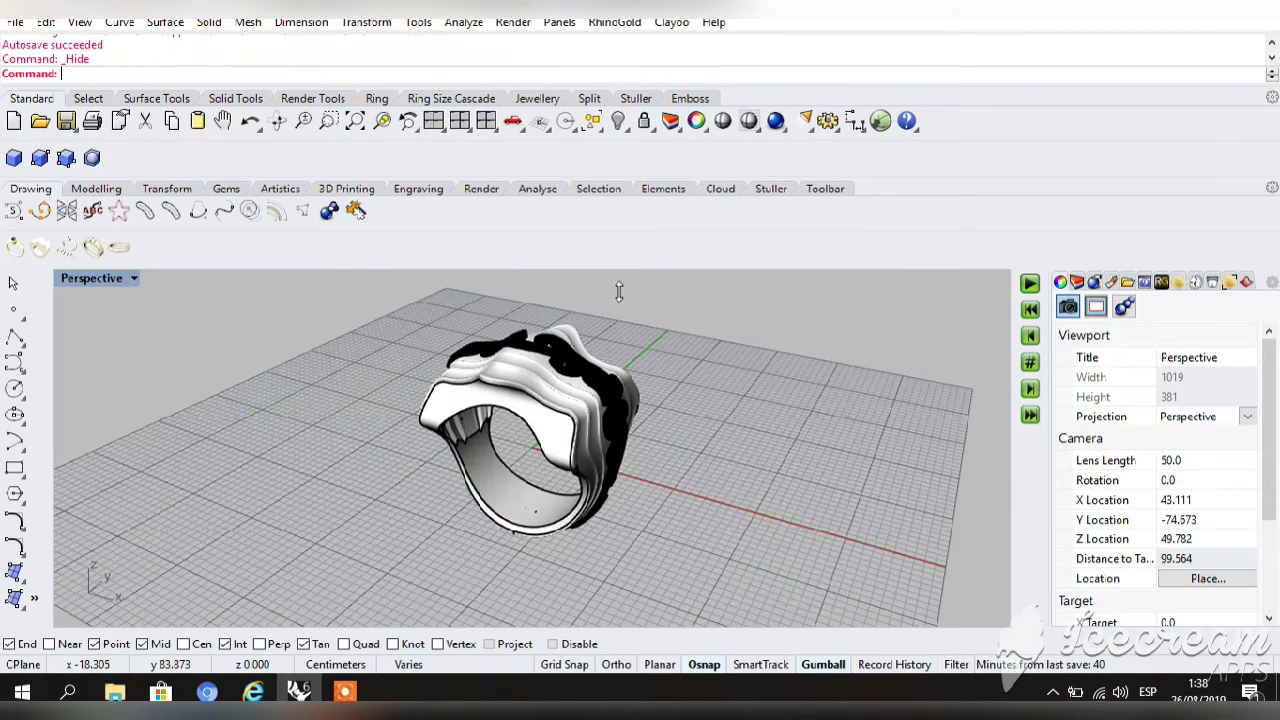
Set the perspective view to Rendered display and orbit to the side of the ring with its scrolls.
{"action": "left_click", "coordinate": [540, 517]}
{"action": "left_click", "coordinate": [647, 531]}
{"action": "left_click", "coordinate": [133, 278]}
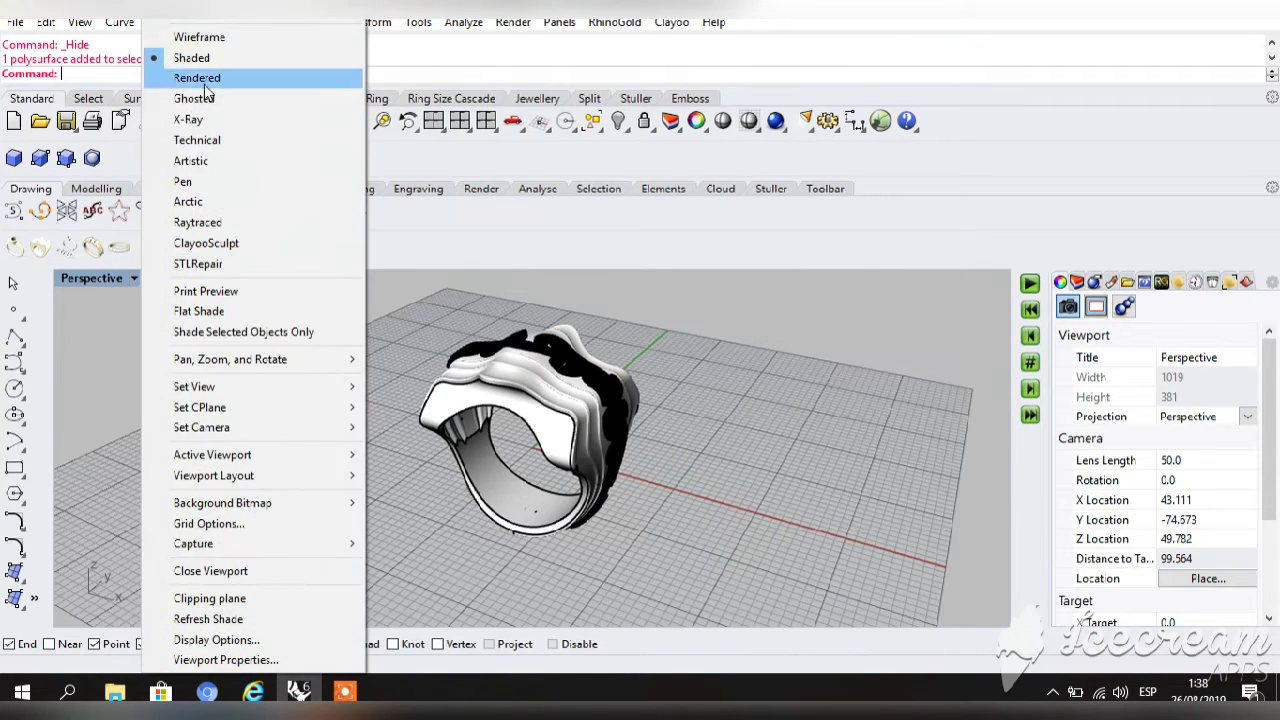
{"action": "left_click", "coordinate": [200, 74]}
{"action": "left_click", "coordinate": [278, 121]}
{"action": "left_click_drag", "start_coordinate": [270, 445], "coordinate": [460, 455]}
Assign the yellow gold 22K metal material with polish finish to the scroll ornaments on the ring.
{"action": "left_click", "coordinate": [1182, 283]}
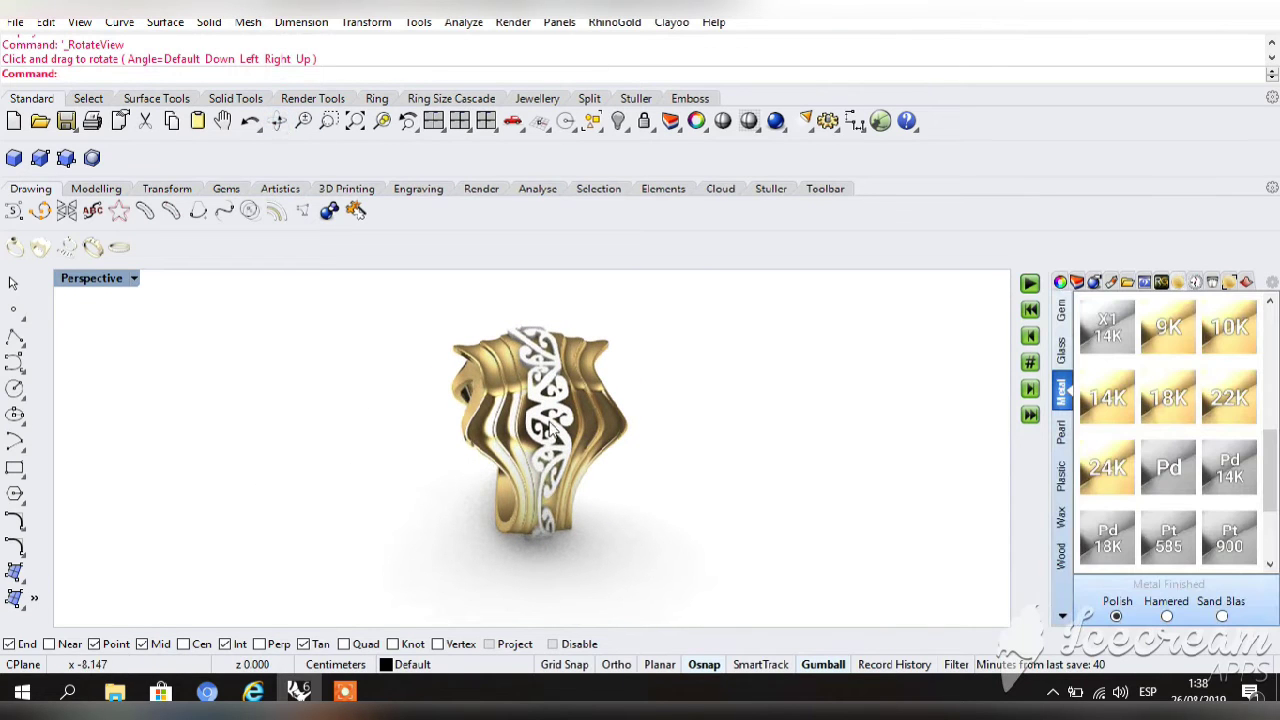
{"action": "left_click", "coordinate": [563, 418]}
{"action": "left_click", "coordinate": [628, 469]}
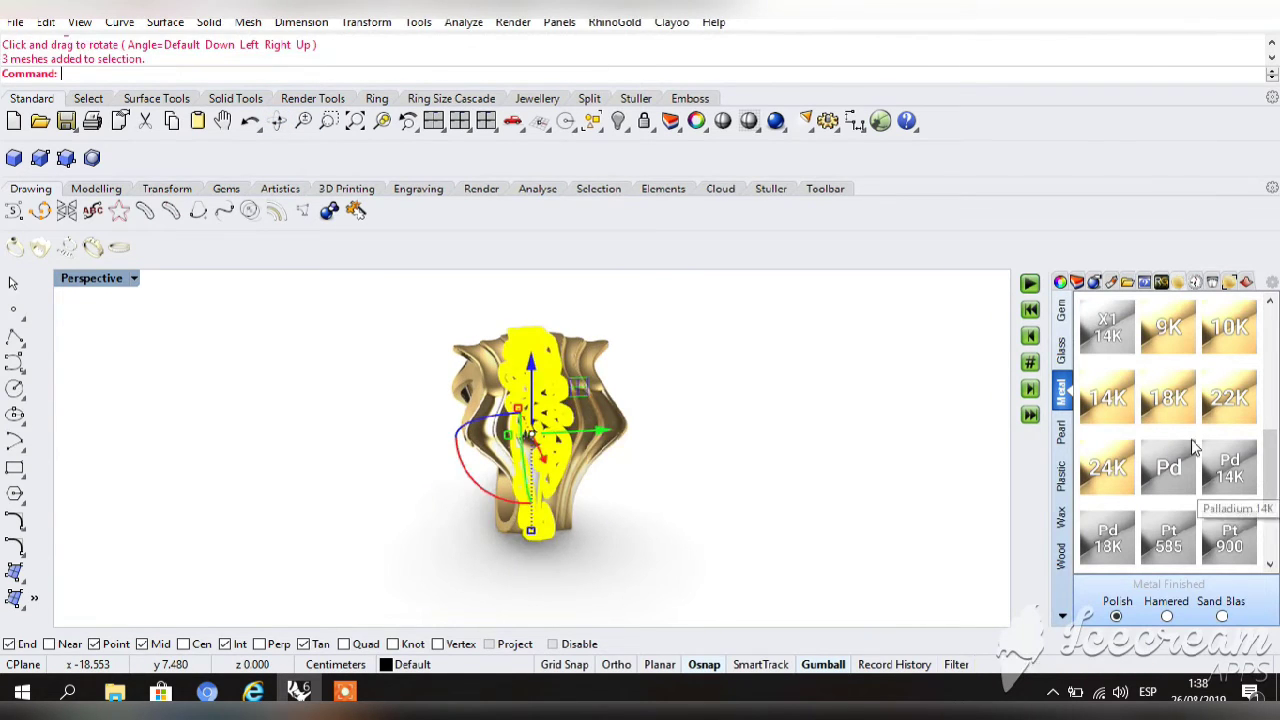
{"action": "left_click", "coordinate": [1238, 397]}
{"action": "left_click", "coordinate": [658, 462]}
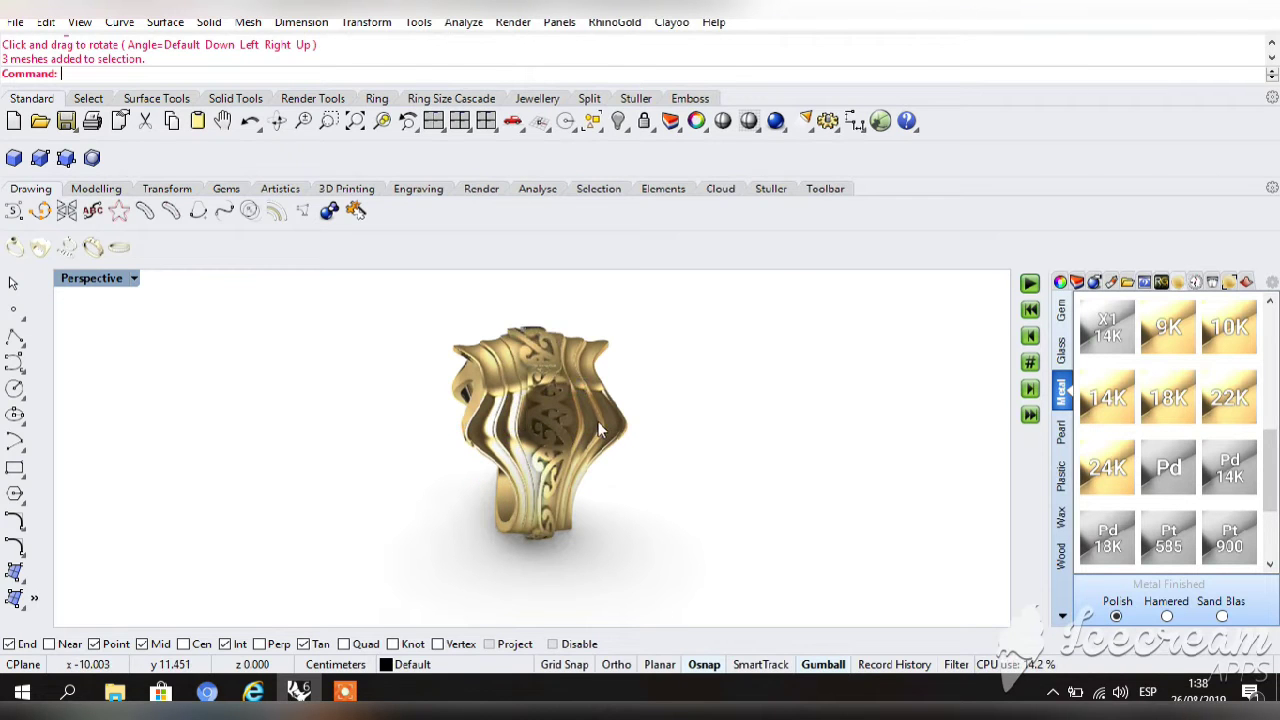
Assign the Pt 900 metal material to the ring body.
{"action": "left_click", "coordinate": [600, 430]}
{"action": "left_click", "coordinate": [1229, 538]}
{"action": "left_click", "coordinate": [835, 545]}
Set the Right view to Shaded display and maximize it.
{"action": "left_click", "coordinate": [433, 121]}
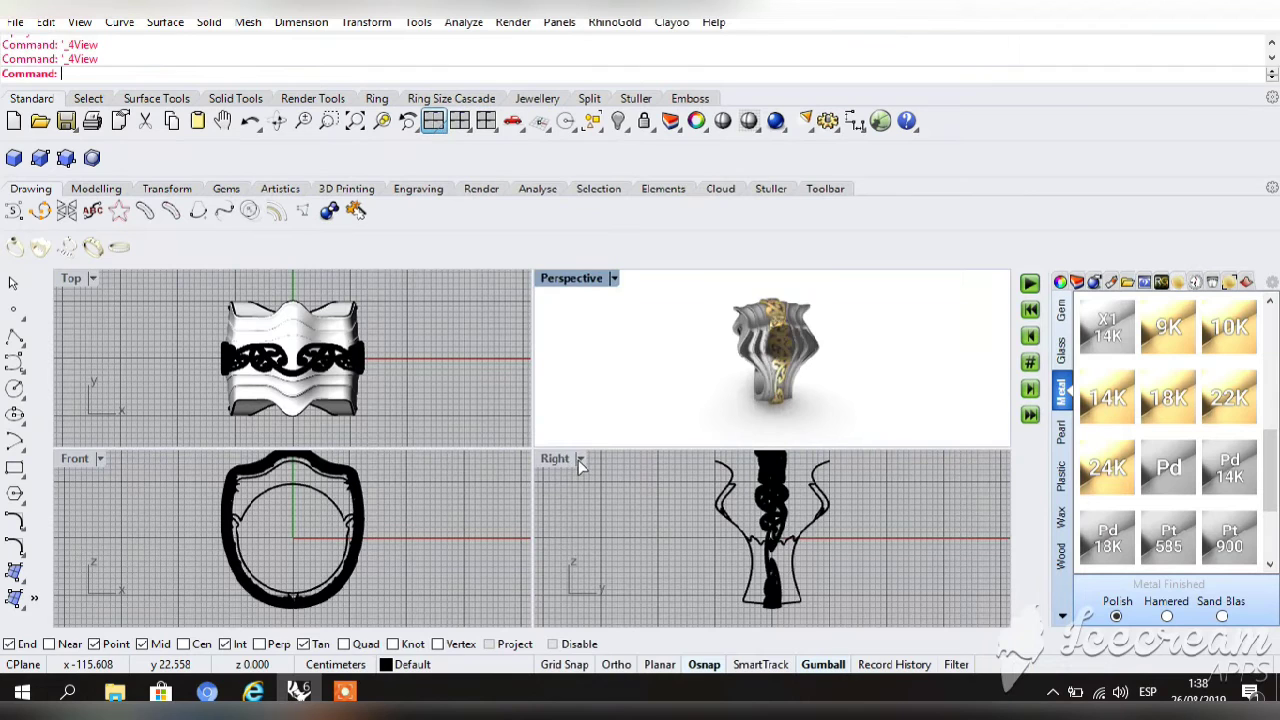
{"action": "left_click", "coordinate": [580, 459]}
{"action": "left_click", "coordinate": [665, 58]}
{"action": "double_click", "coordinate": [565, 462]}
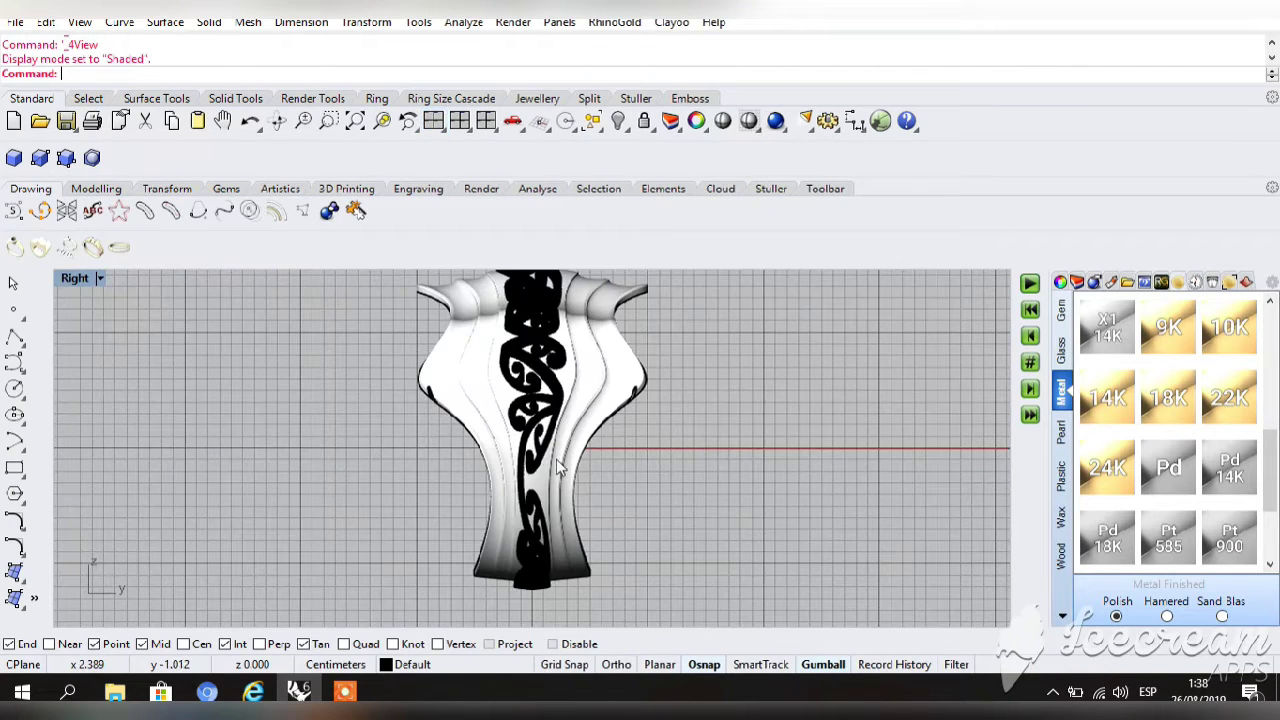
Copy the ring and its scrolls horizontally in the Right view, about 31 units along the positive Y direction.
{"action": "scroll", "coordinate": [591, 422], "scroll_direction": "down", "scroll_amount": 2}
{"action": "left_click_drag", "start_coordinate": [680, 297], "coordinate": [430, 612]}
{"action": "left_click", "coordinate": [366, 22]}
{"action": "left_click", "coordinate": [388, 68]}
{"action": "left_click", "coordinate": [543, 447]}
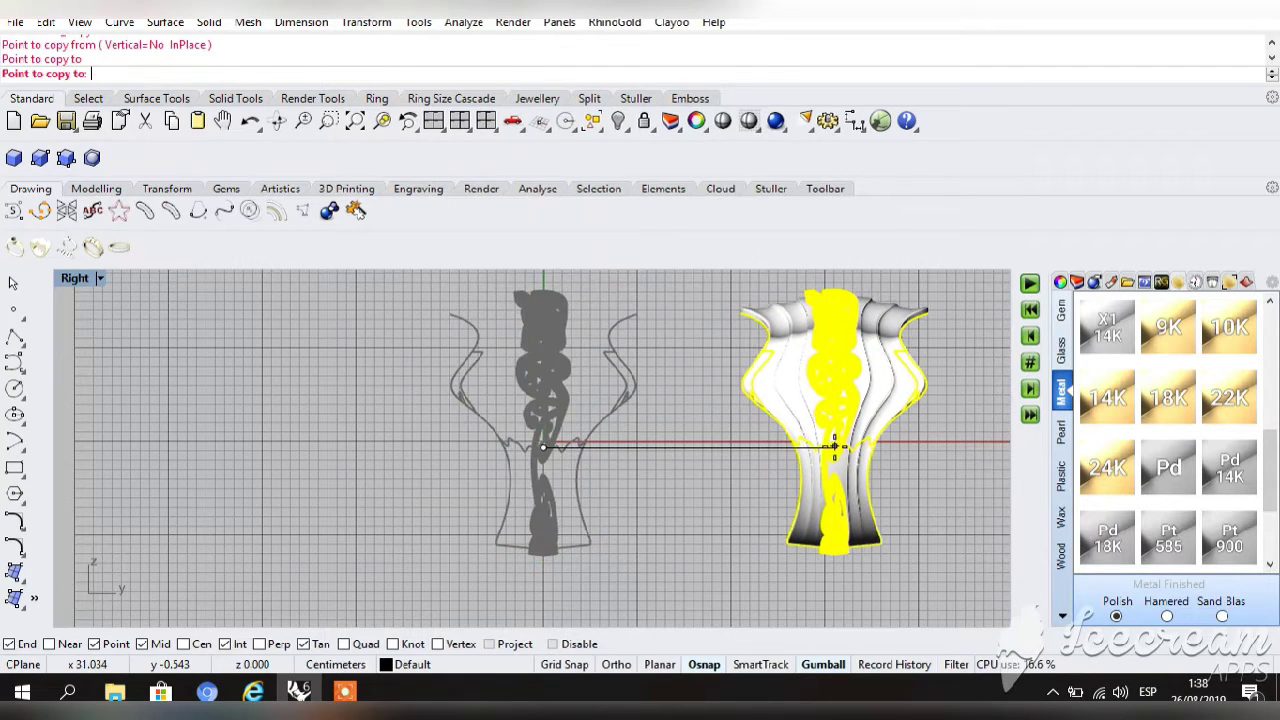
{"action": "left_click", "coordinate": [834, 447]}
{"action": "key", "text": "Return"}
Assign Gold Rose 18K to the rear ring's body and Pt 900 to its scroll ornaments.
{"action": "left_click", "coordinate": [433, 121]}
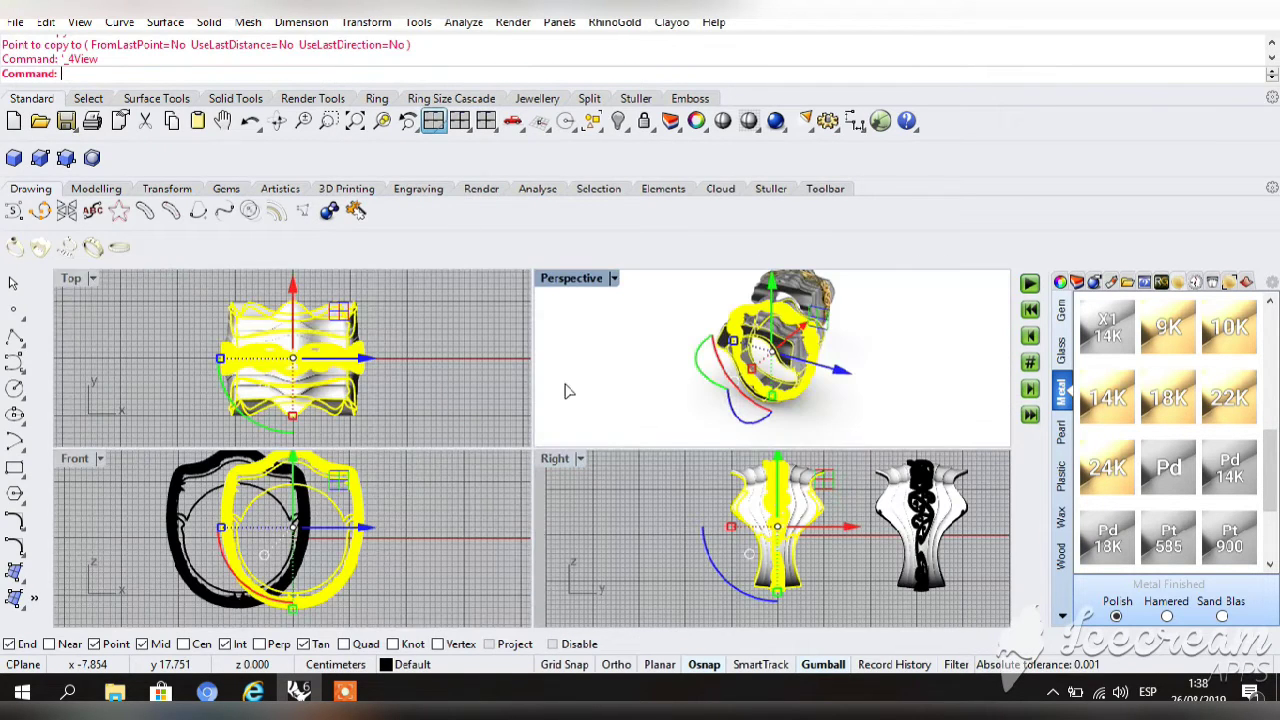
{"action": "left_click", "coordinate": [592, 363]}
{"action": "double_click", "coordinate": [567, 281]}
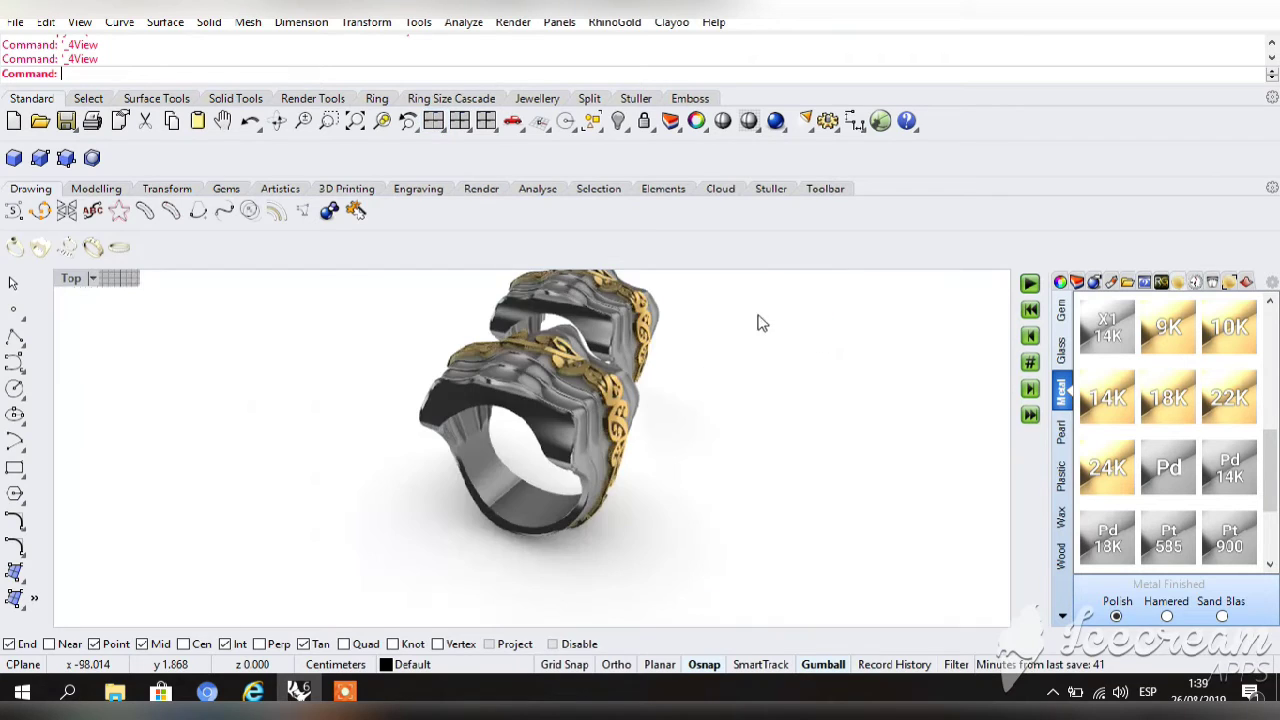
{"action": "left_click", "coordinate": [222, 121]}
{"action": "left_click_drag", "start_coordinate": [277, 397], "coordinate": [464, 415]}
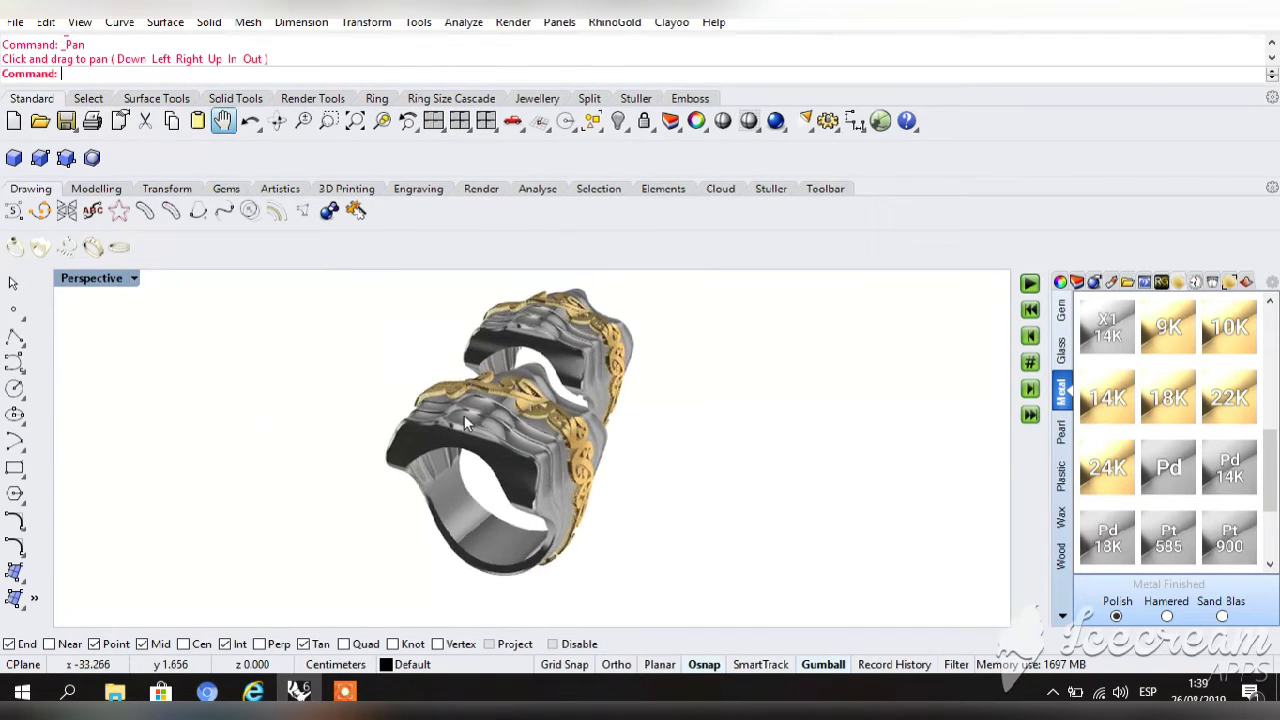
{"action": "left_click", "coordinate": [592, 358]}
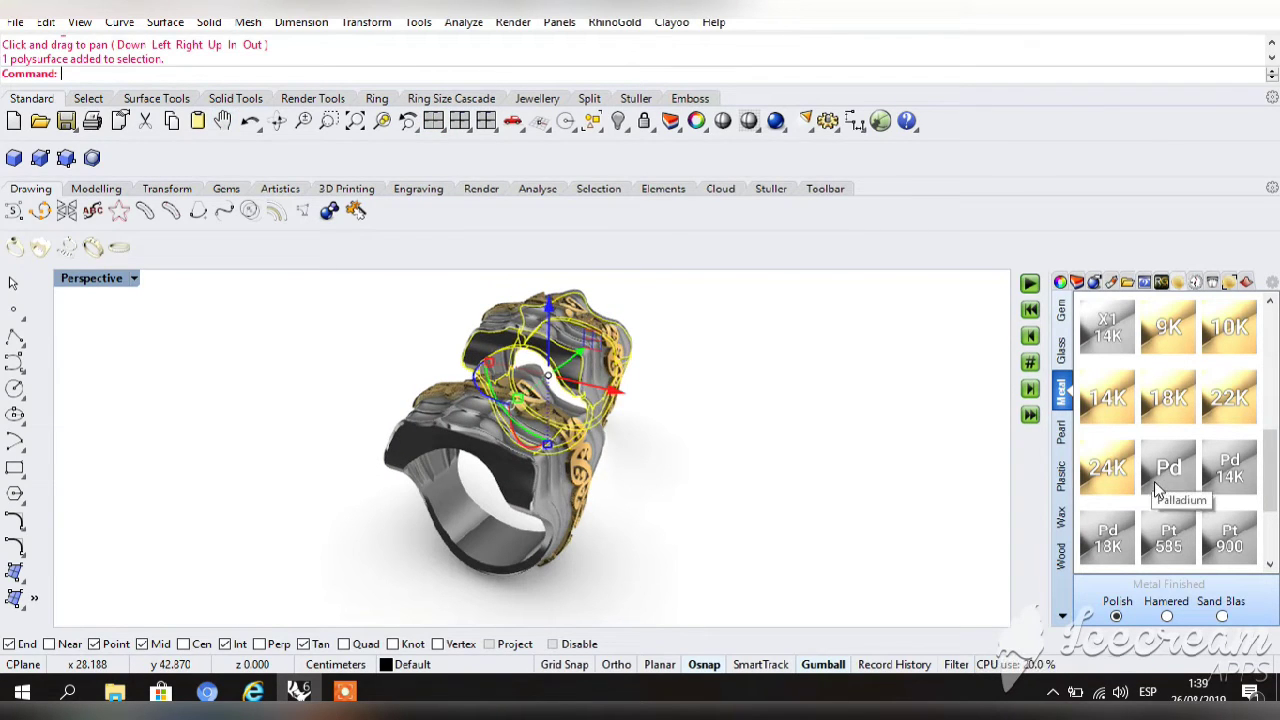
{"action": "scroll", "coordinate": [1157, 424], "scroll_direction": "up", "scroll_amount": 5}
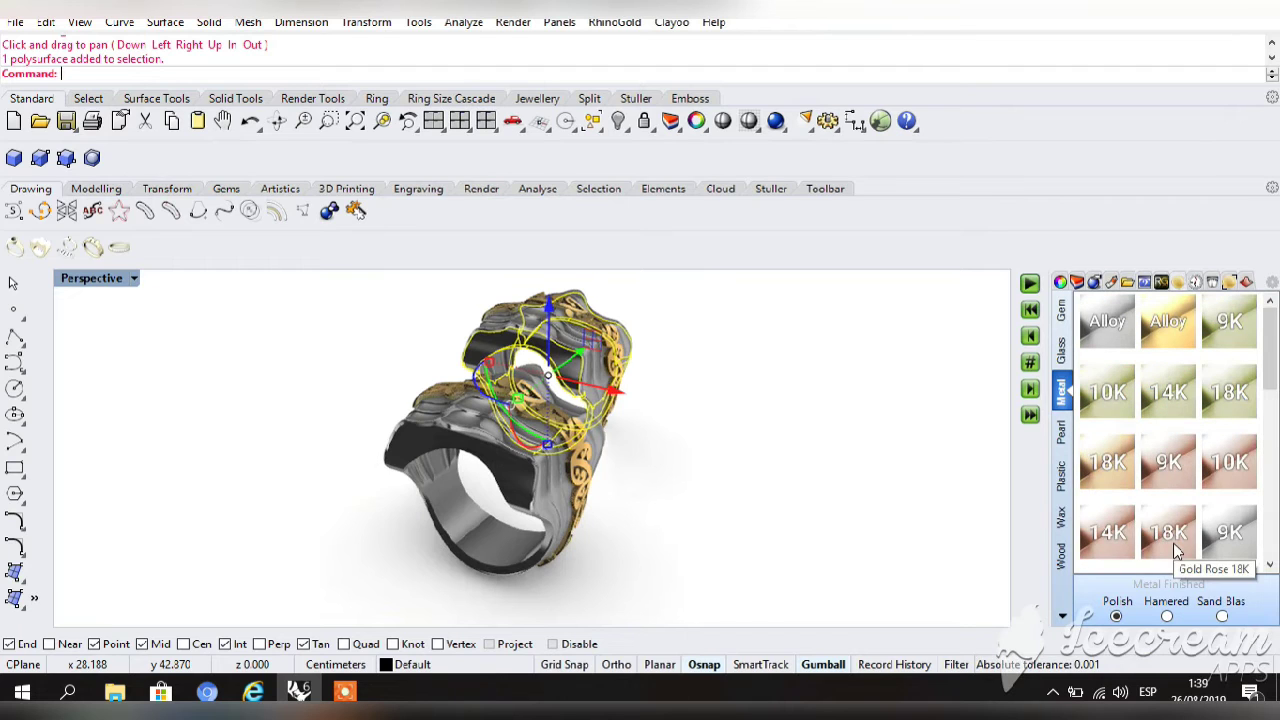
{"action": "left_click", "coordinate": [1170, 535]}
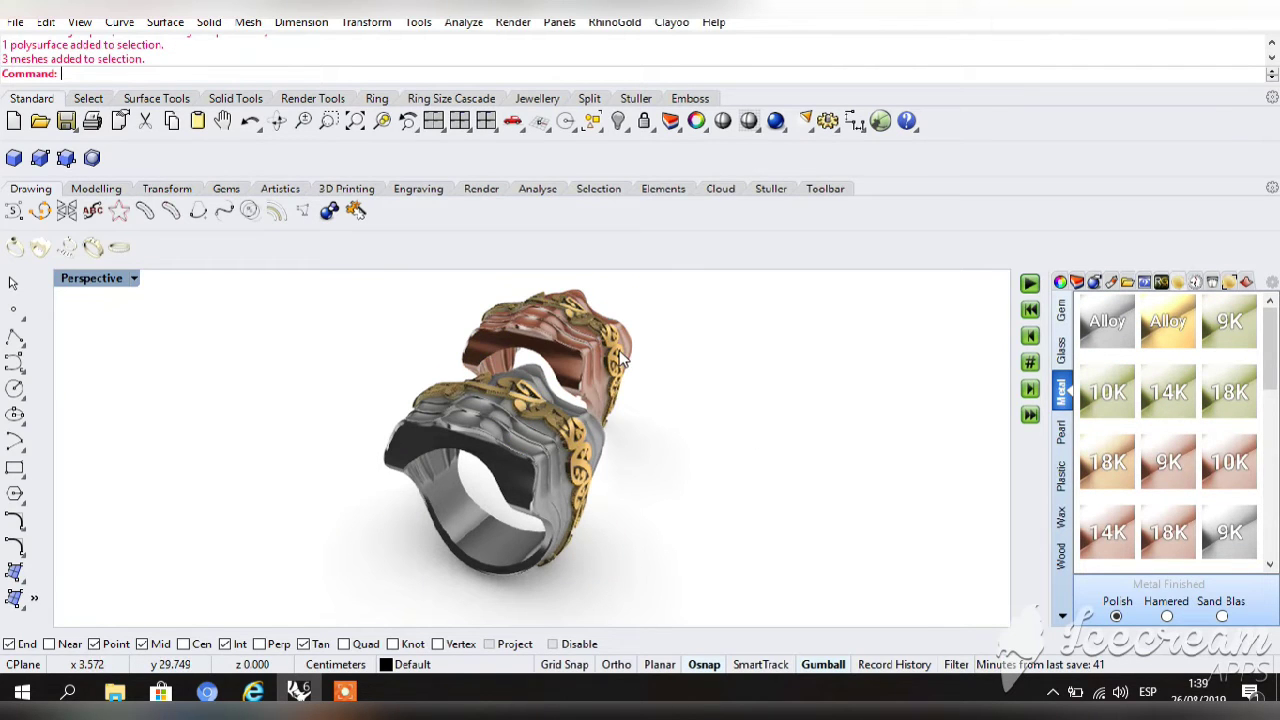
{"action": "scroll", "coordinate": [1183, 441], "scroll_direction": "down", "scroll_amount": 5}
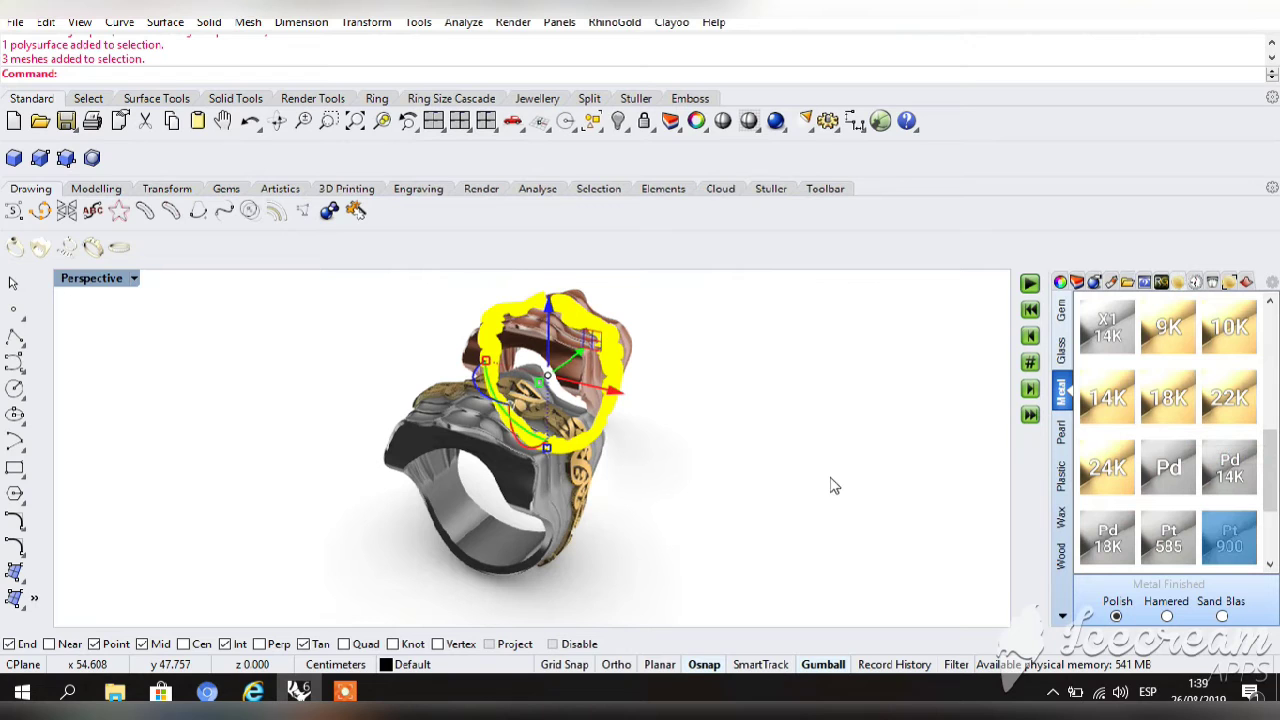
{"action": "left_click", "coordinate": [757, 434]}
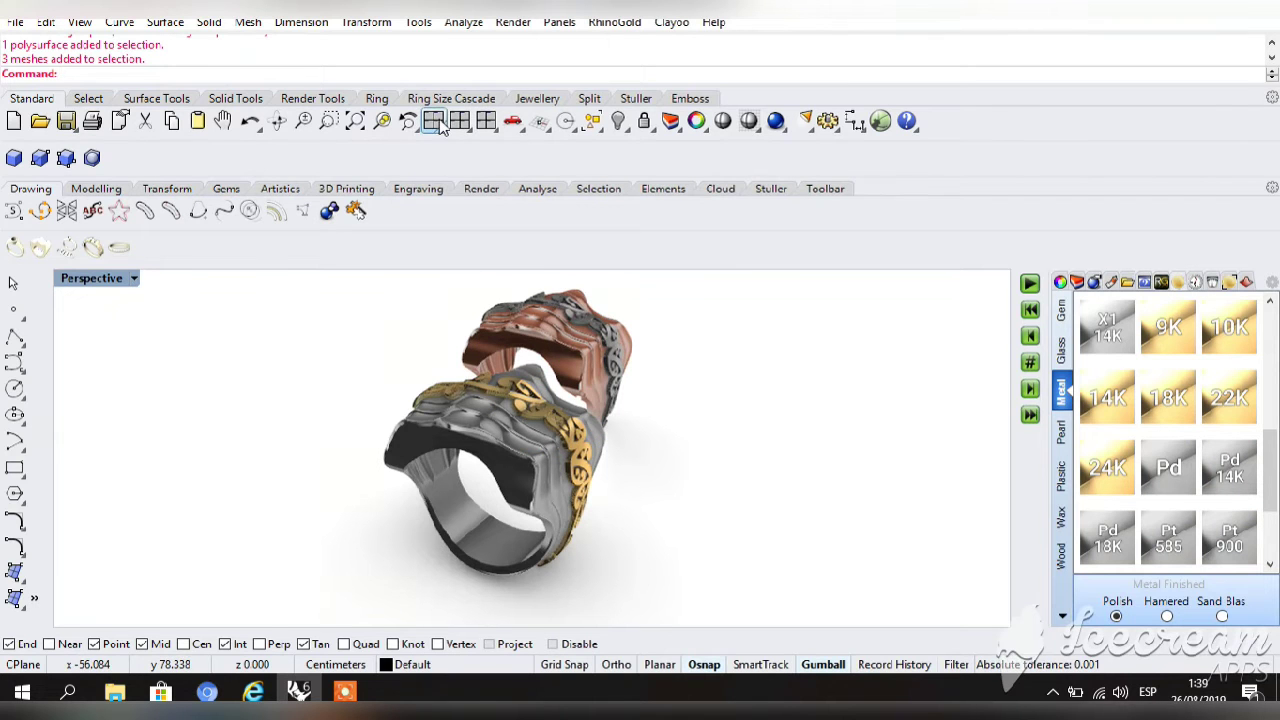
Rotate the copied ring about 90° clockwise in the Right view and move it close beside the original ring.
{"action": "left_click", "coordinate": [433, 120]}
{"action": "double_click", "coordinate": [566, 460]}
{"action": "left_click", "coordinate": [223, 121]}
{"action": "left_click_drag", "start_coordinate": [303, 410], "coordinate": [245, 453]}
{"action": "scroll", "coordinate": [542, 430], "scroll_direction": "down", "scroll_amount": 2}
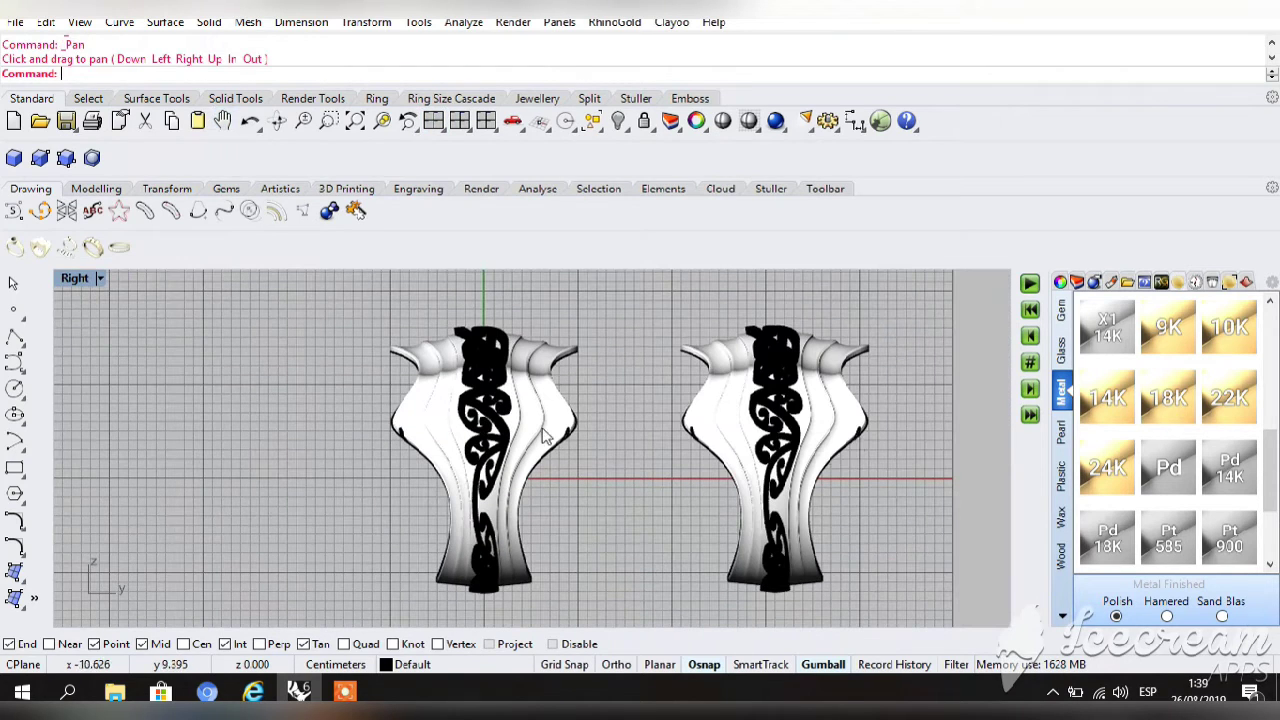
{"action": "left_click_drag", "start_coordinate": [718, 577], "coordinate": [720, 578]}
{"action": "left_click_drag", "start_coordinate": [830, 418], "coordinate": [726, 438]}
{"action": "left_click_drag", "start_coordinate": [661, 551], "coordinate": [602, 470]}
{"action": "left_click", "coordinate": [898, 460]}
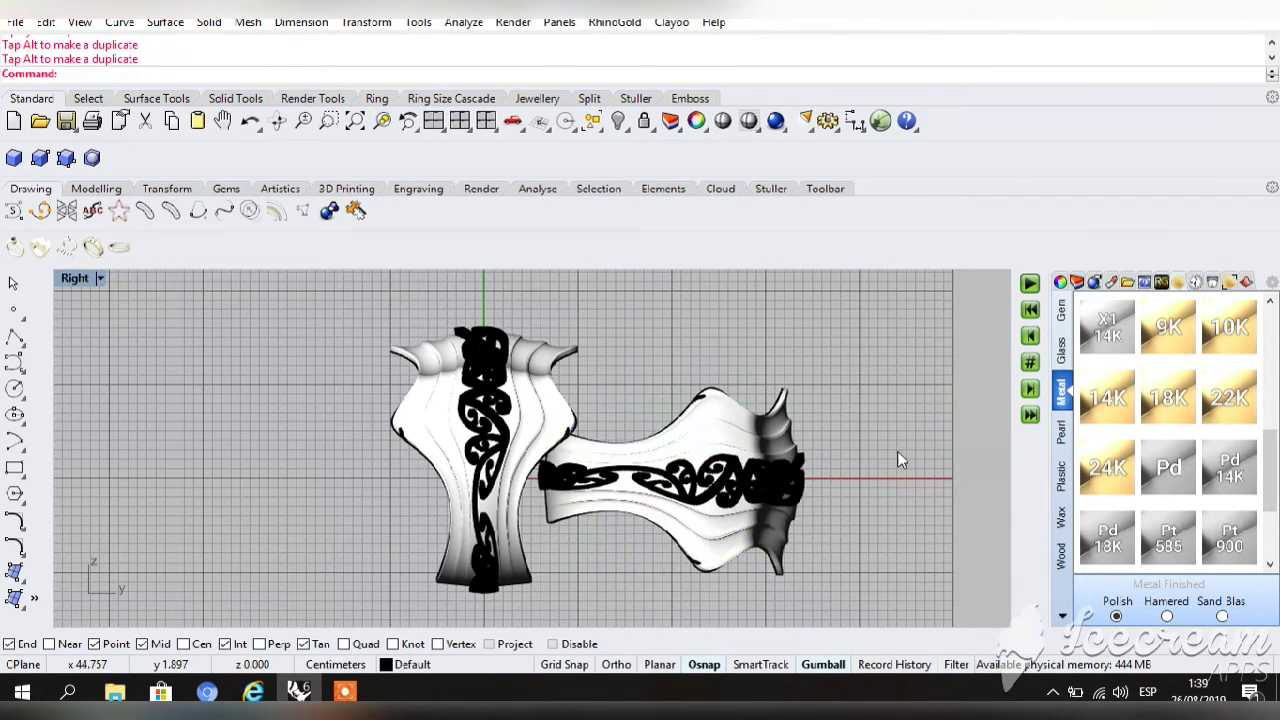
Spin the rendered perspective view of both rings with the Turntable at a speed of -34.
{"action": "left_click", "coordinate": [449, 121]}
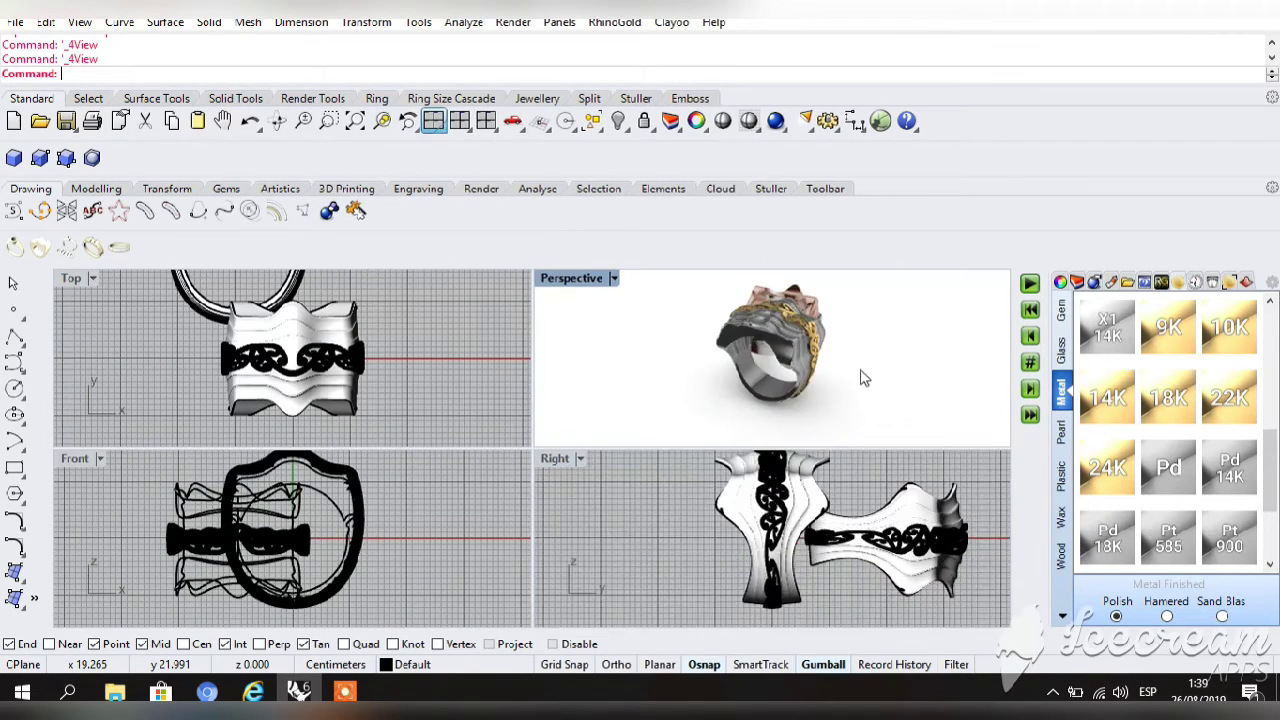
{"action": "key", "text": "ctrl+m"}
{"action": "left_click", "coordinate": [225, 122]}
{"action": "left_click_drag", "start_coordinate": [200, 406], "coordinate": [125, 400]}
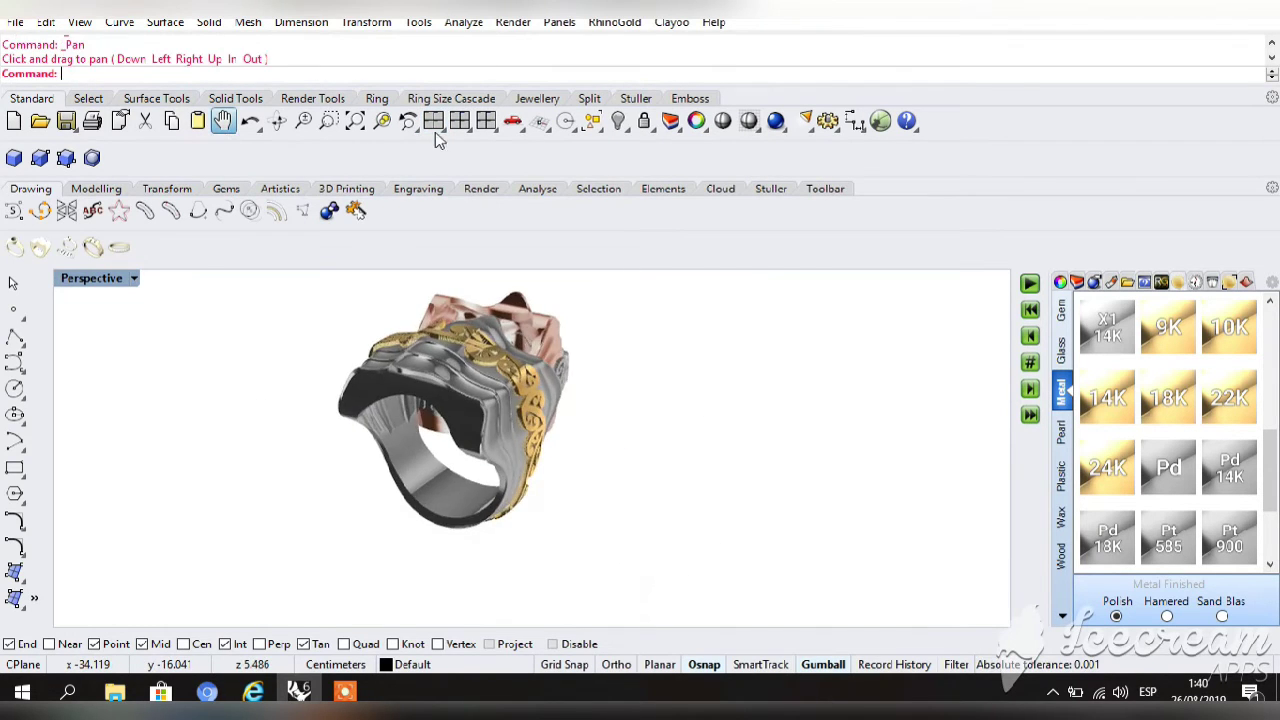
{"action": "left_click", "coordinate": [435, 124]}
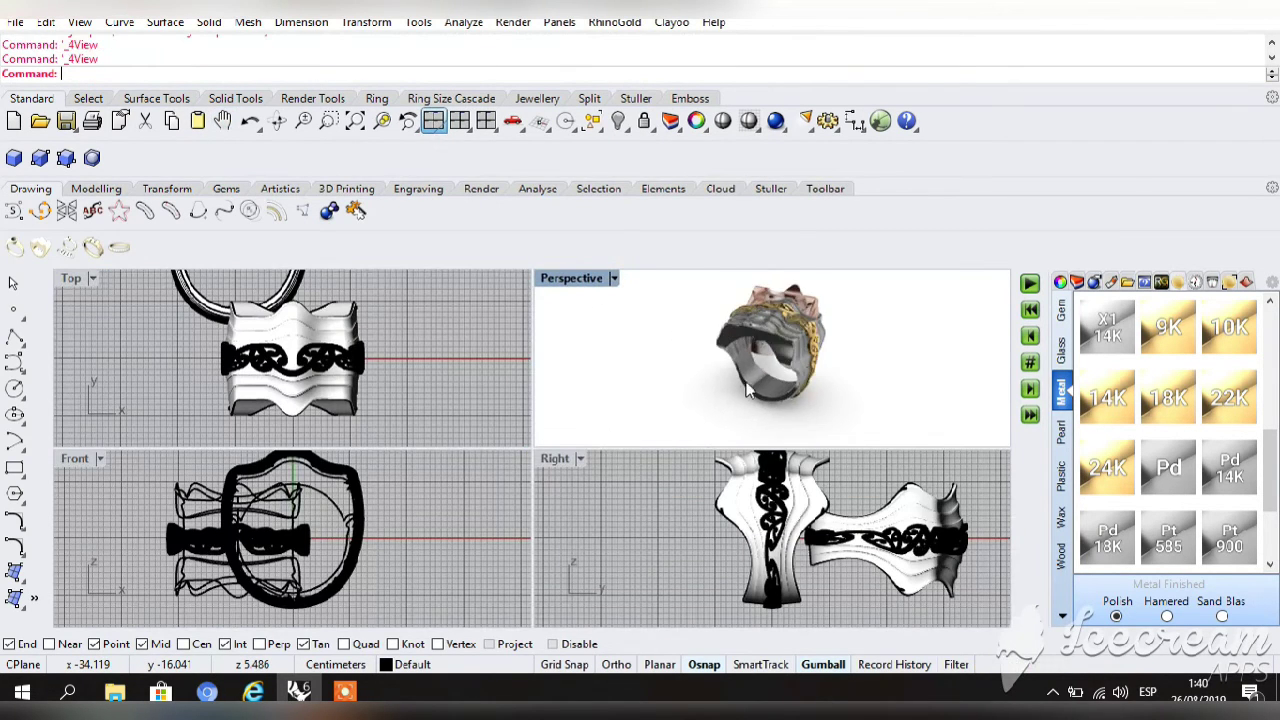
{"action": "double_click", "coordinate": [584, 282]}
{"action": "left_click", "coordinate": [512, 121]}
{"action": "left_click", "coordinate": [594, 190]}
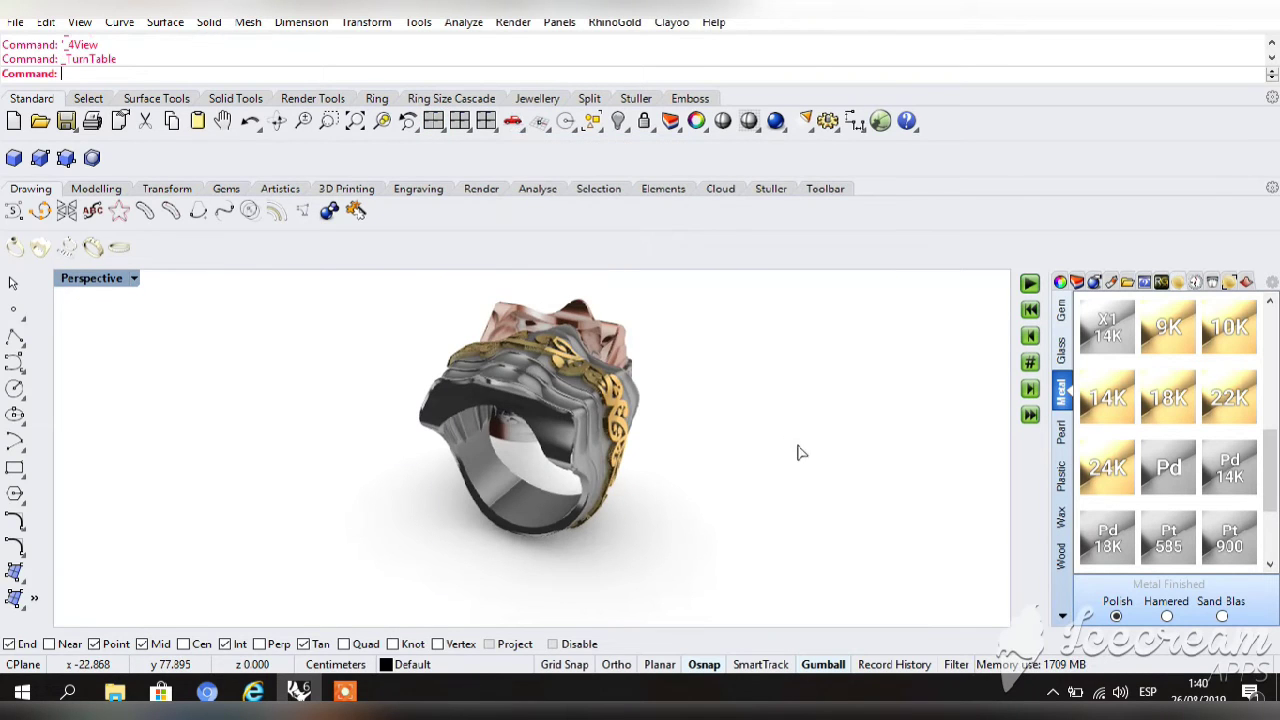
{"action": "left_click_drag", "start_coordinate": [777, 96], "coordinate": [784, 98]}
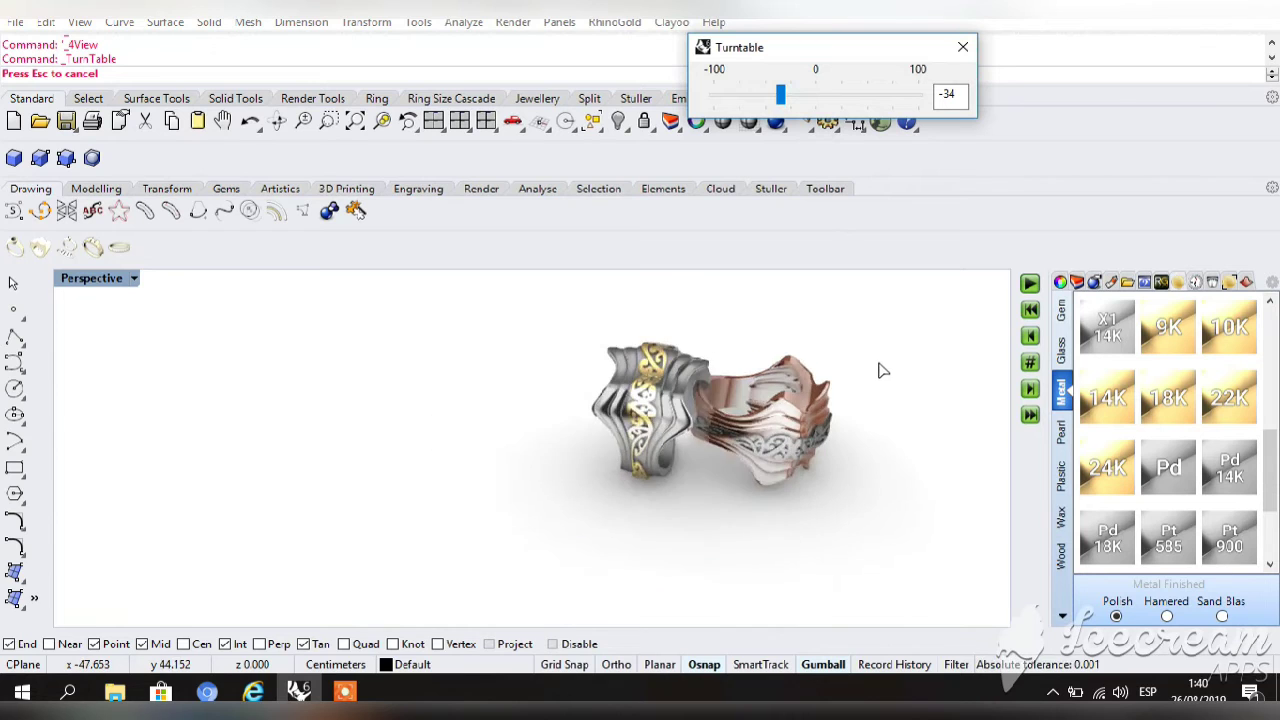
Stop the turntable, pan both rings to the middle of the perspective view and start the turntable again.
{"action": "left_click", "coordinate": [963, 47]}
{"action": "left_click", "coordinate": [222, 121]}
{"action": "left_click_drag", "start_coordinate": [243, 363], "coordinate": [118, 333]}
{"action": "key", "text": "Return"}
{"action": "left_click", "coordinate": [514, 122]}
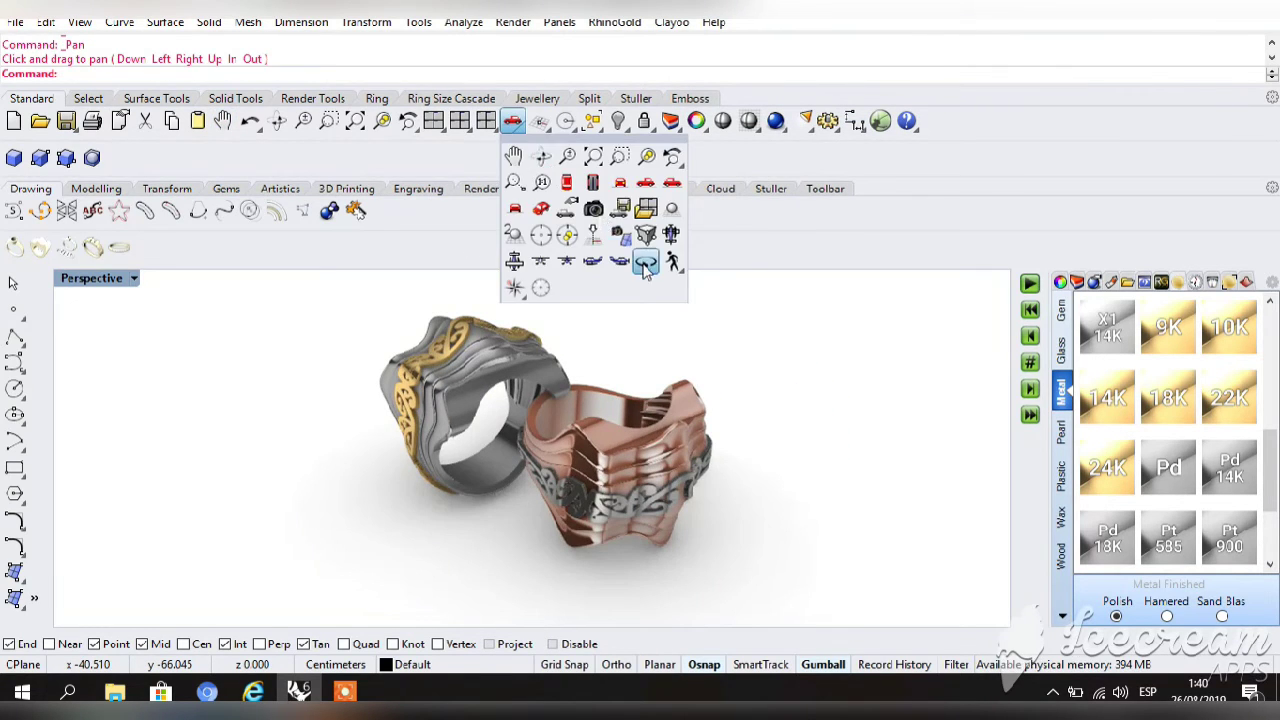
{"action": "left_click", "coordinate": [645, 262]}
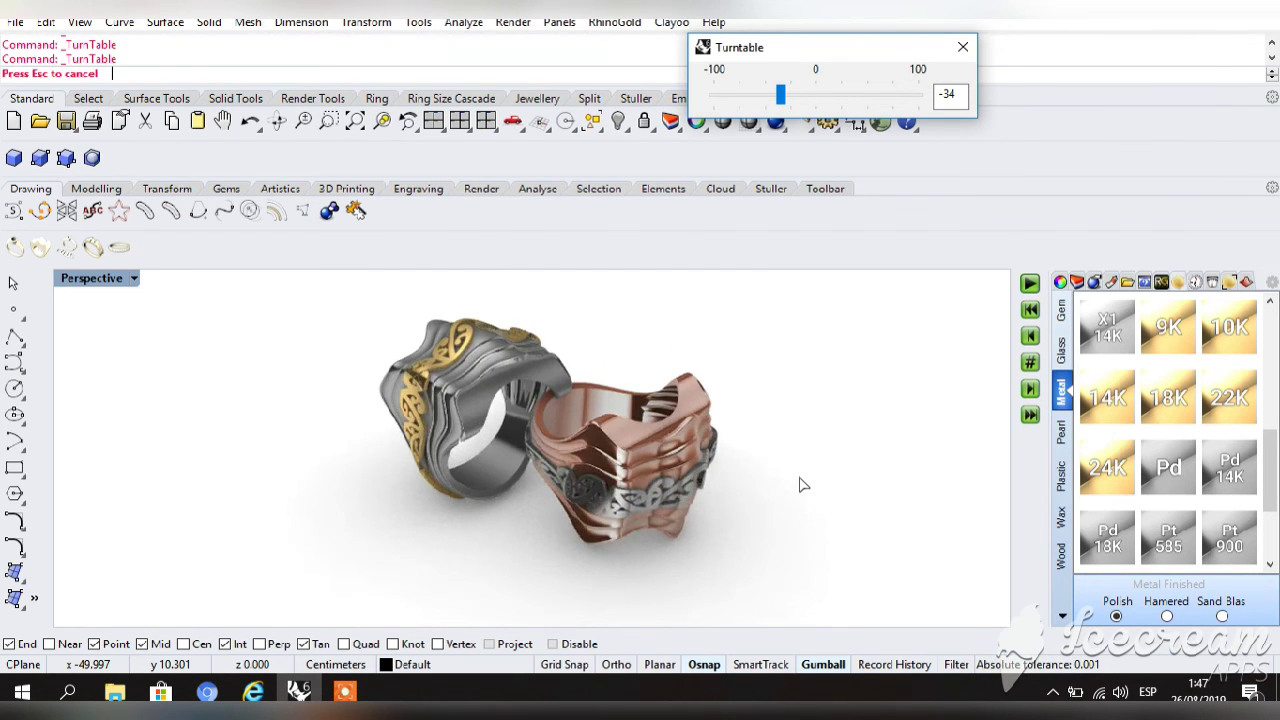
{"action": "left_click", "coordinate": [344, 692]}
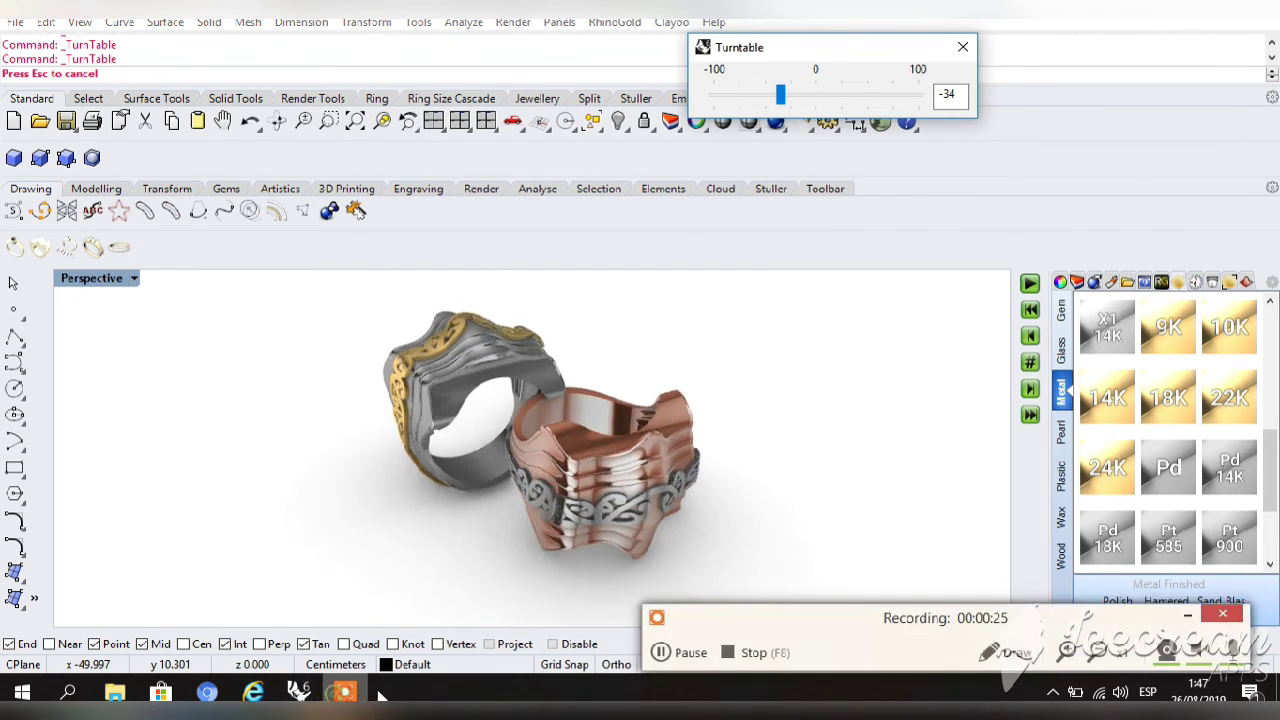
{"action": "left_click", "coordinate": [660, 653]}
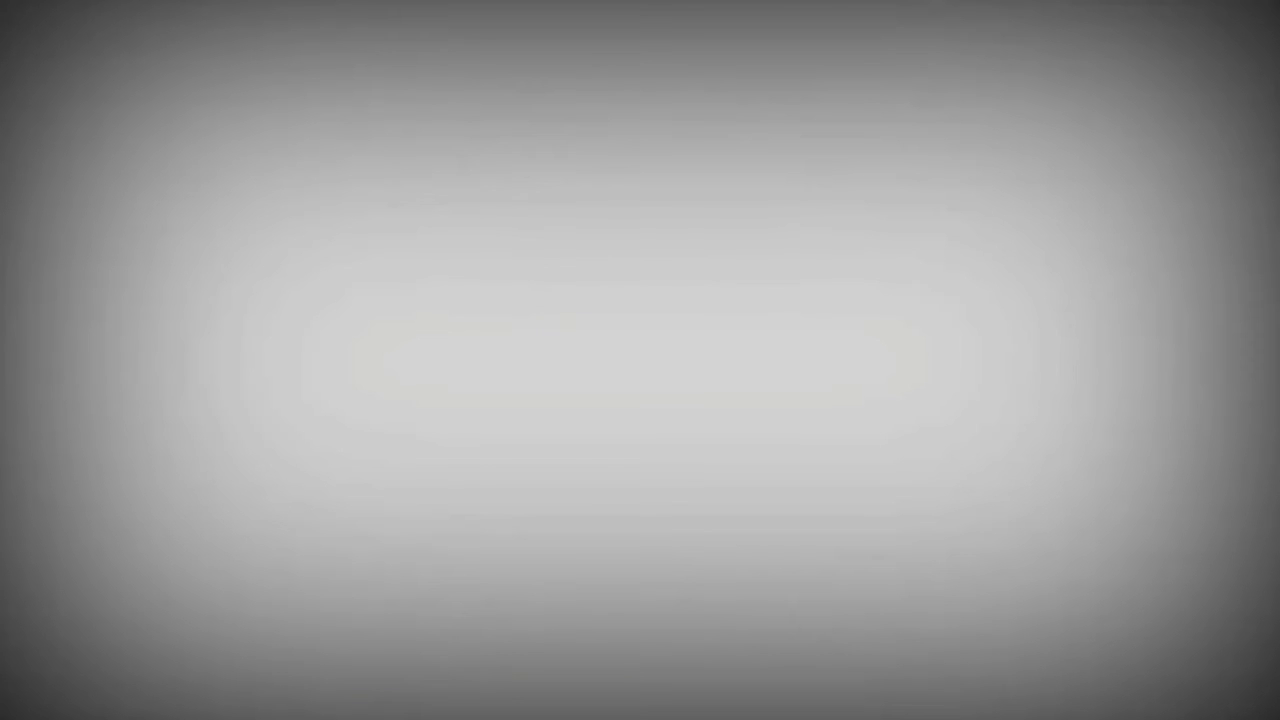